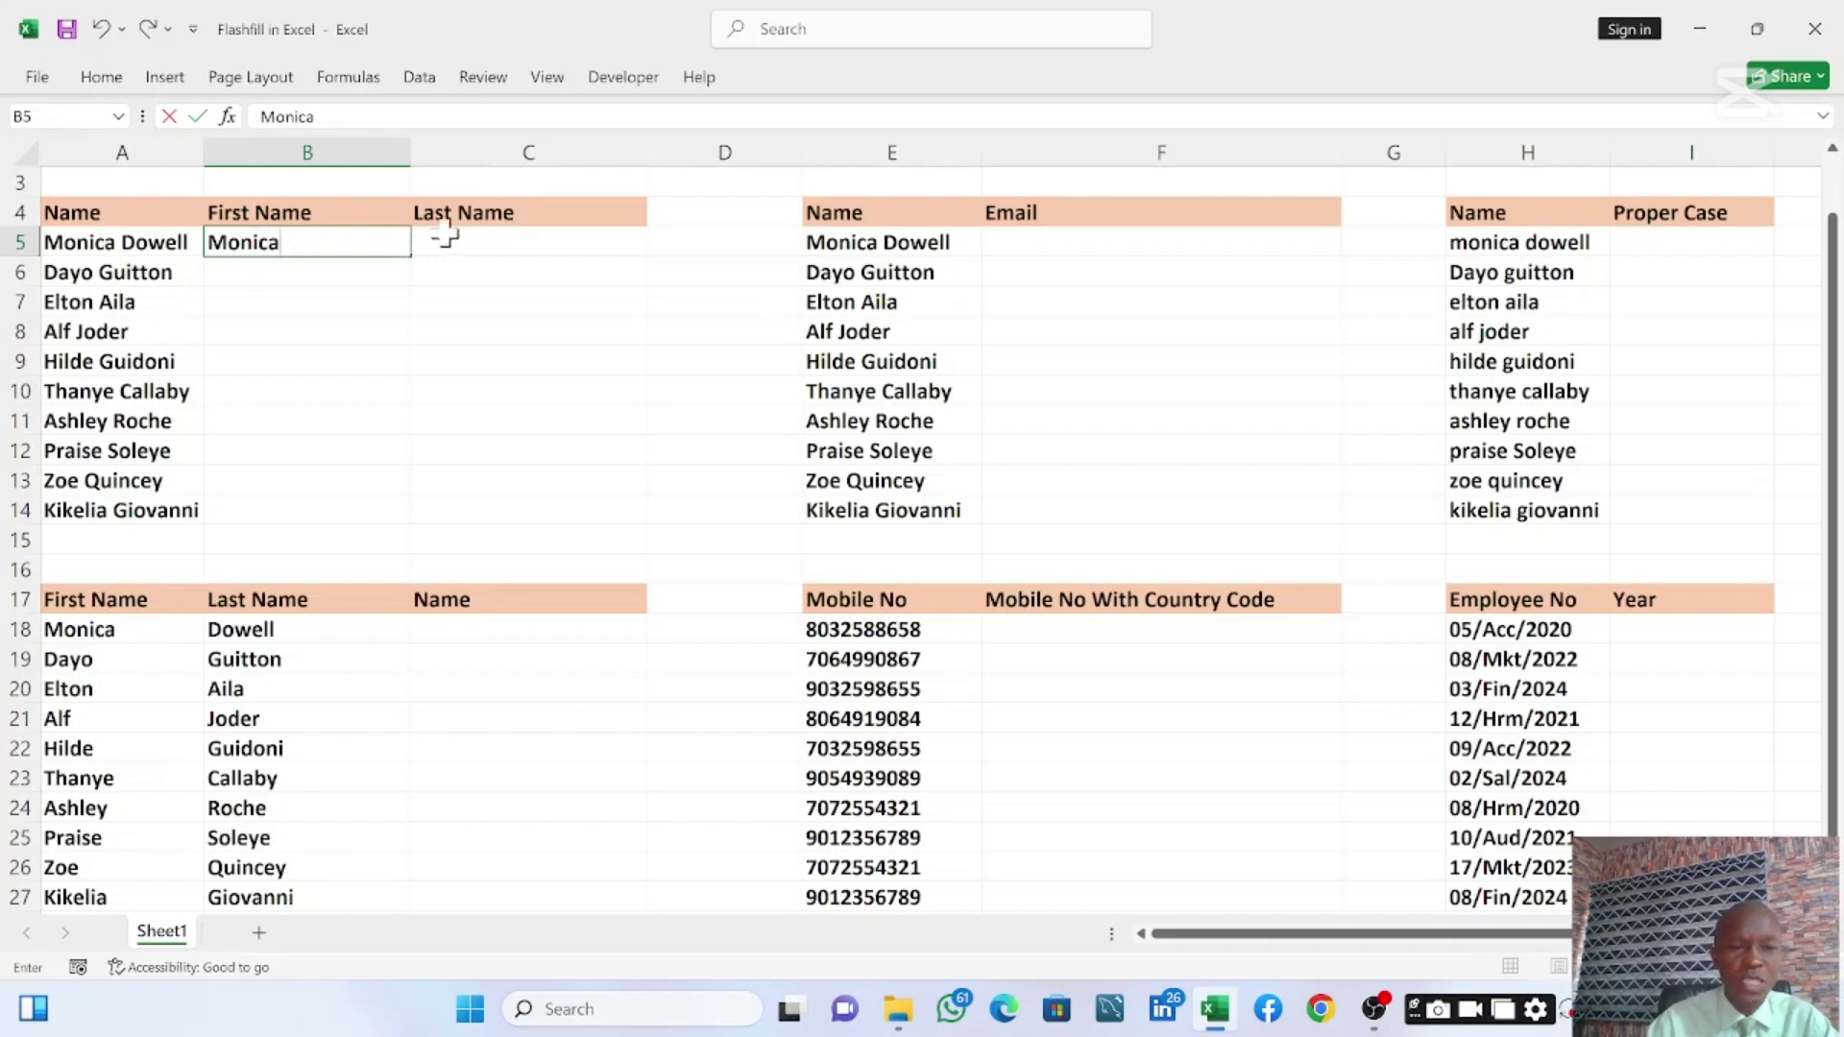
# Use the Monica example in B5 to Flash Fill first names down B5:B14
pyautogui.click(471, 248)
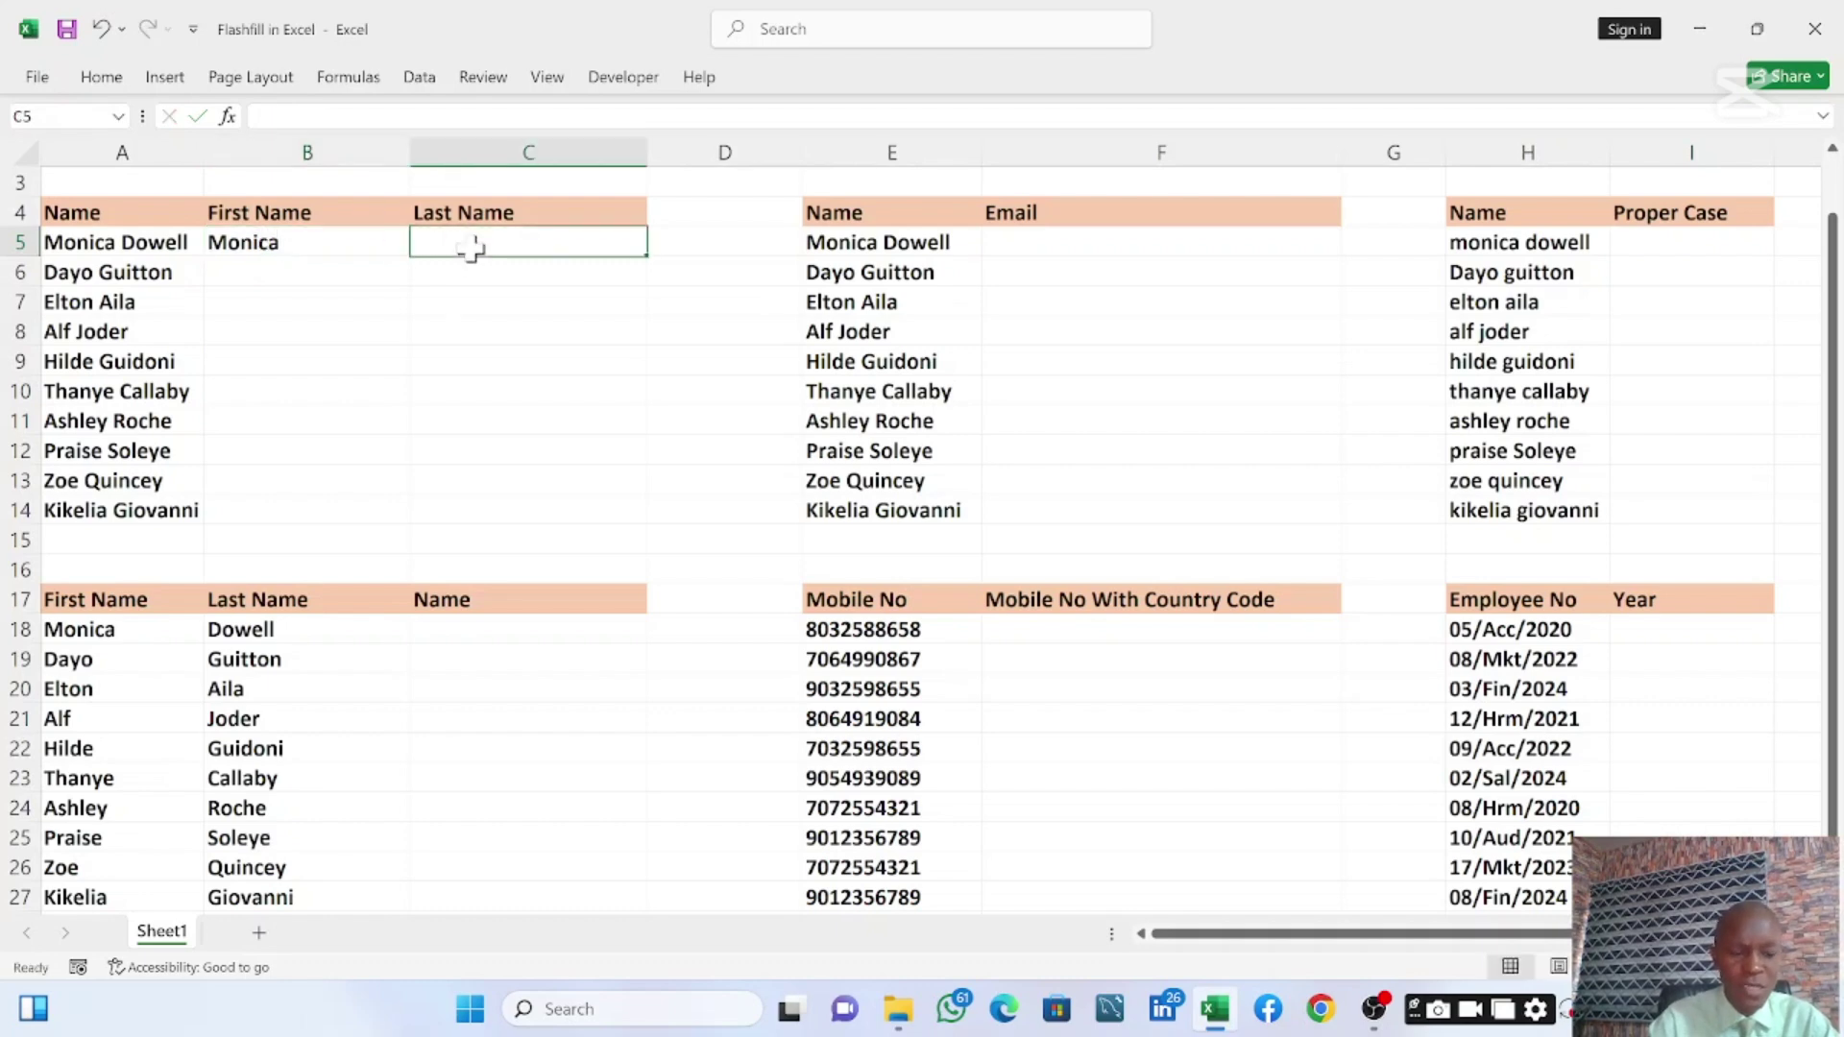
pyautogui.click(350, 239)
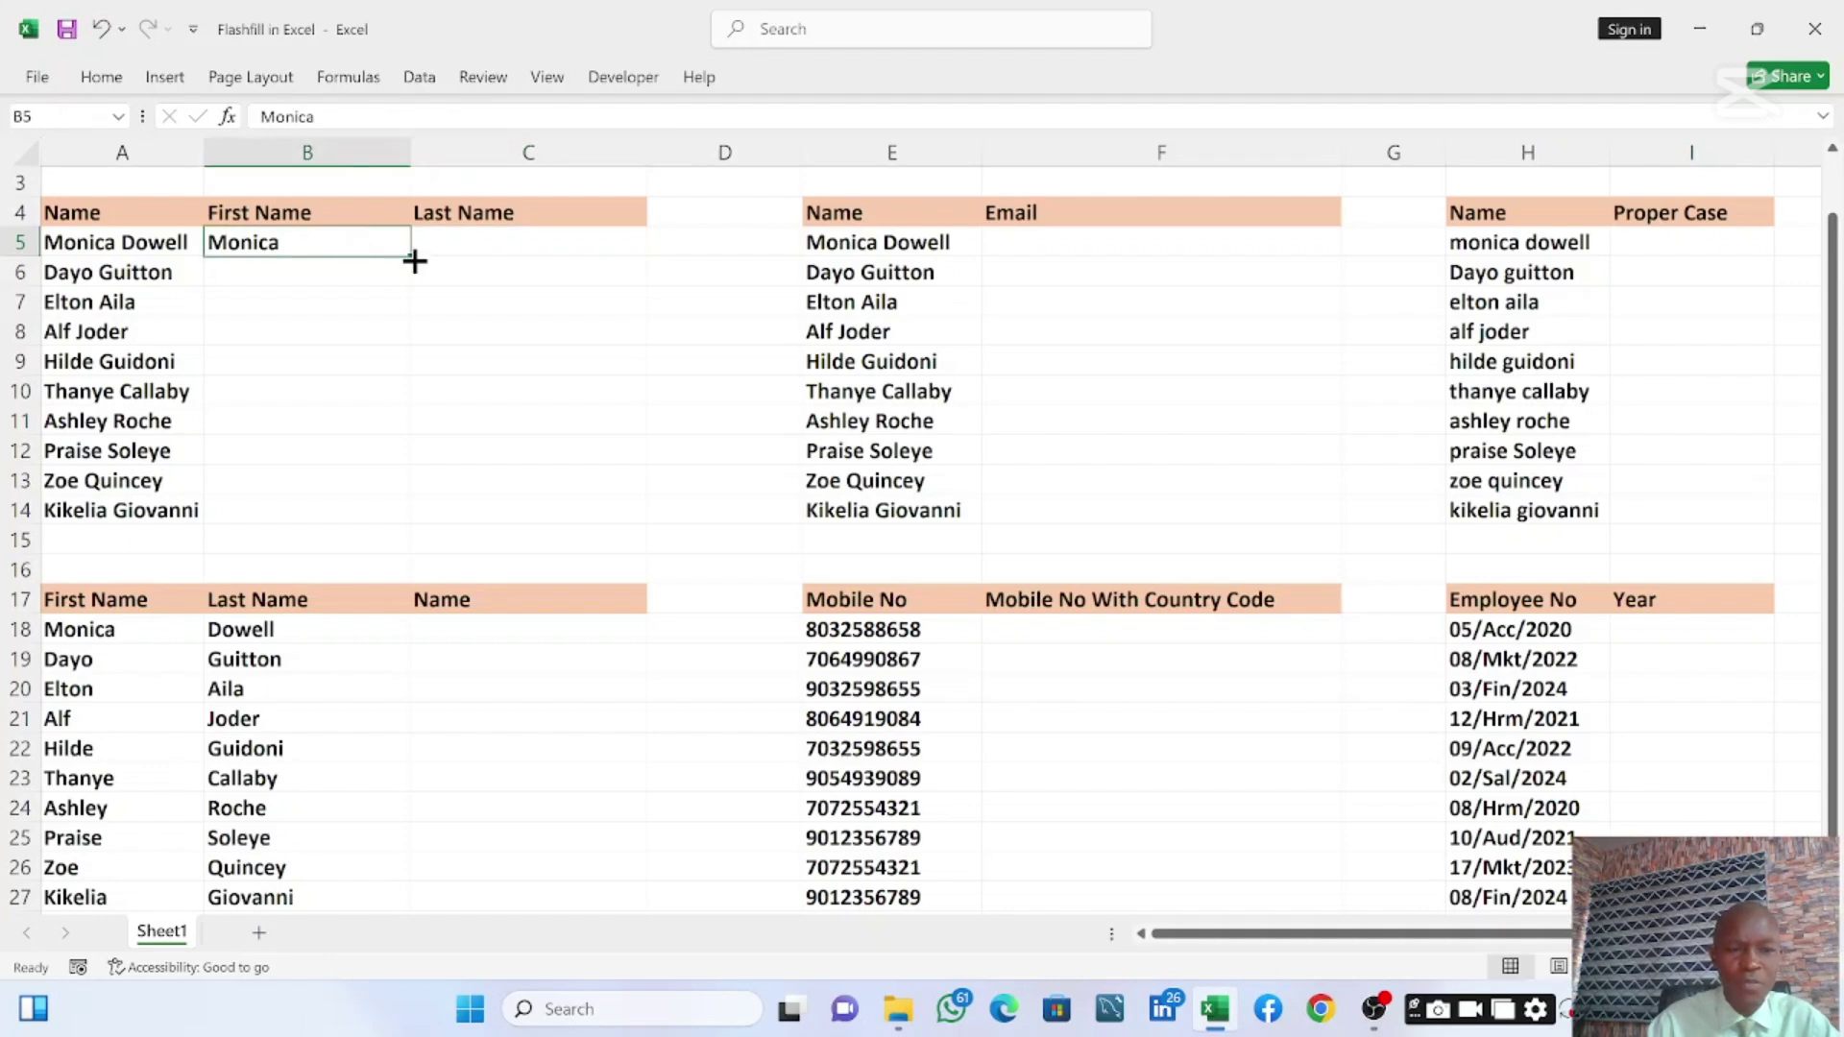
pyautogui.doubleClick(411, 256)
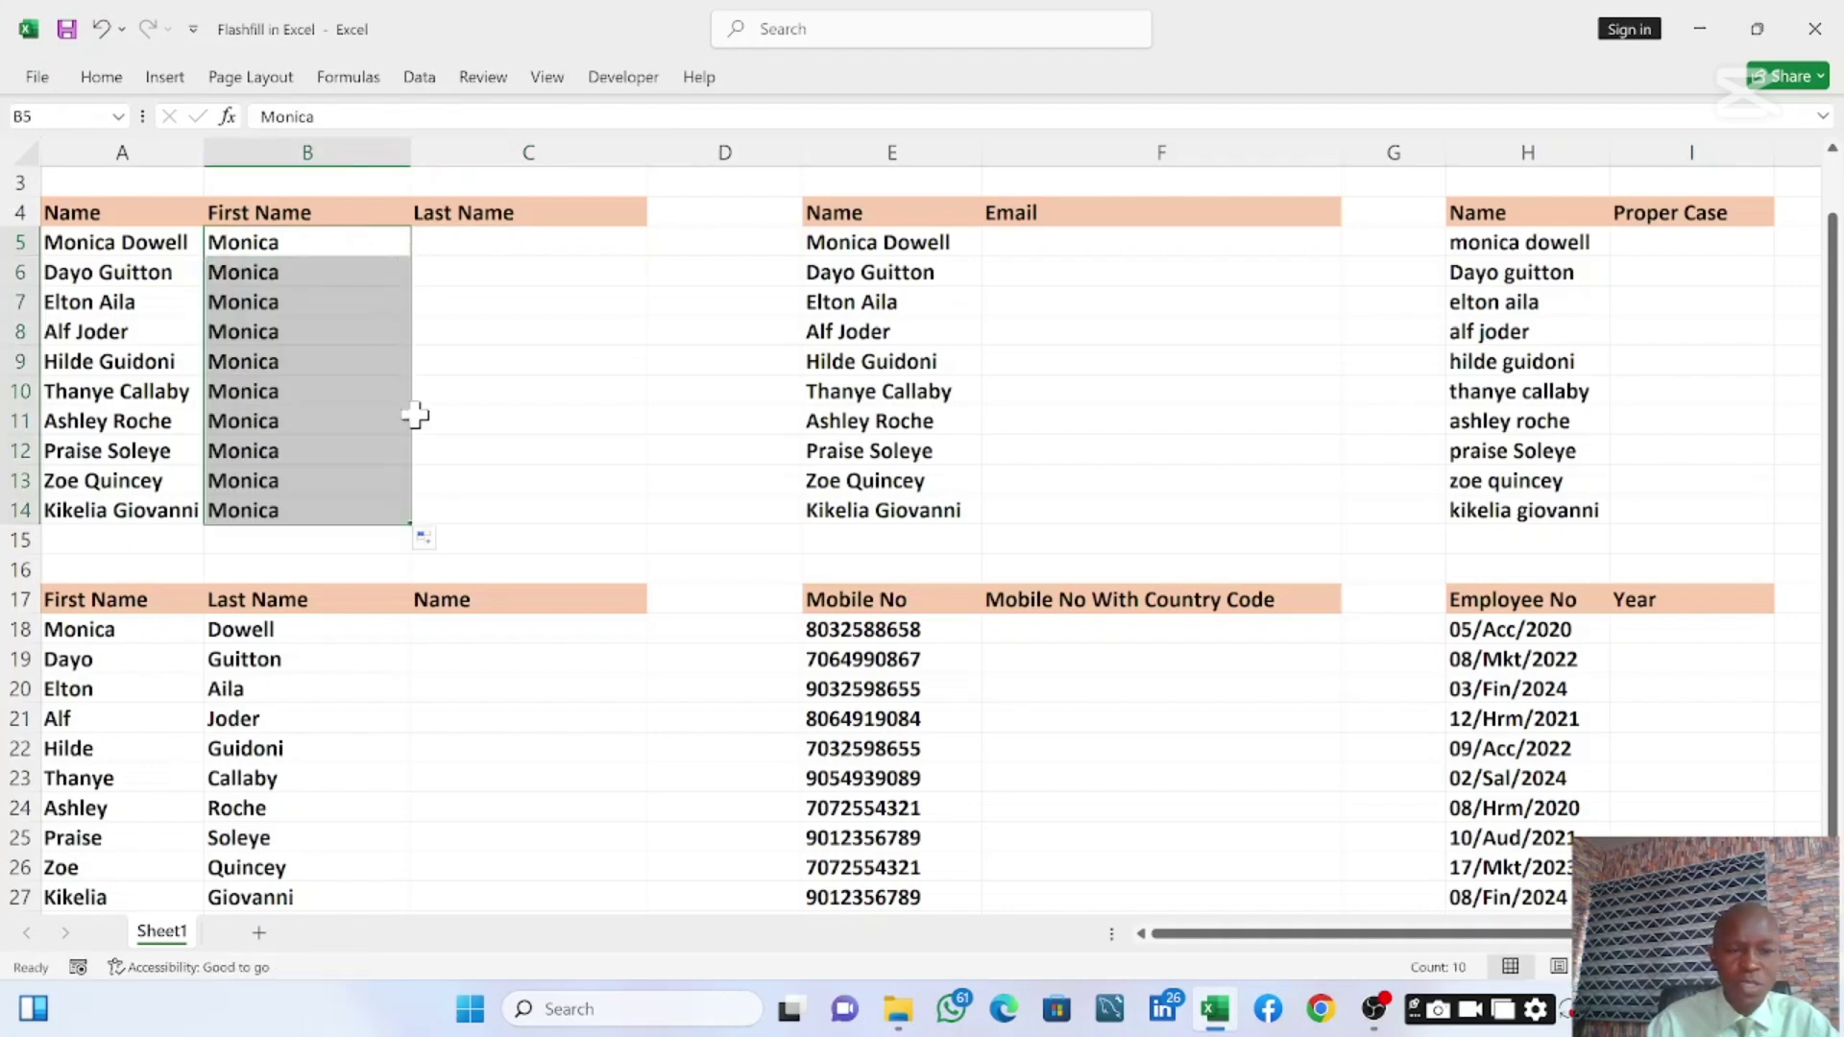
pyautogui.click(443, 540)
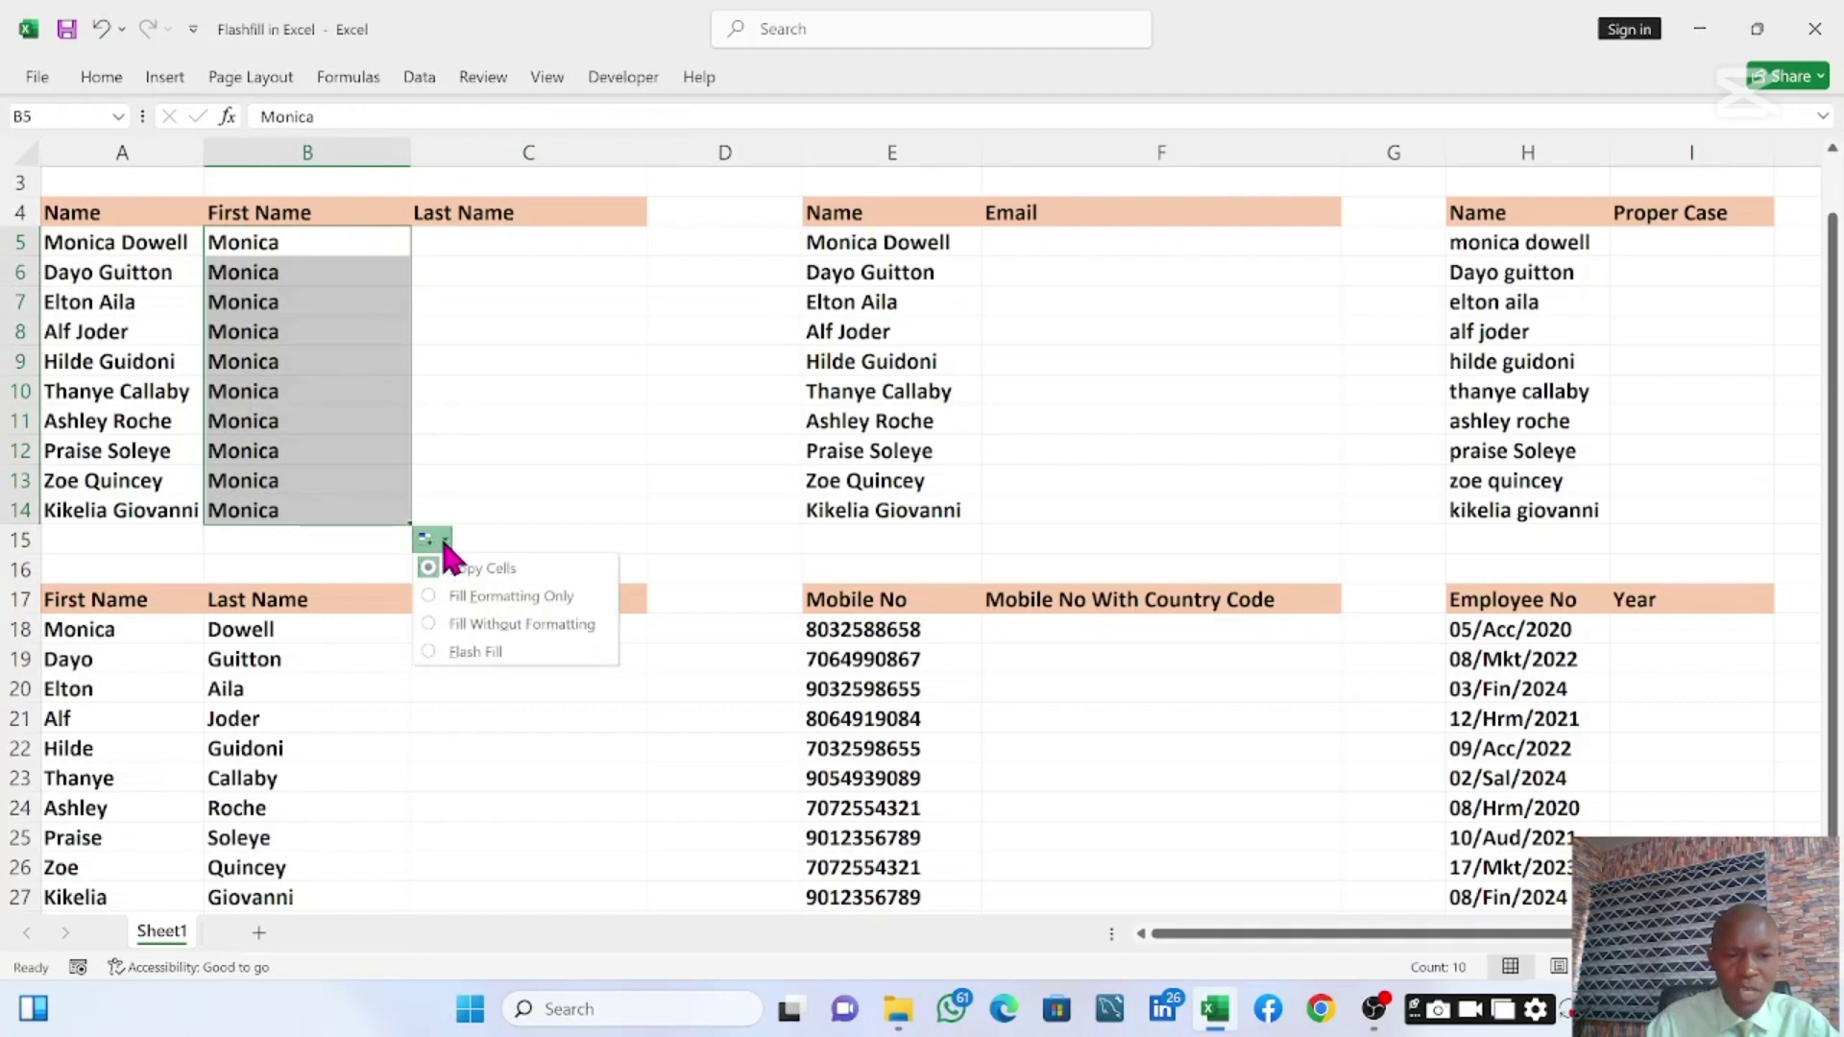
pyautogui.click(445, 649)
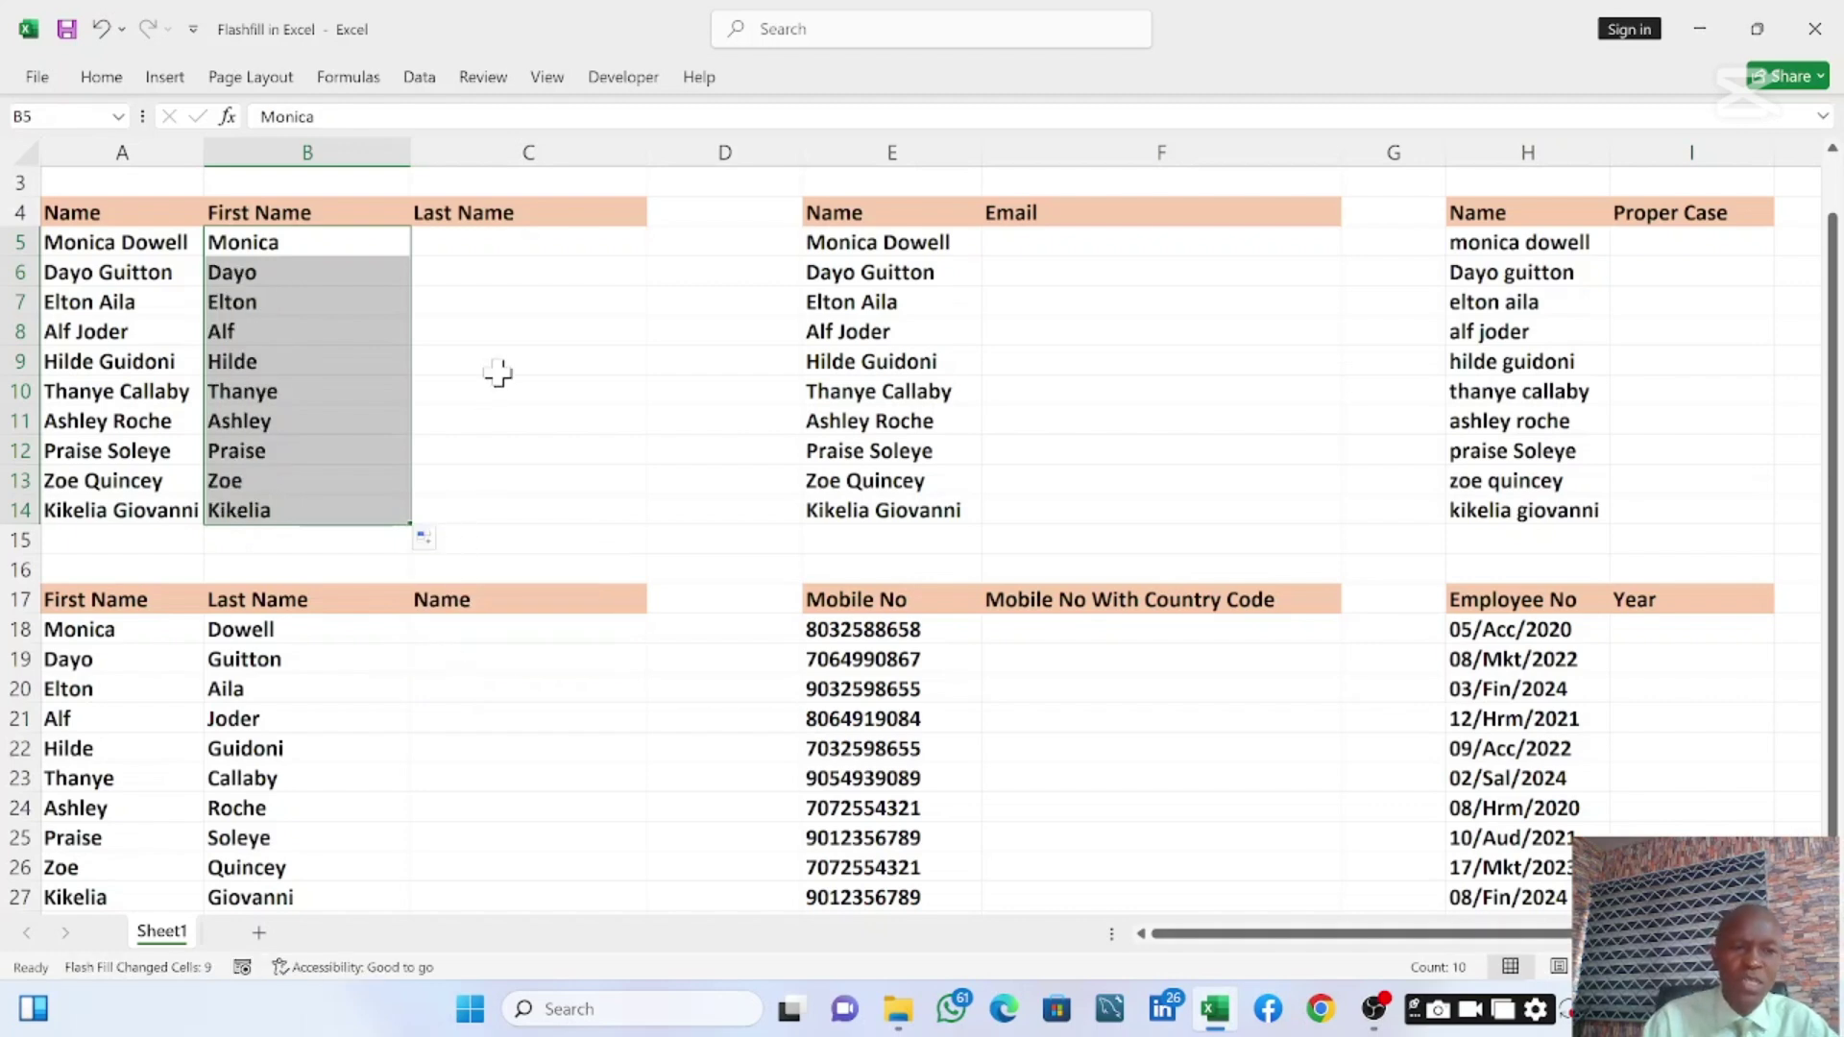
pyautogui.click(511, 245)
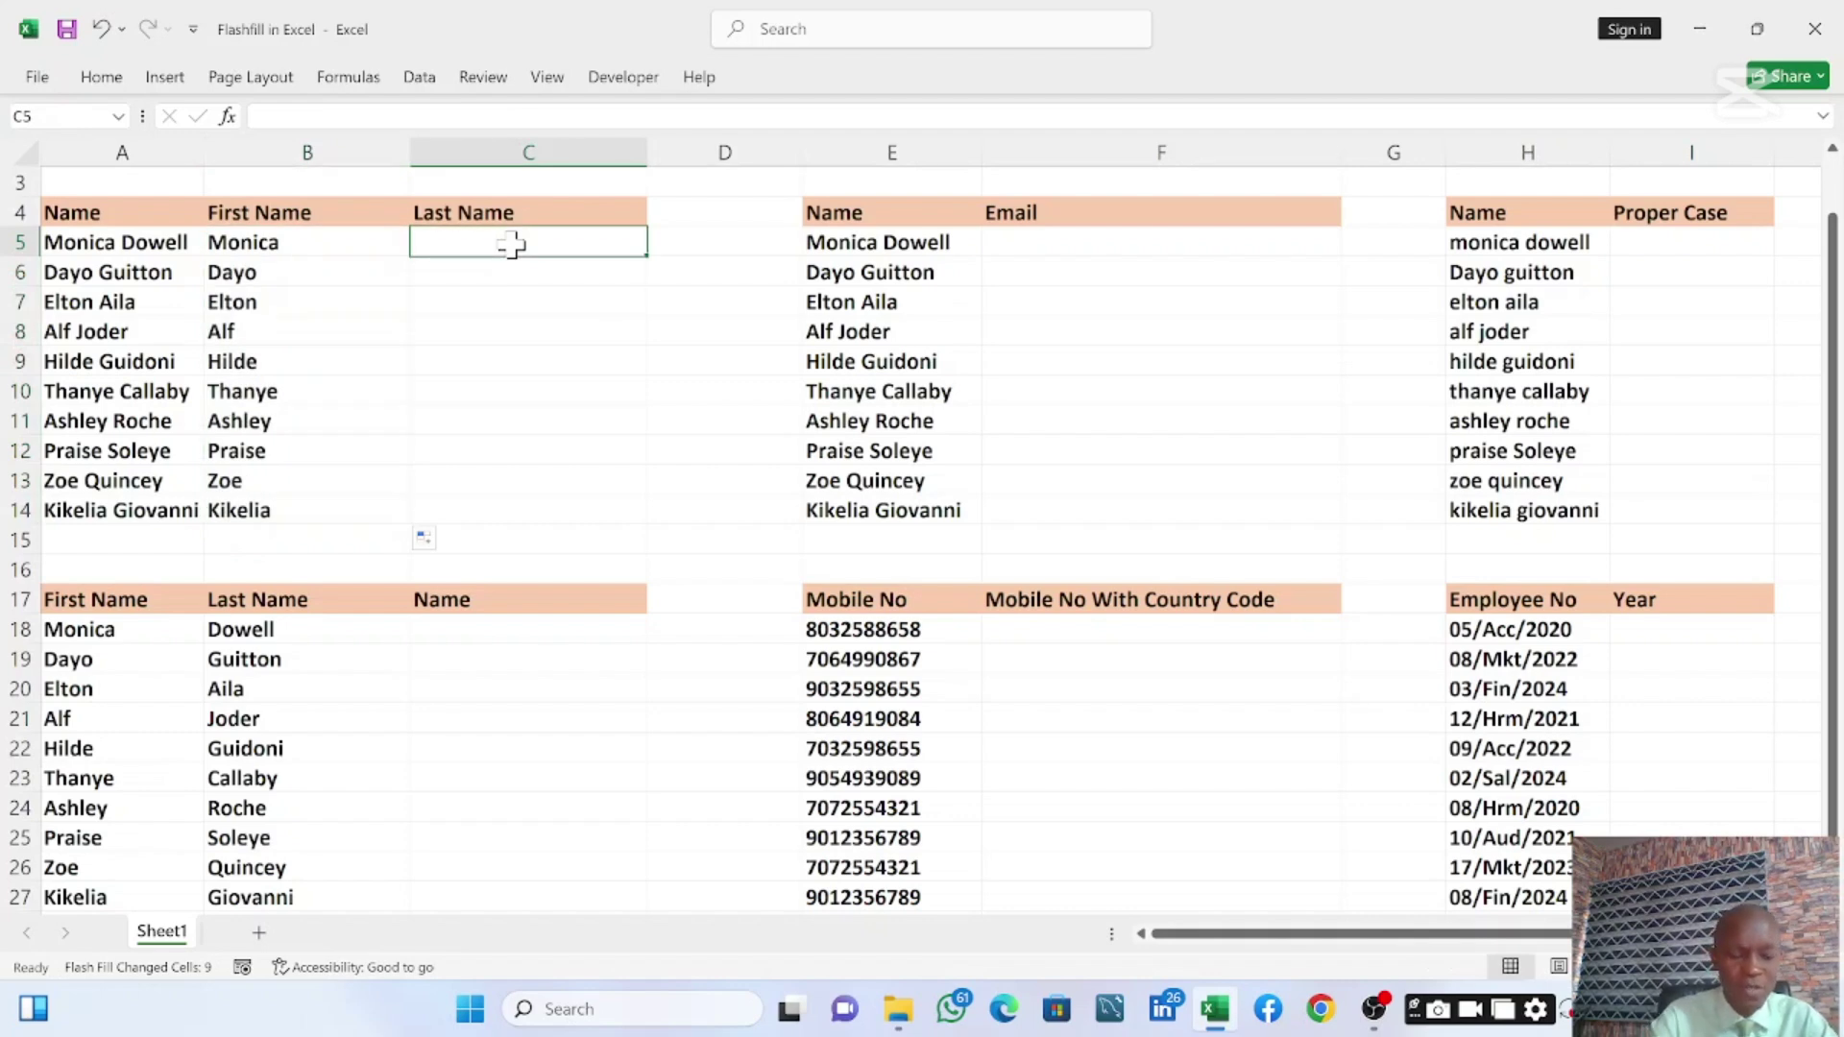
pyautogui.write('dOWELL')
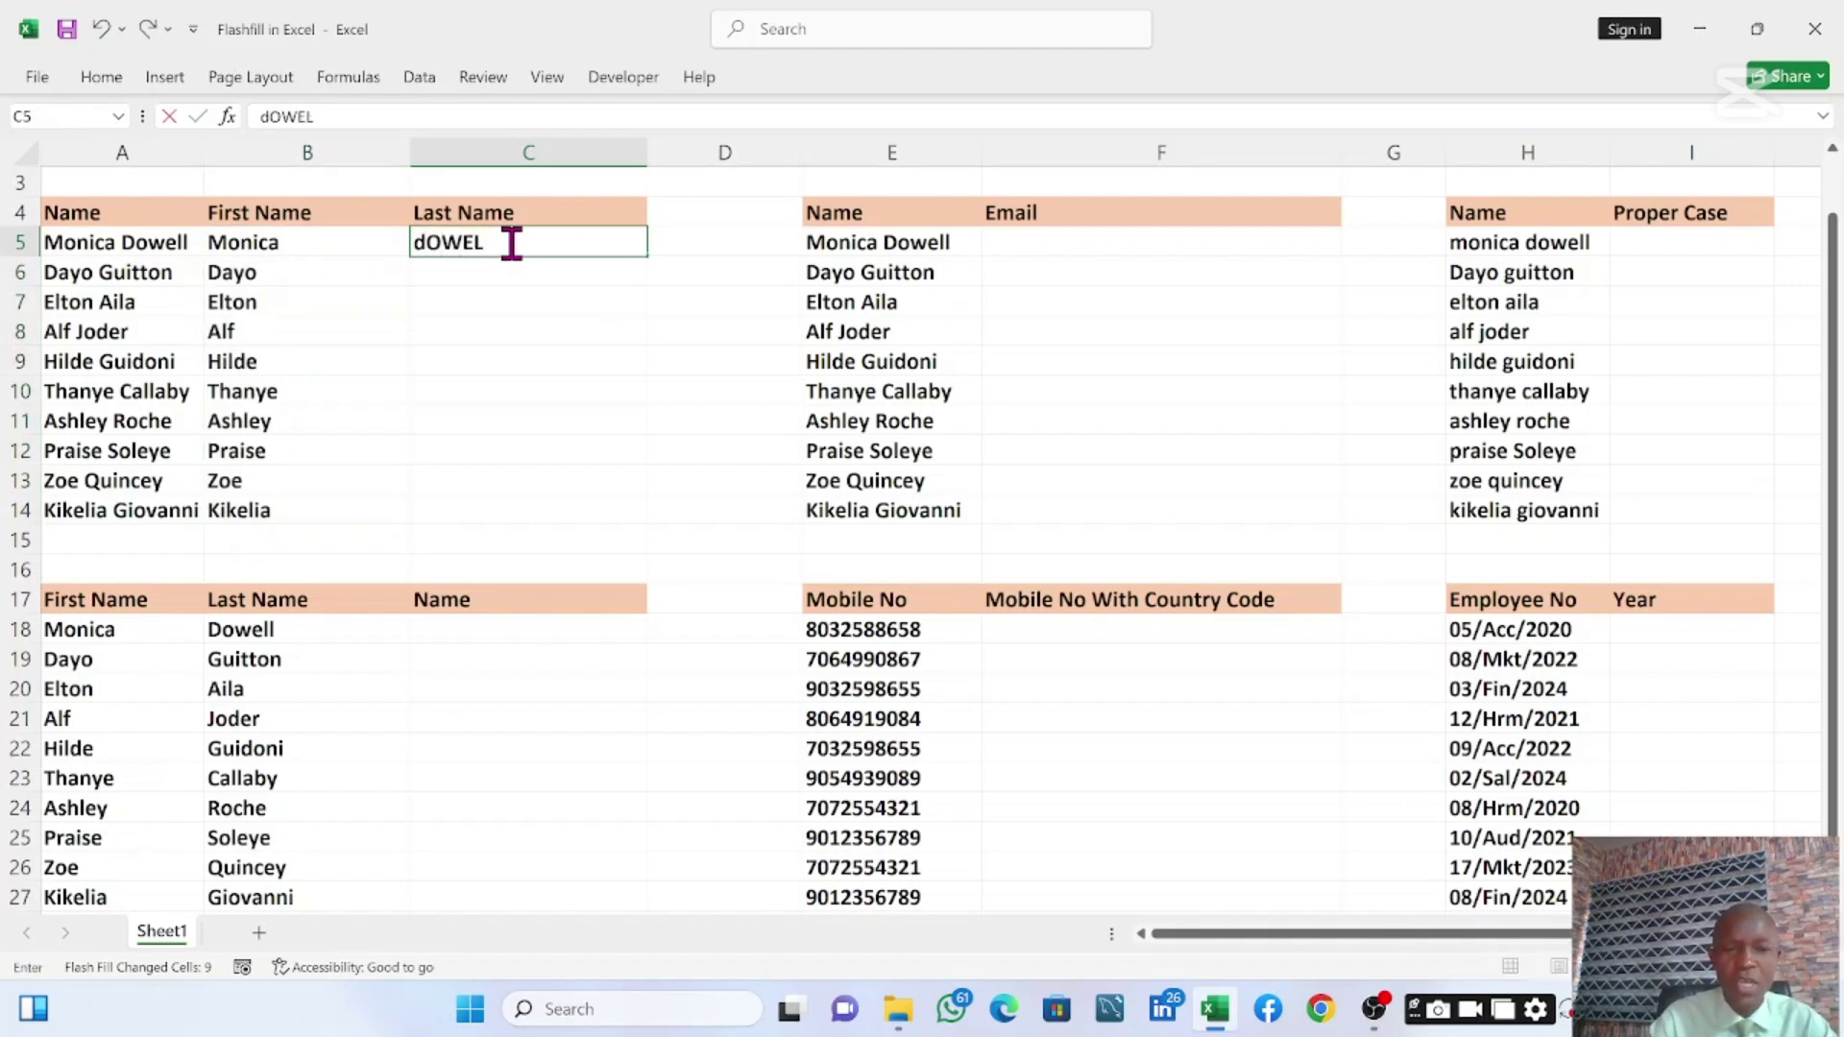
pyautogui.press('BackSpace')
pyautogui.press('BackSpace')
pyautogui.press('BackSpace')
pyautogui.press('BackSpace')
pyautogui.press('BackSpace')
pyautogui.press('BackSpace')
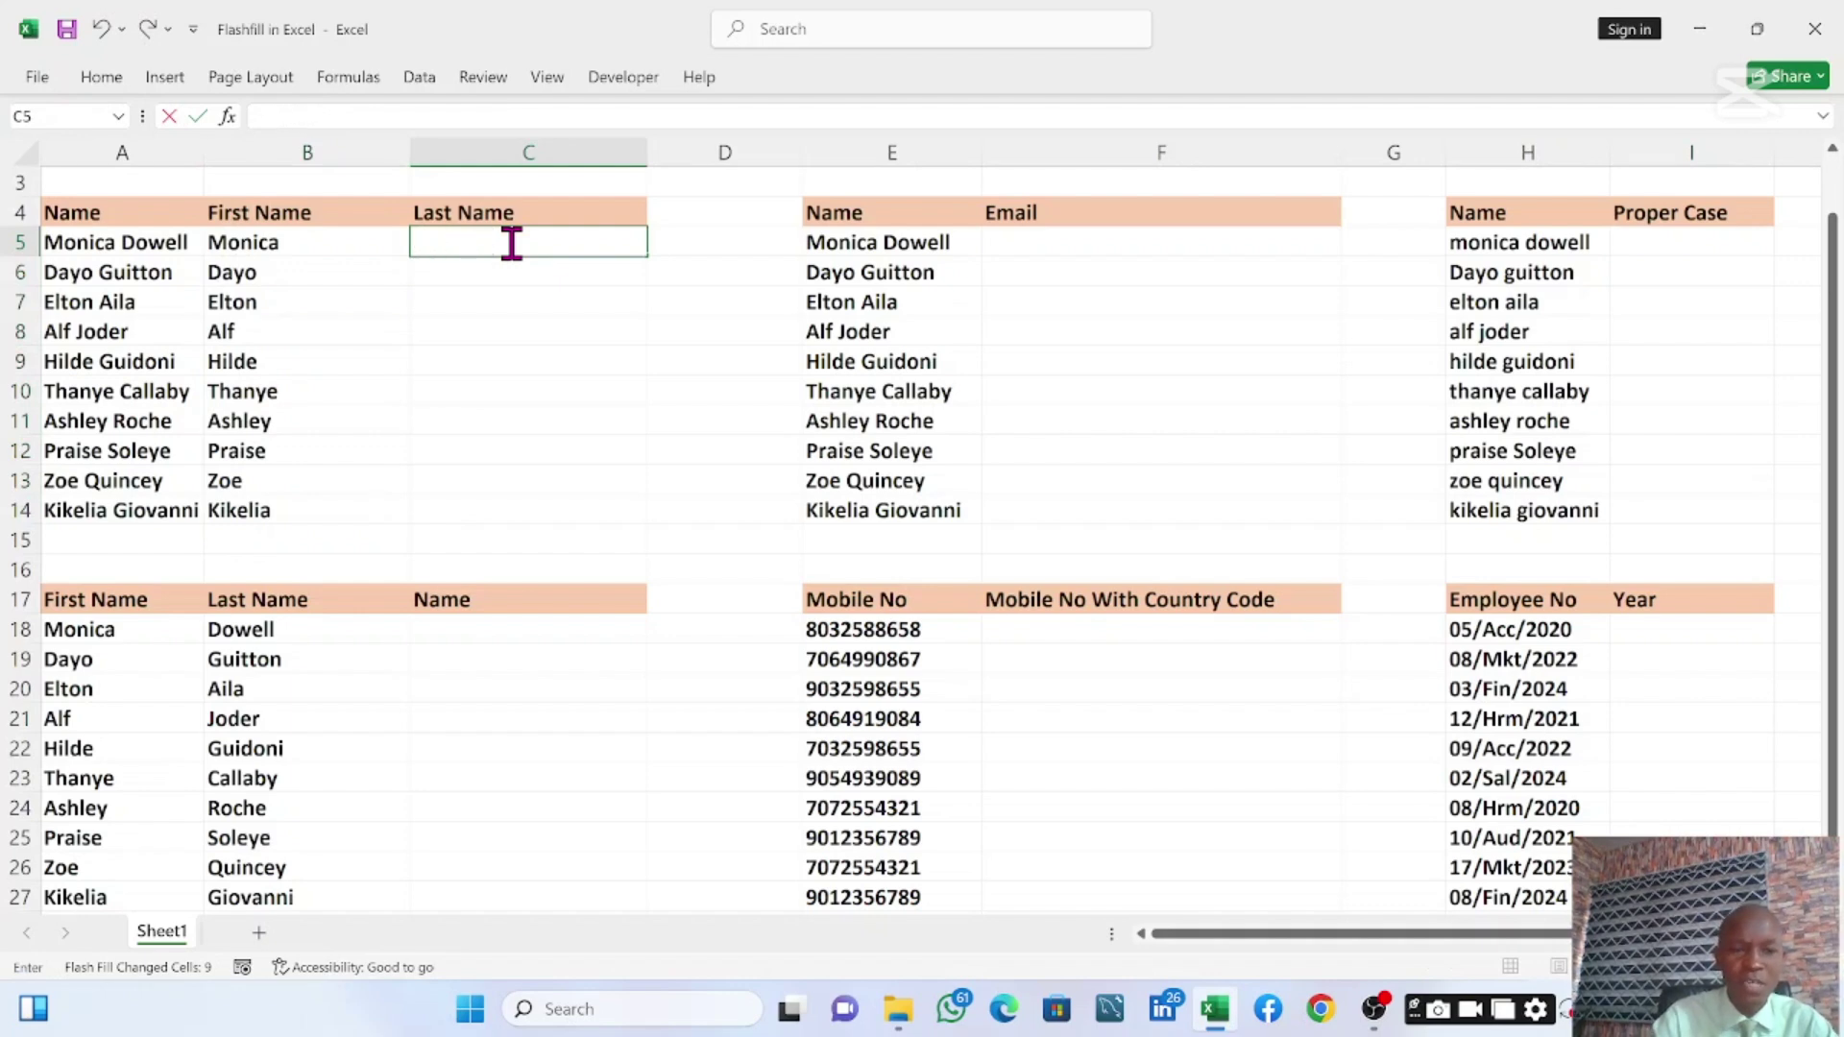
pyautogui.write('d')
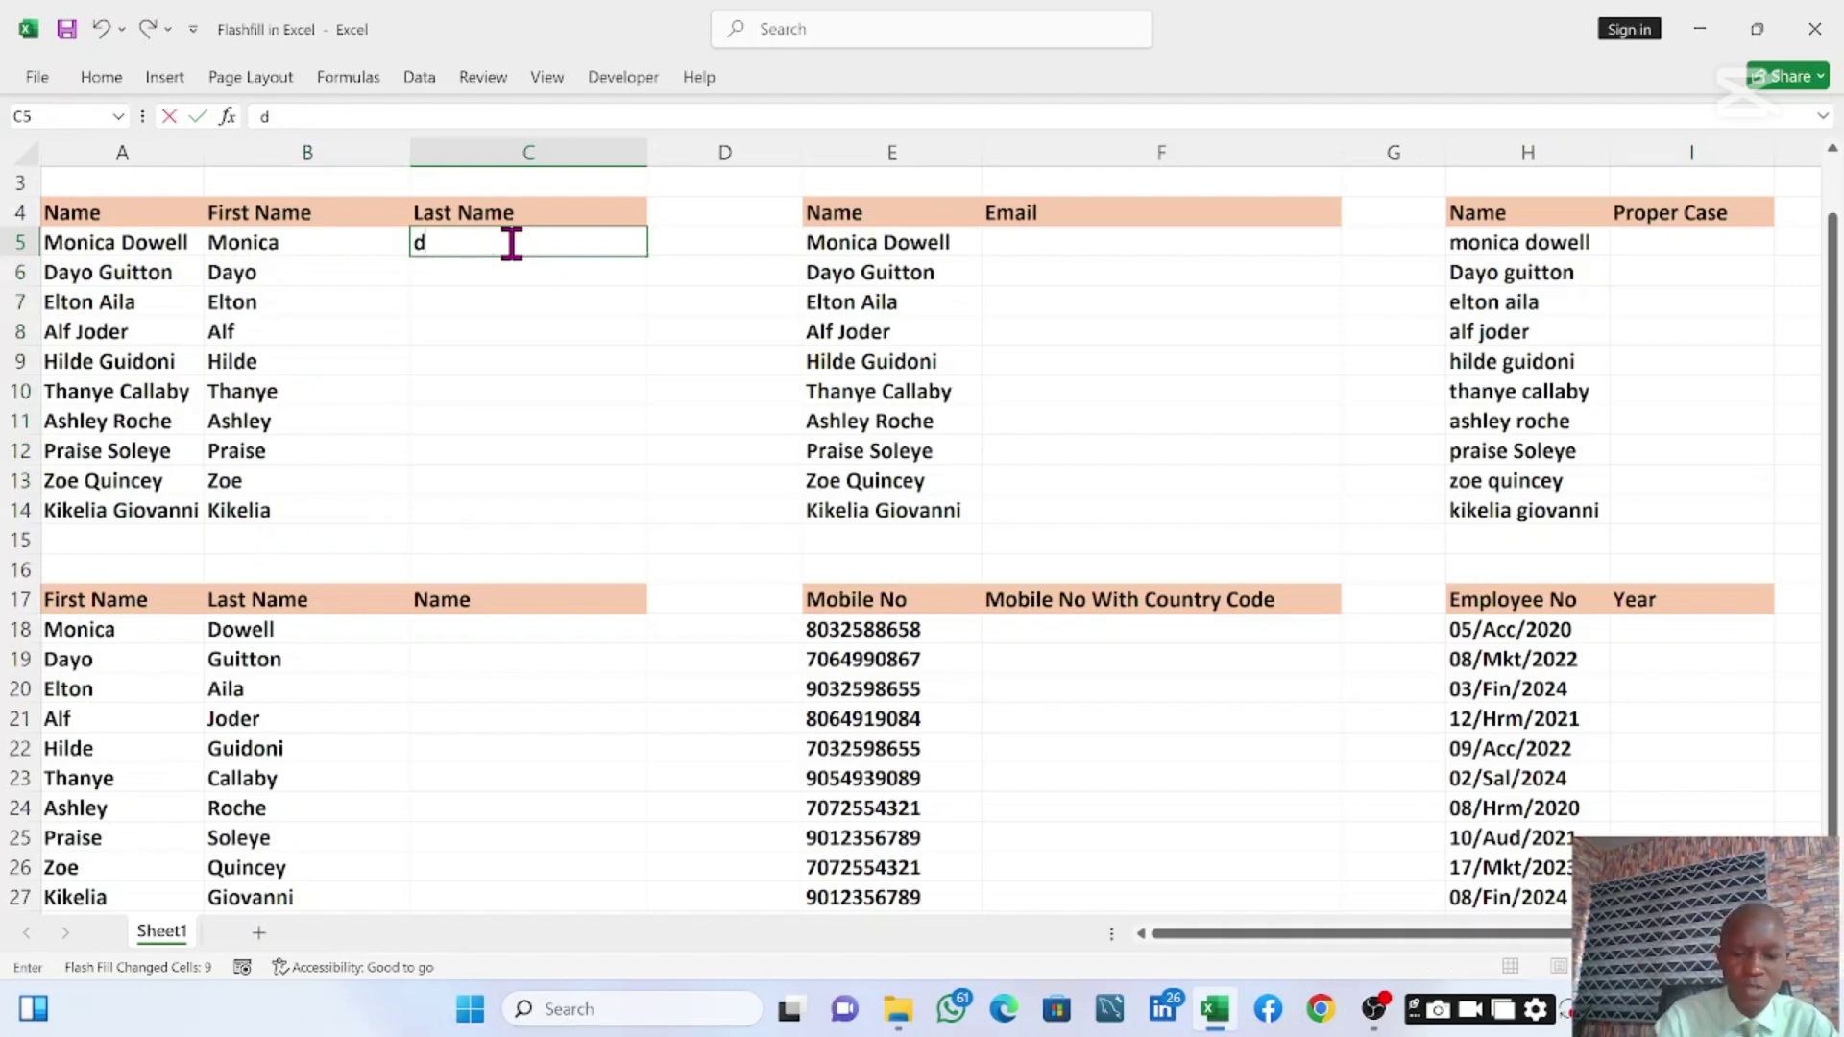
pyautogui.press('BackSpace')
pyautogui.write('Dowe')
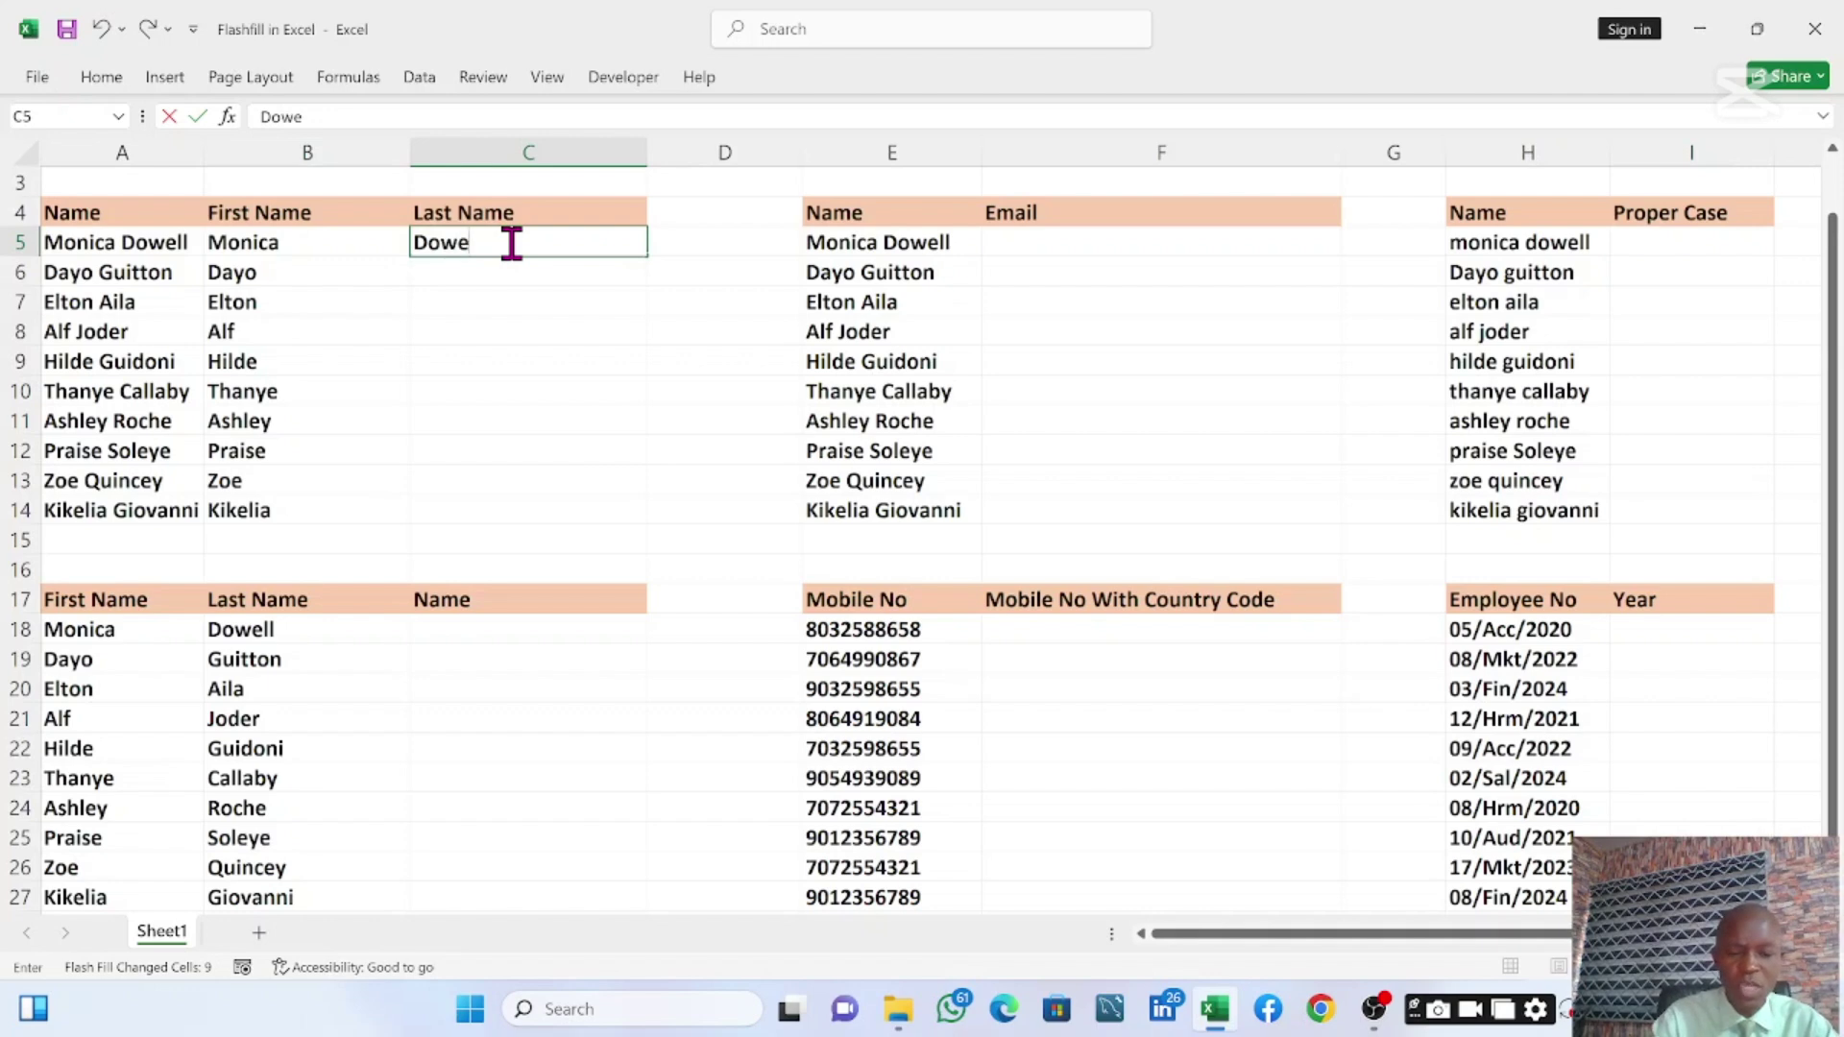
pyautogui.write('ll')
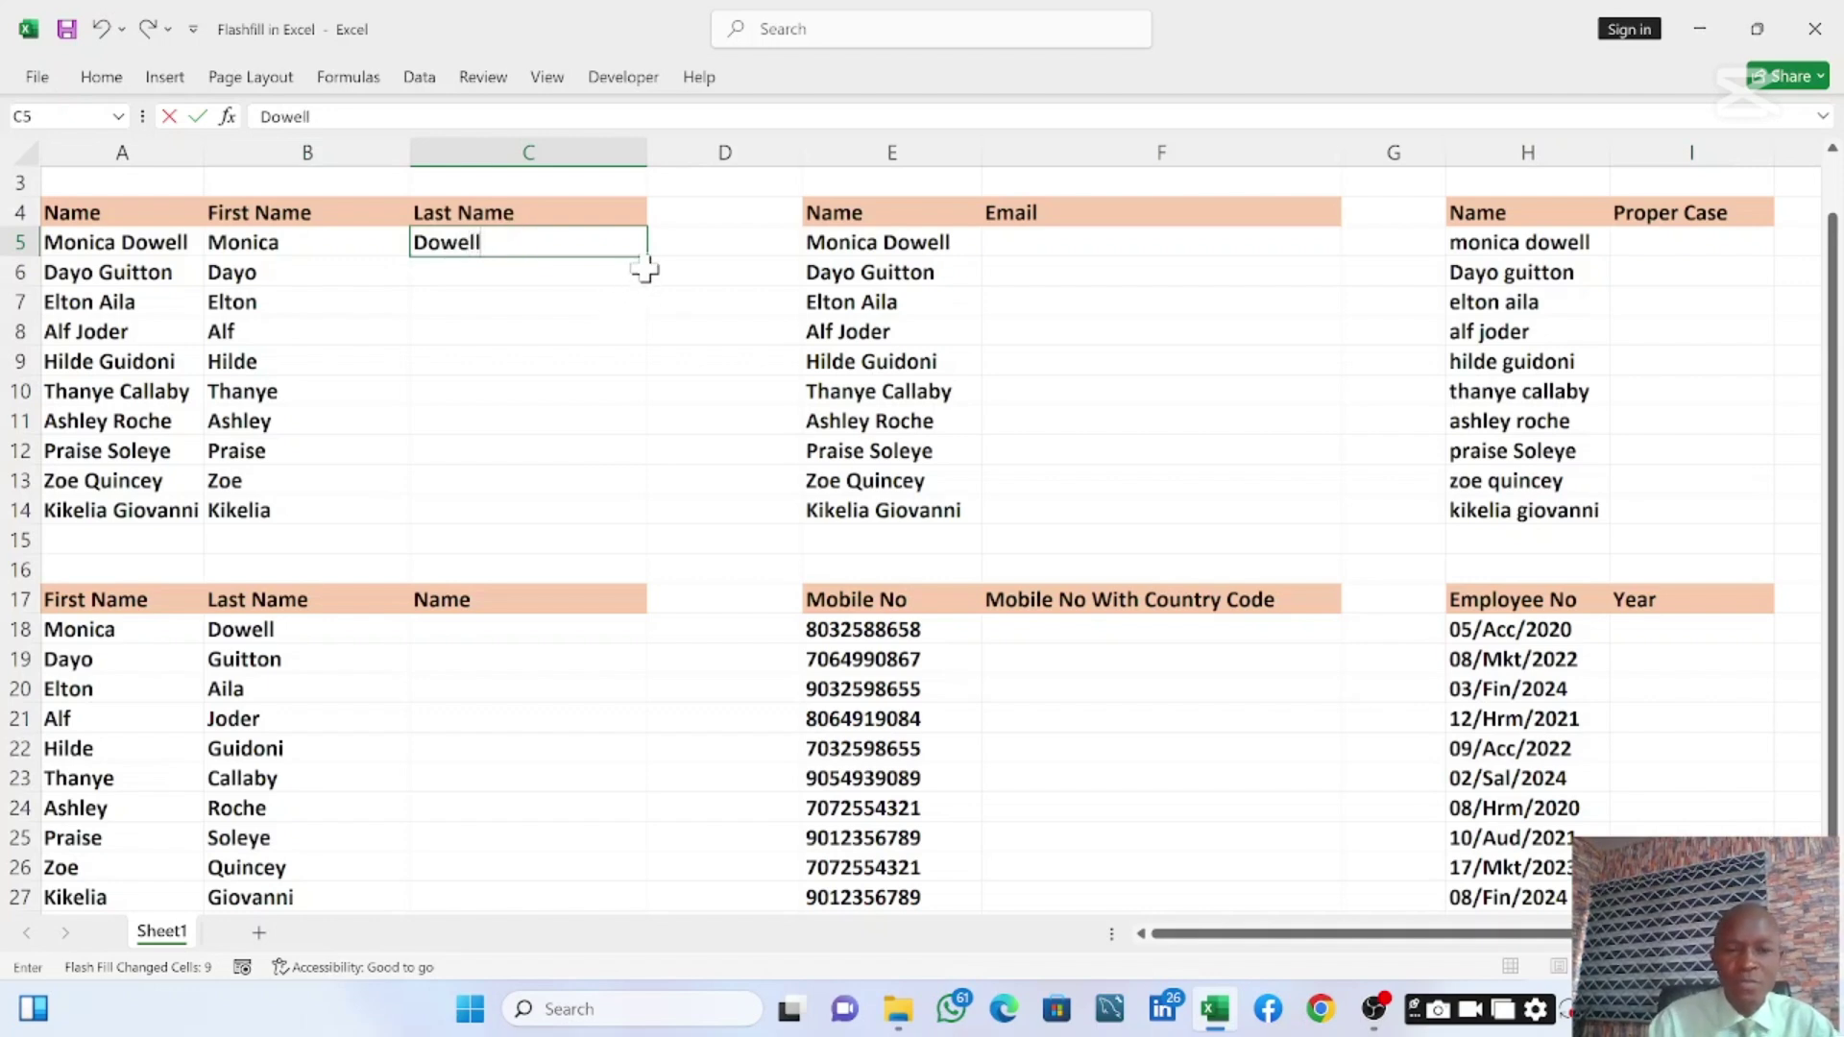
pyautogui.click(595, 276)
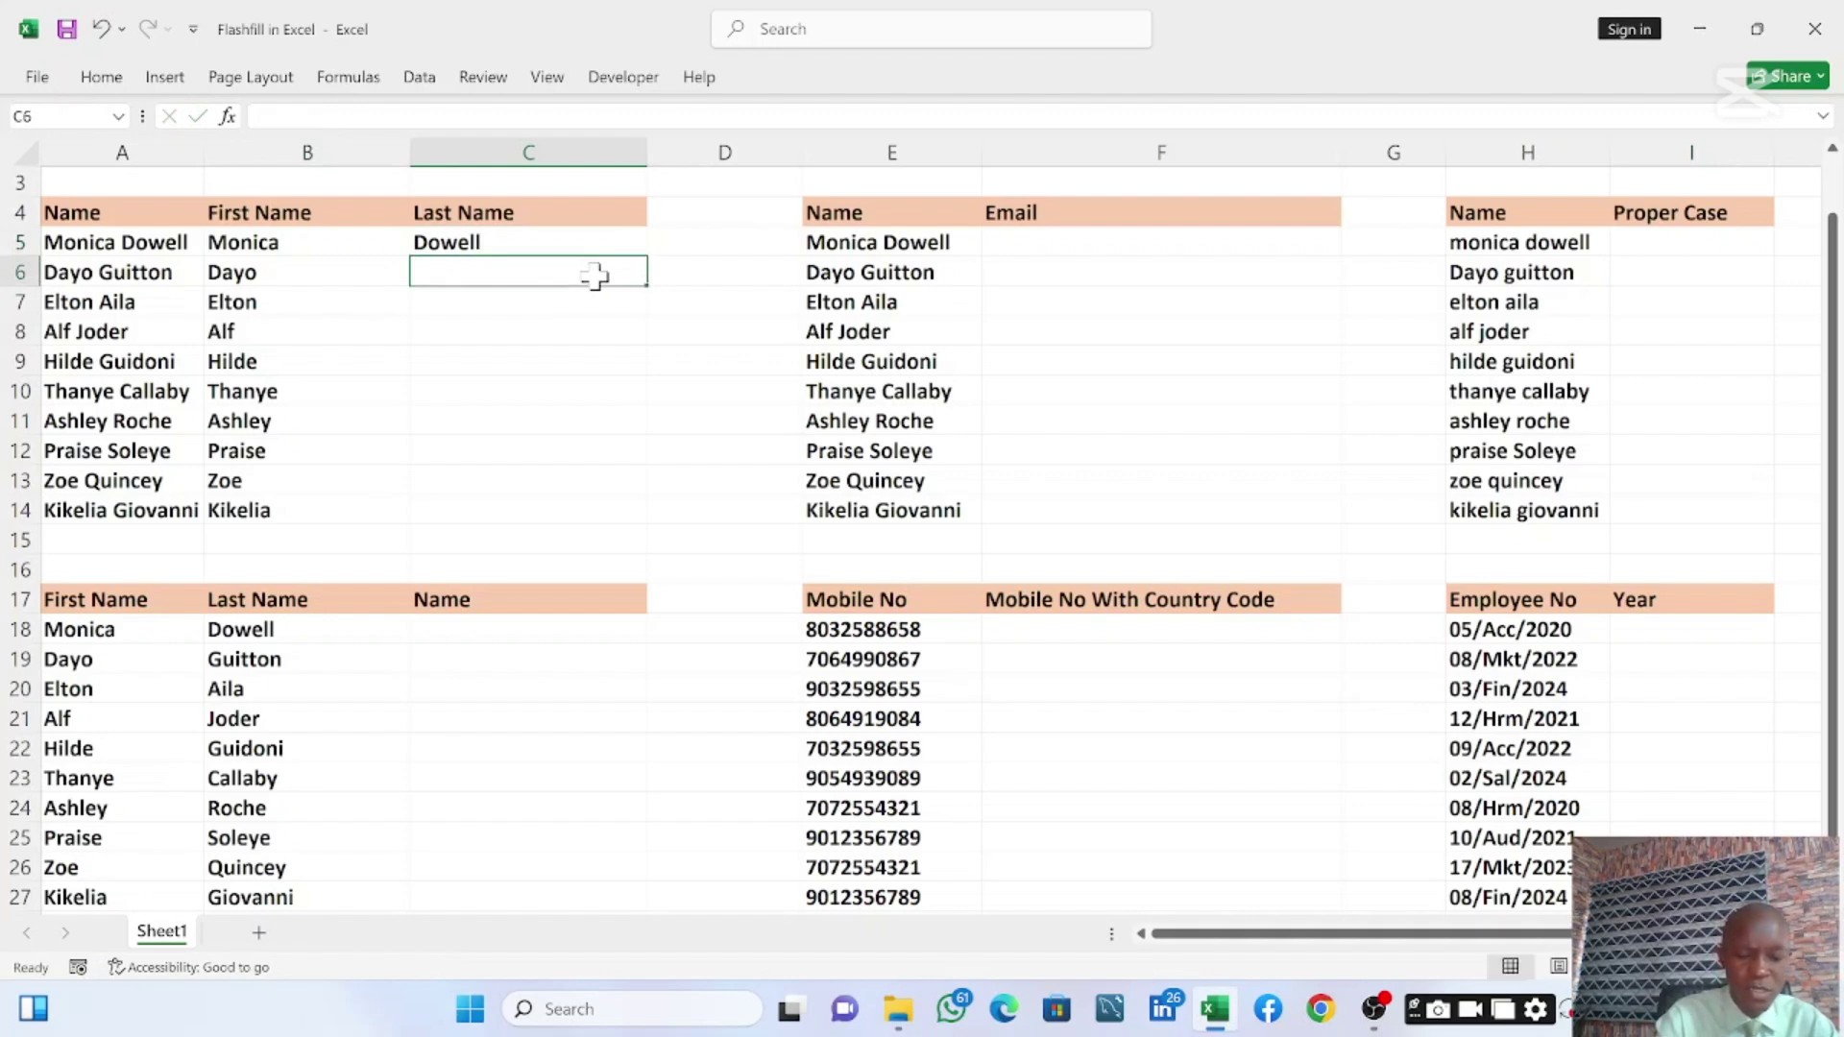
pyautogui.write('Guitton')
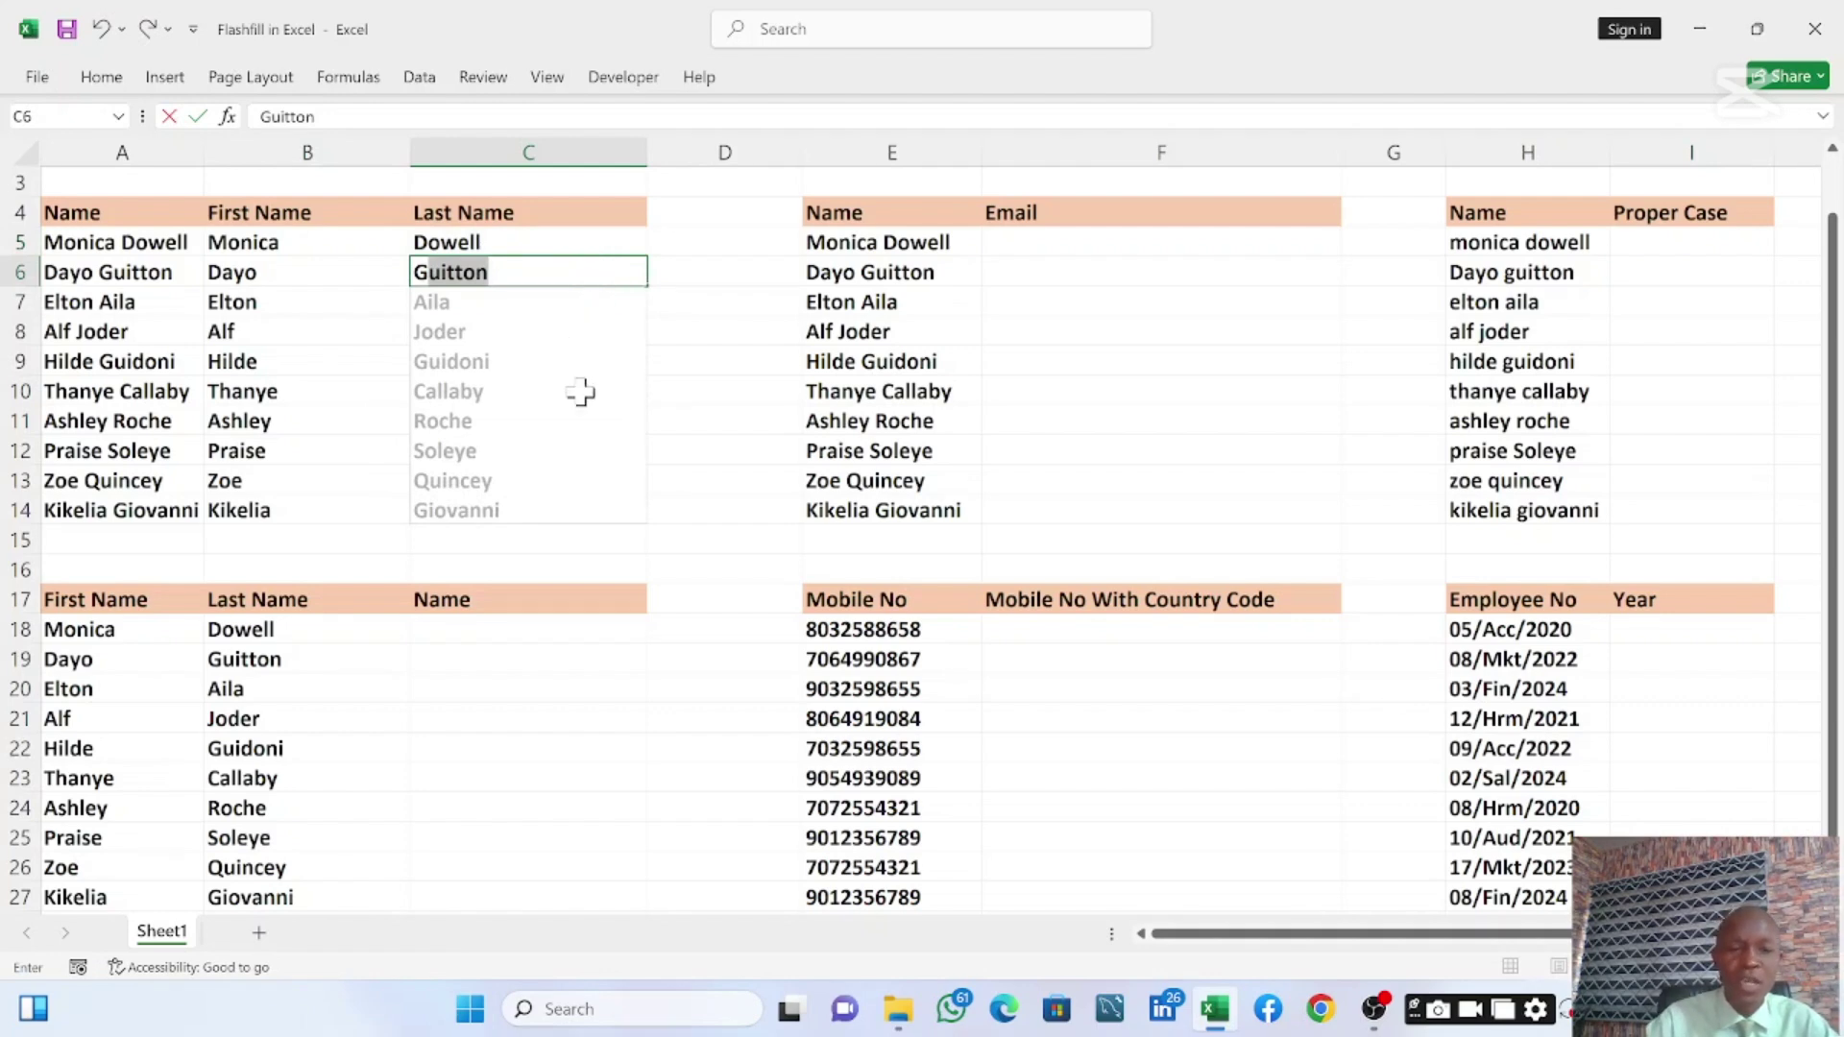
pyautogui.press('Return')
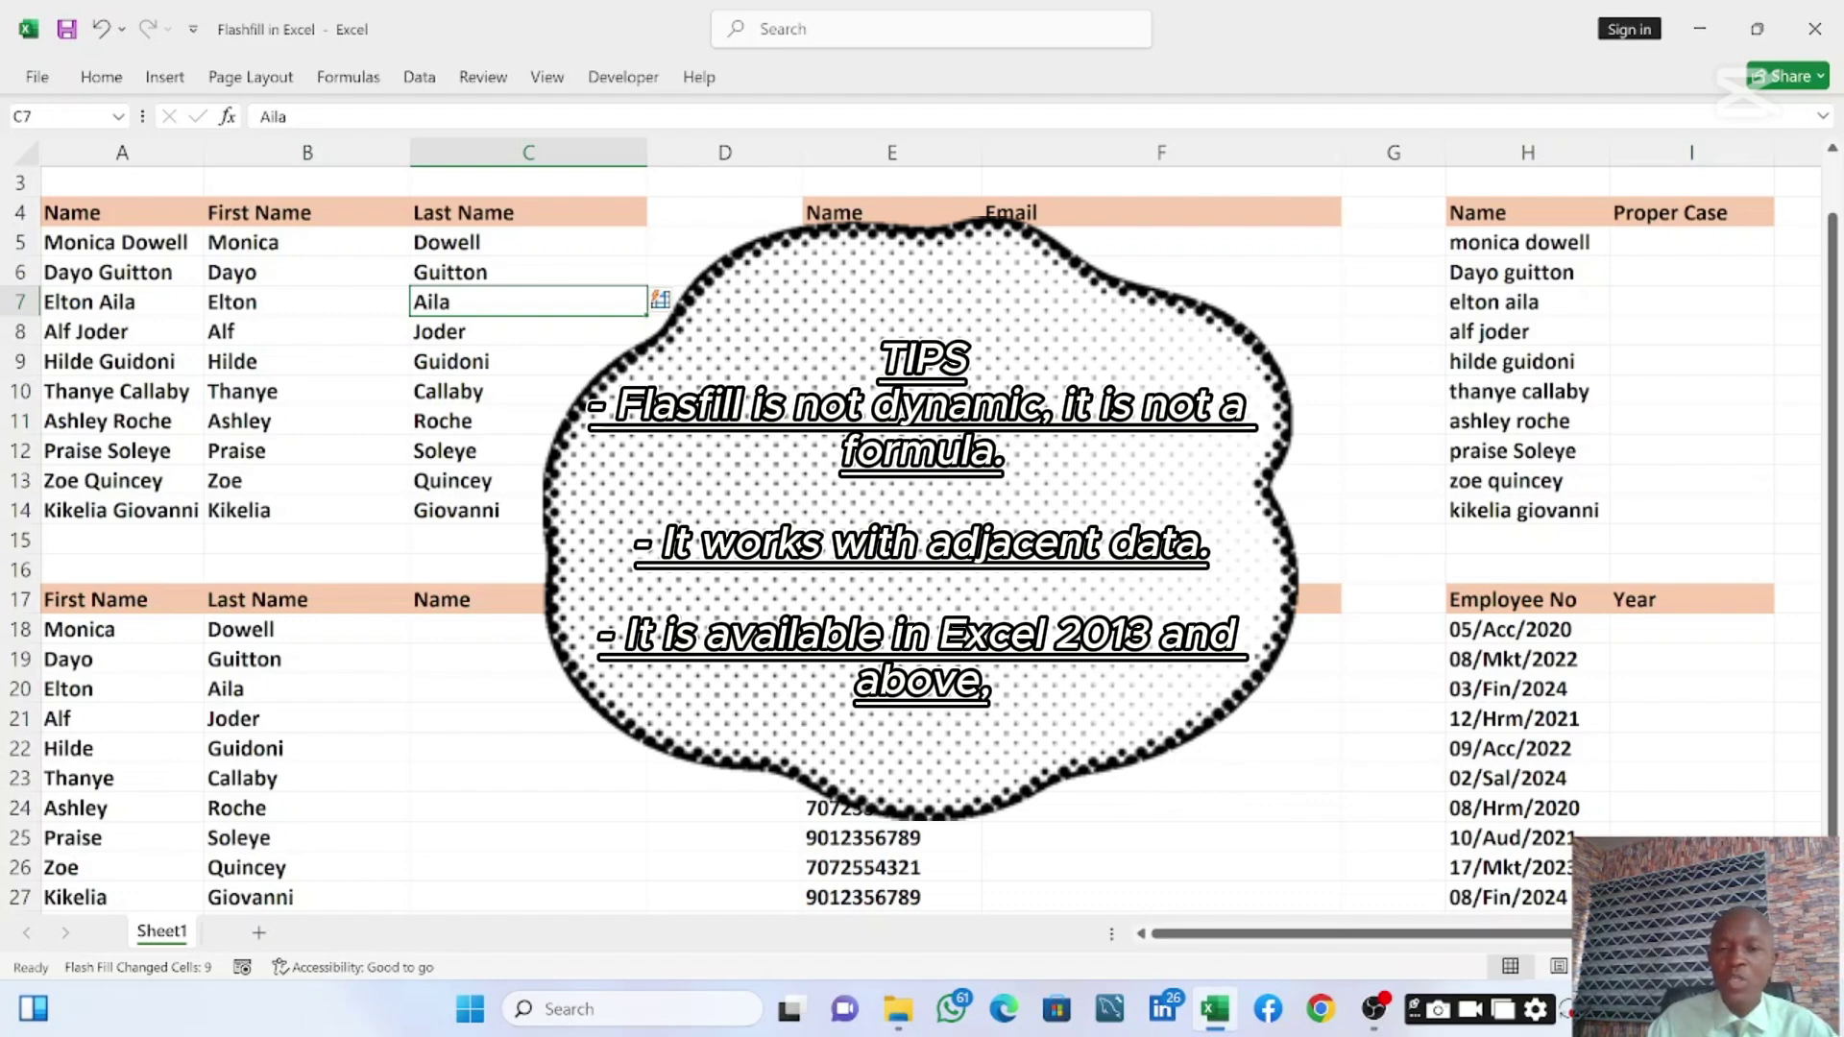
pyautogui.click(1032, 246)
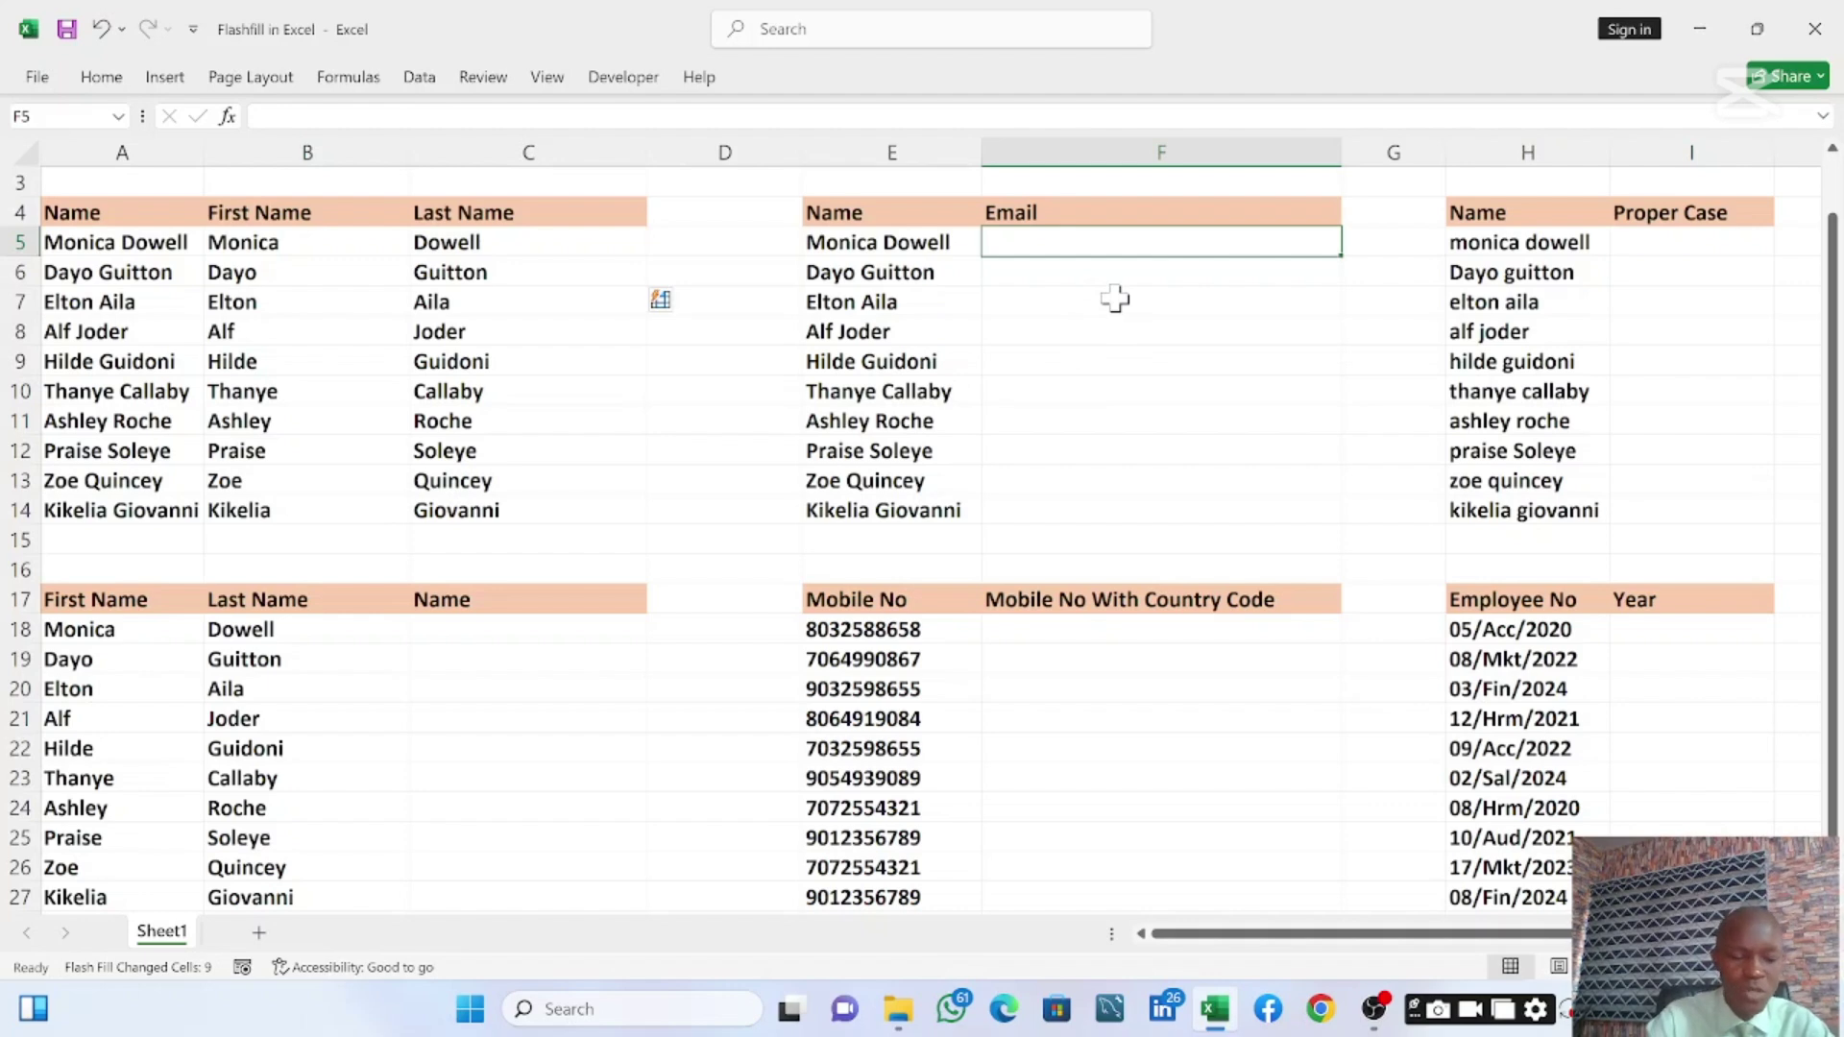
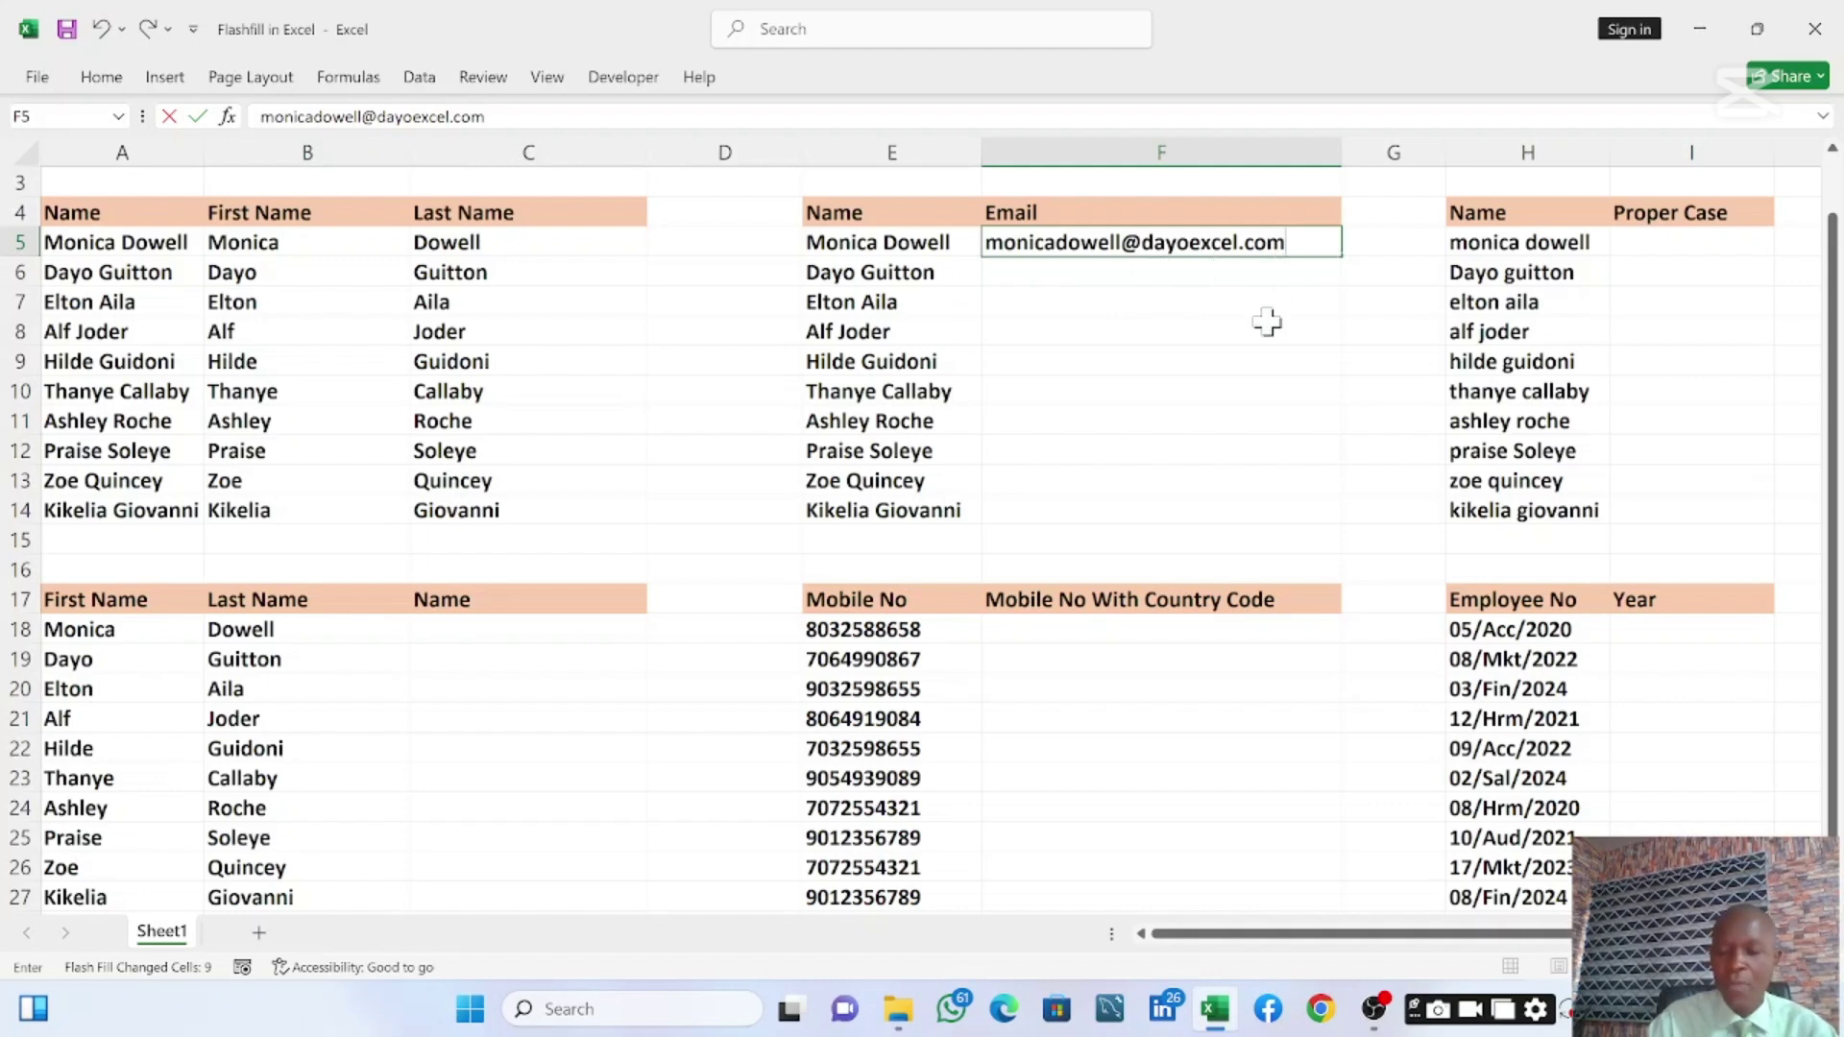
pyautogui.hotkey('ctrl', 'Return')
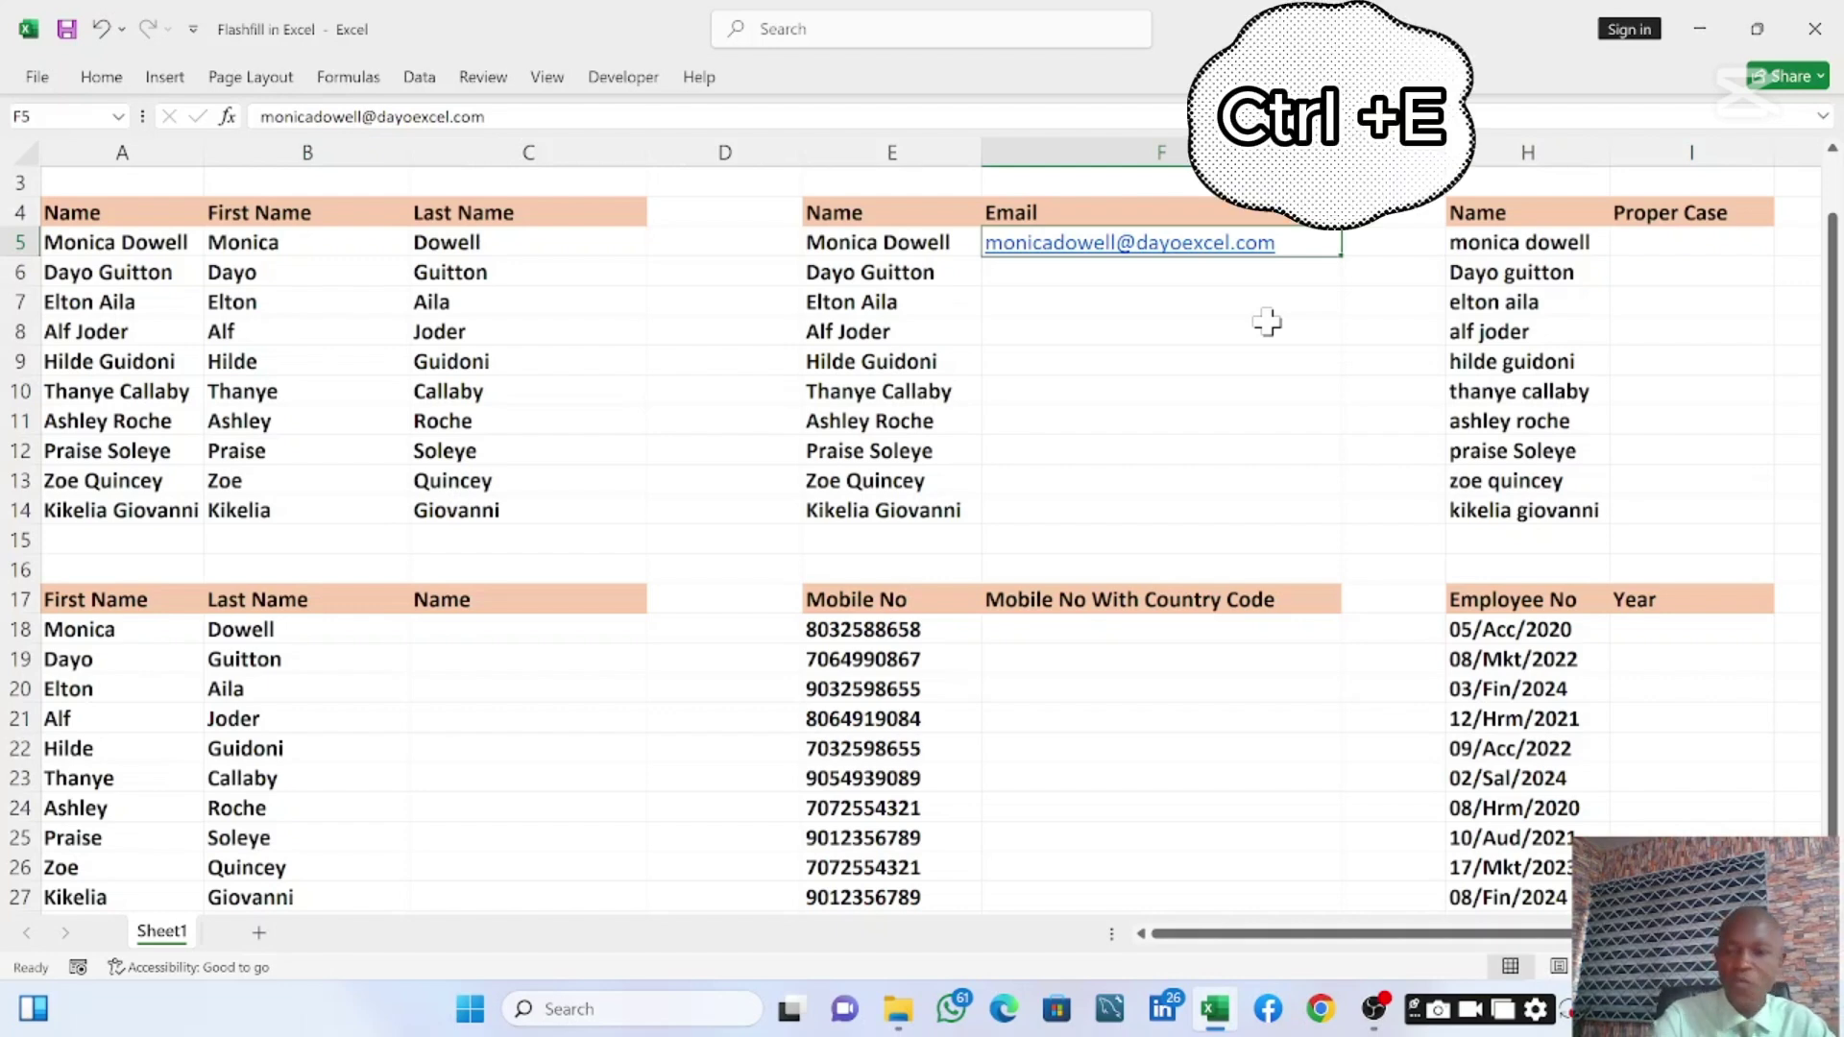
pyautogui.hotkey('ctrl', 'e')
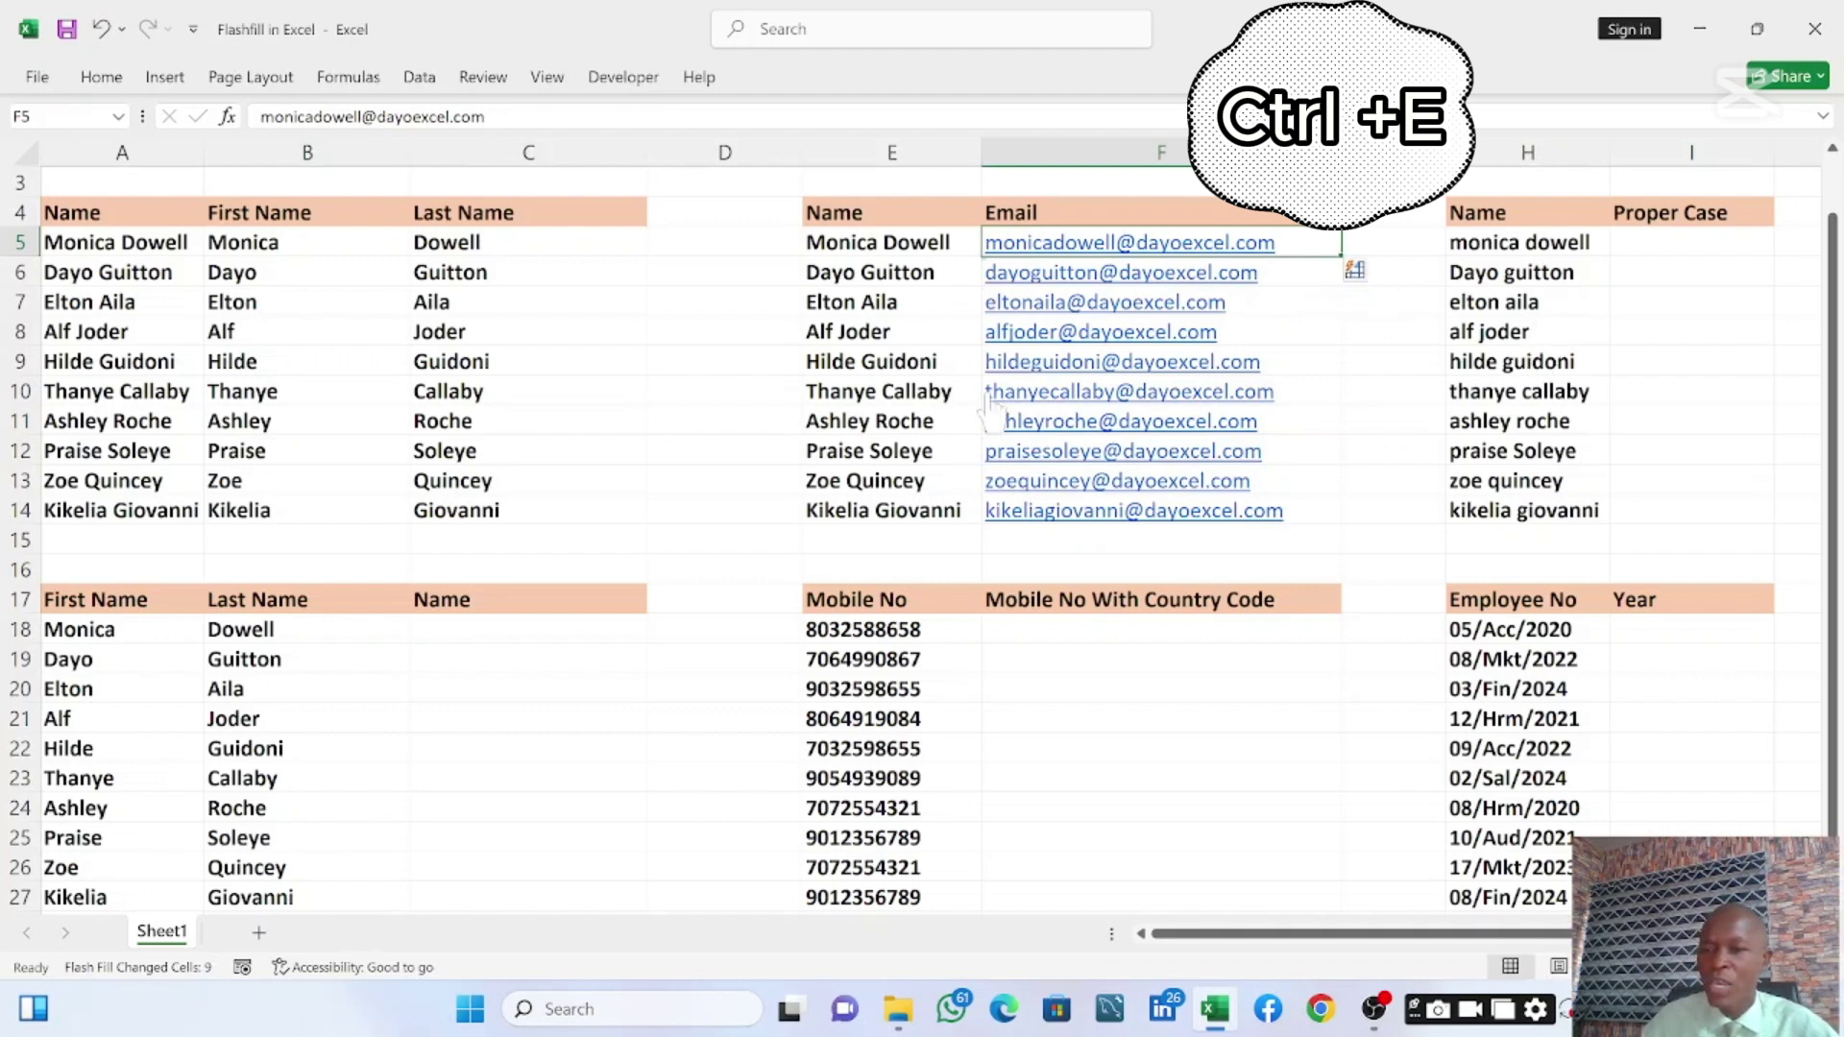
pyautogui.click(1671, 250)
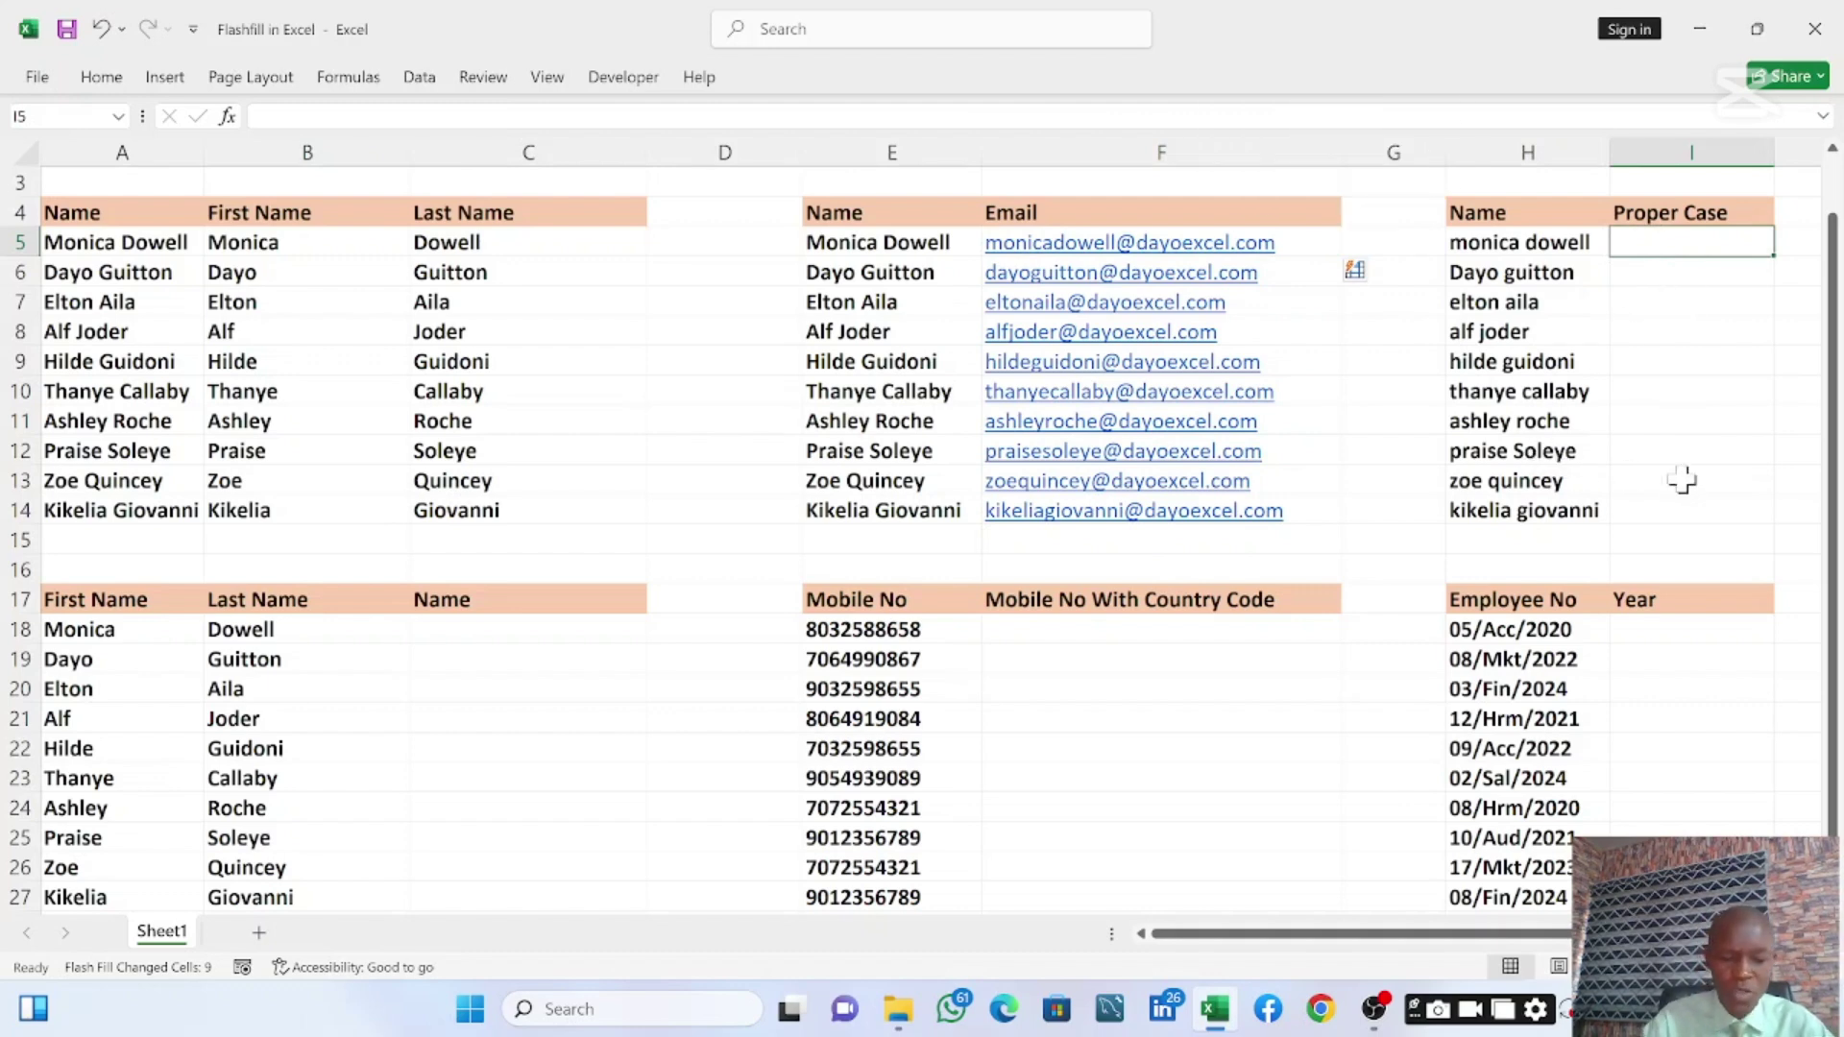
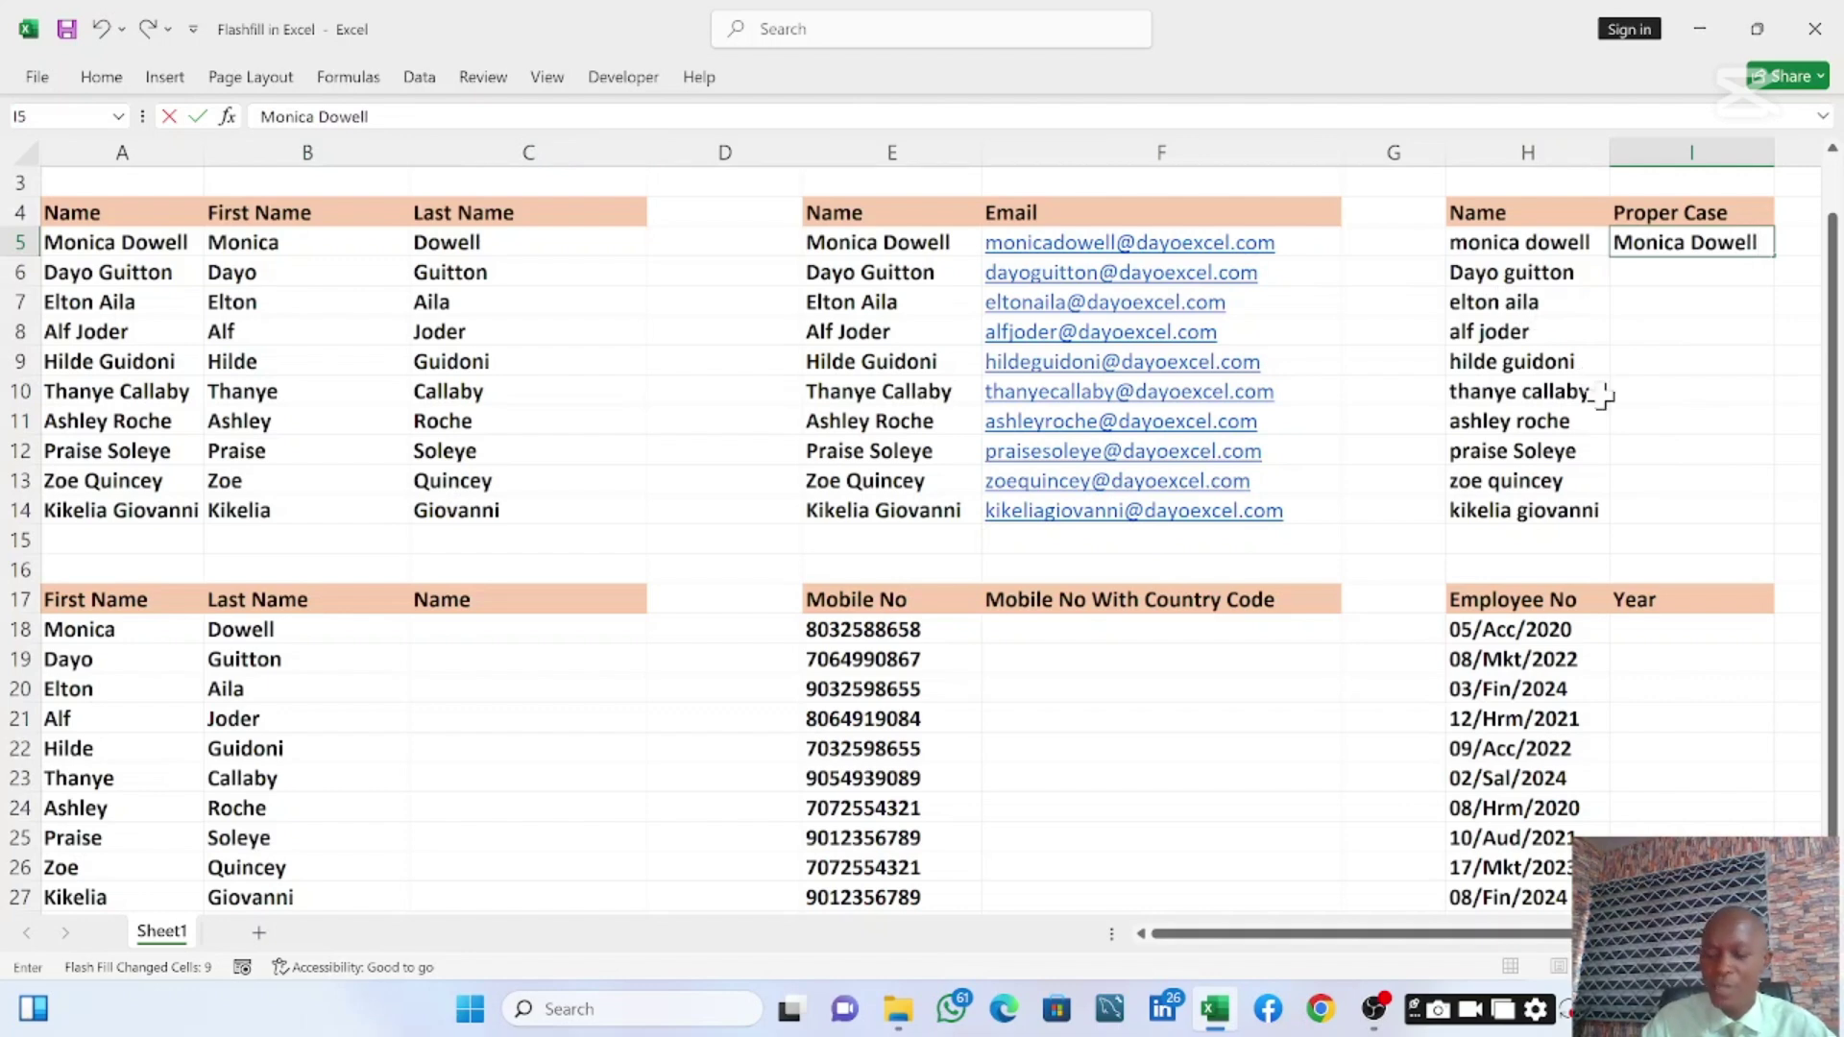
pyautogui.hotkey('ctrl', 'Return')
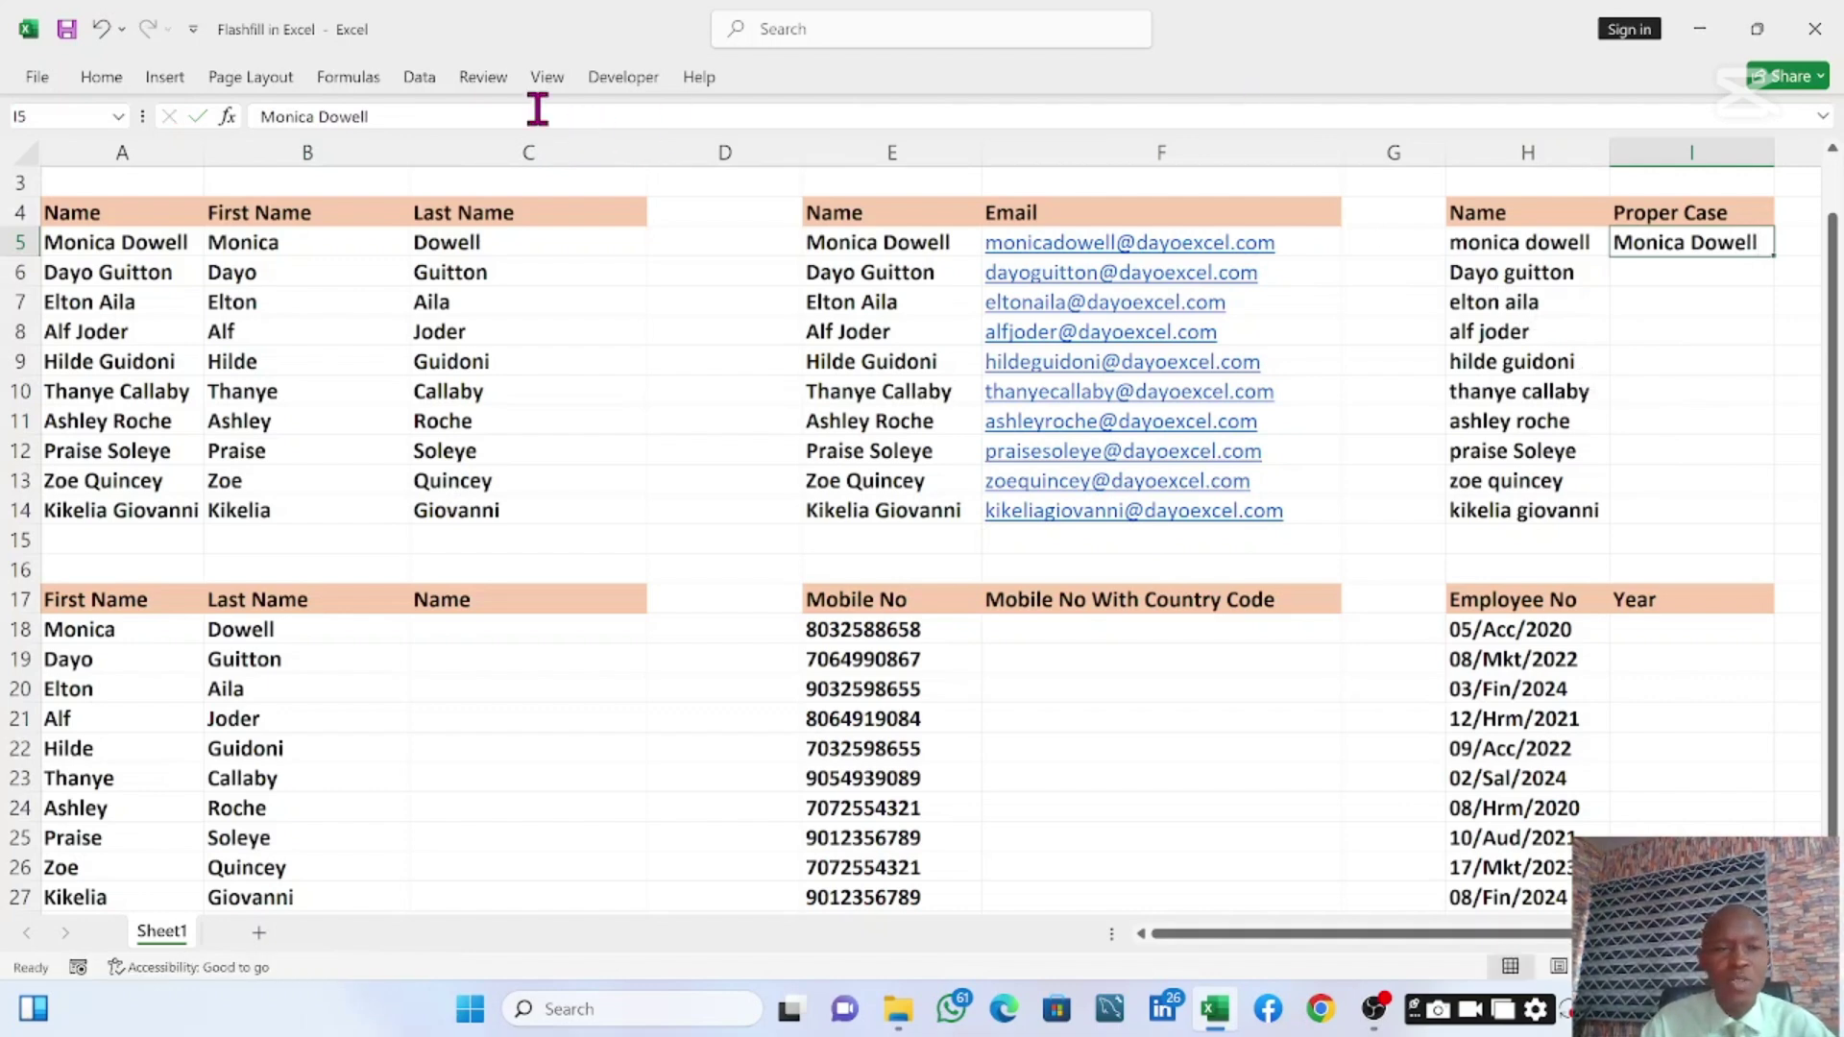
pyautogui.click(420, 79)
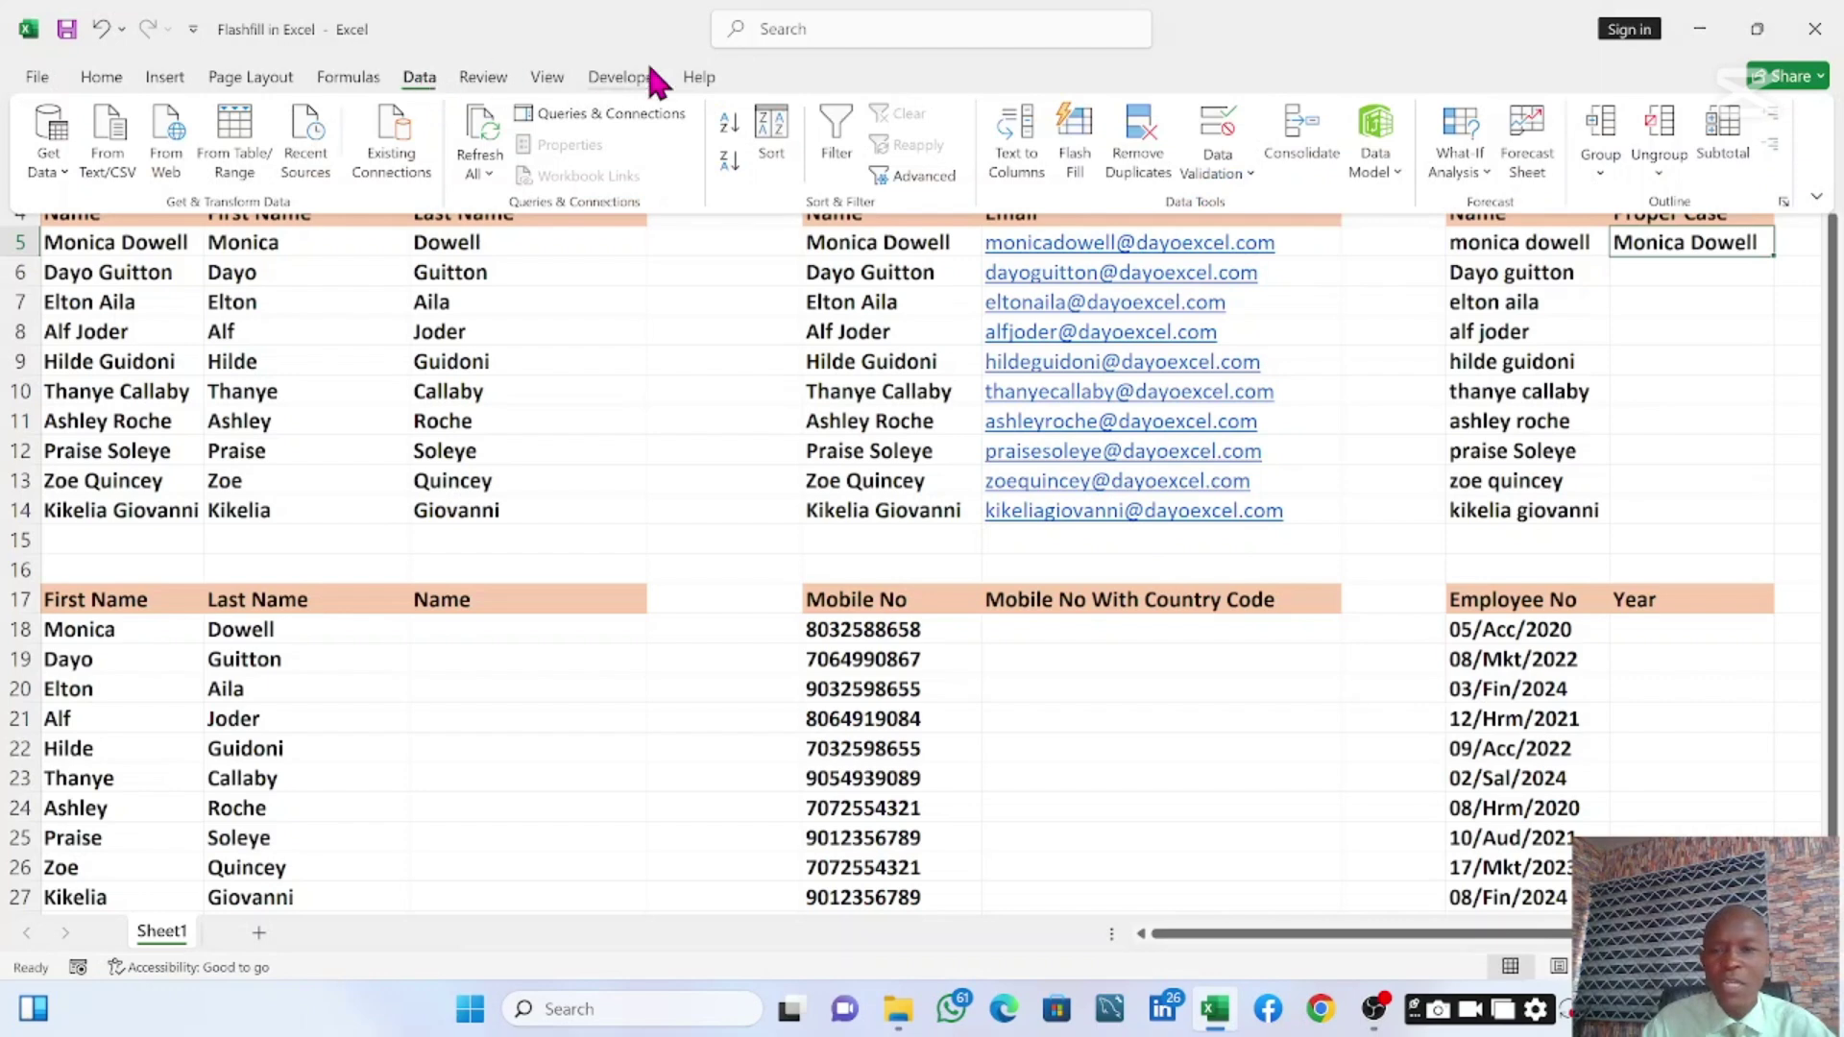
pyautogui.click(1073, 165)
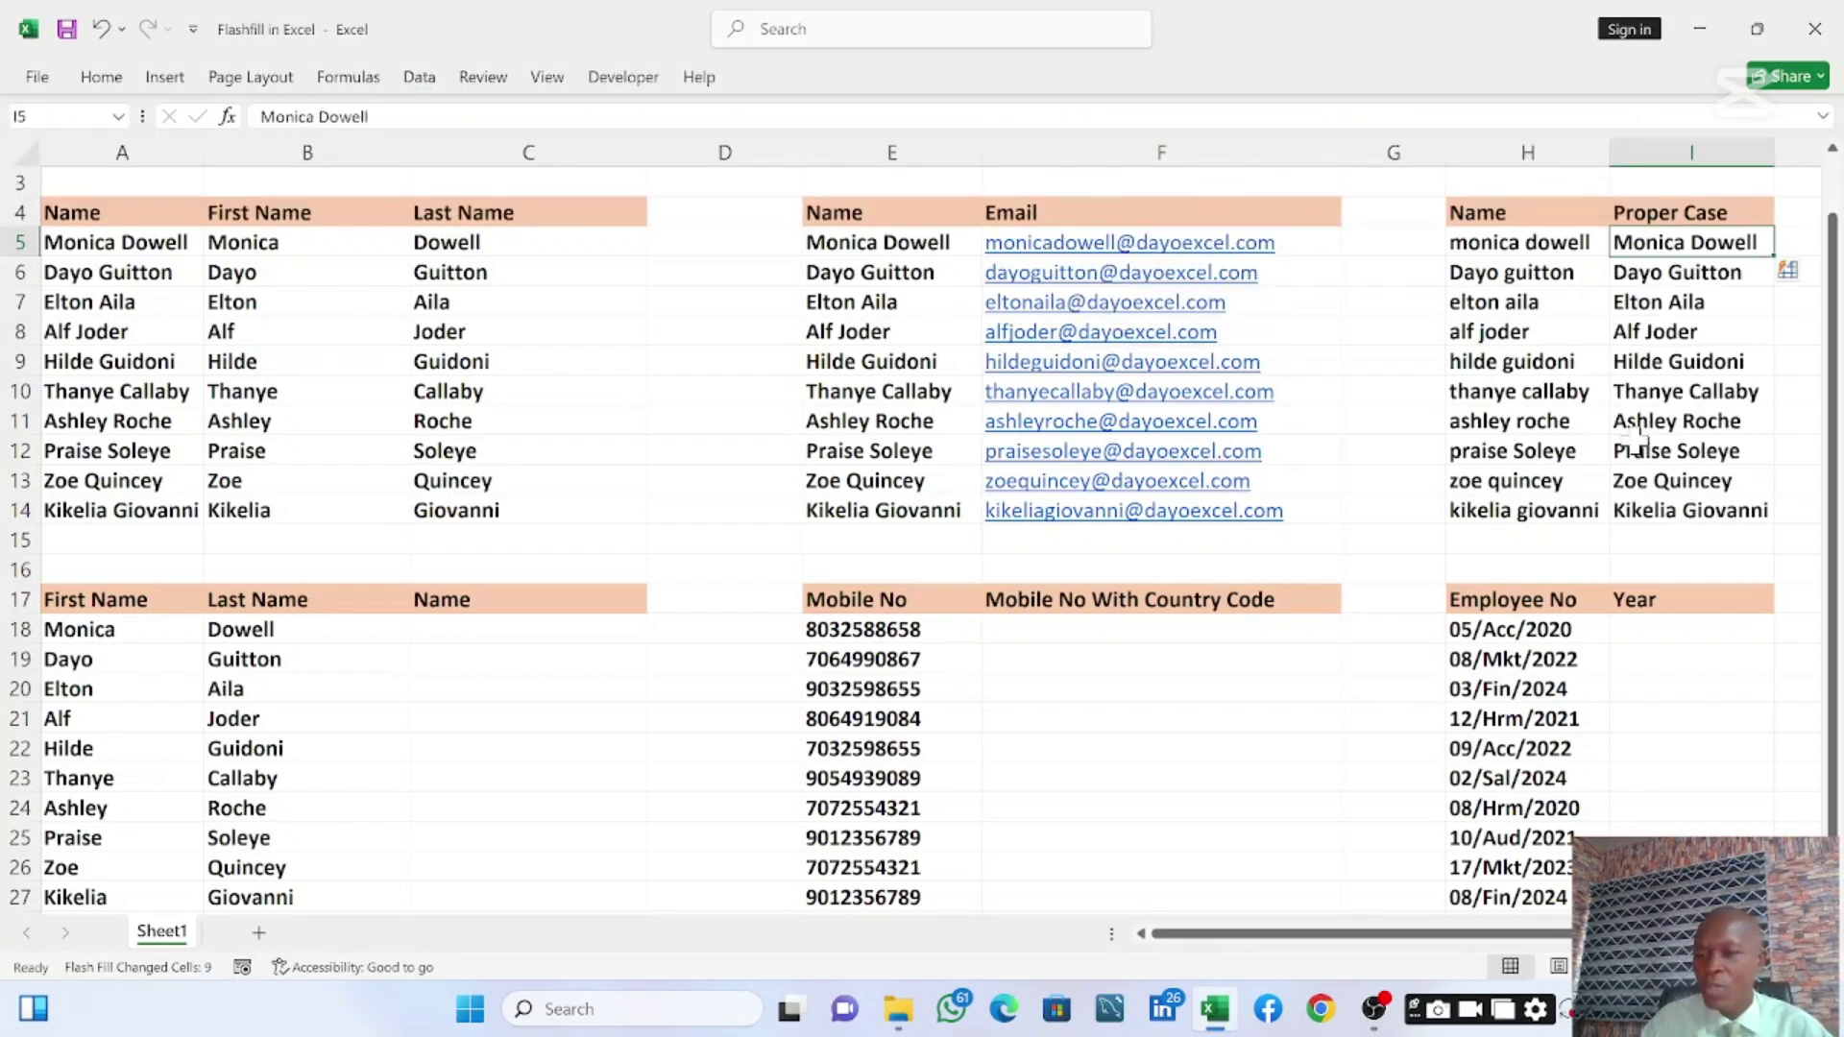
pyautogui.click(1695, 544)
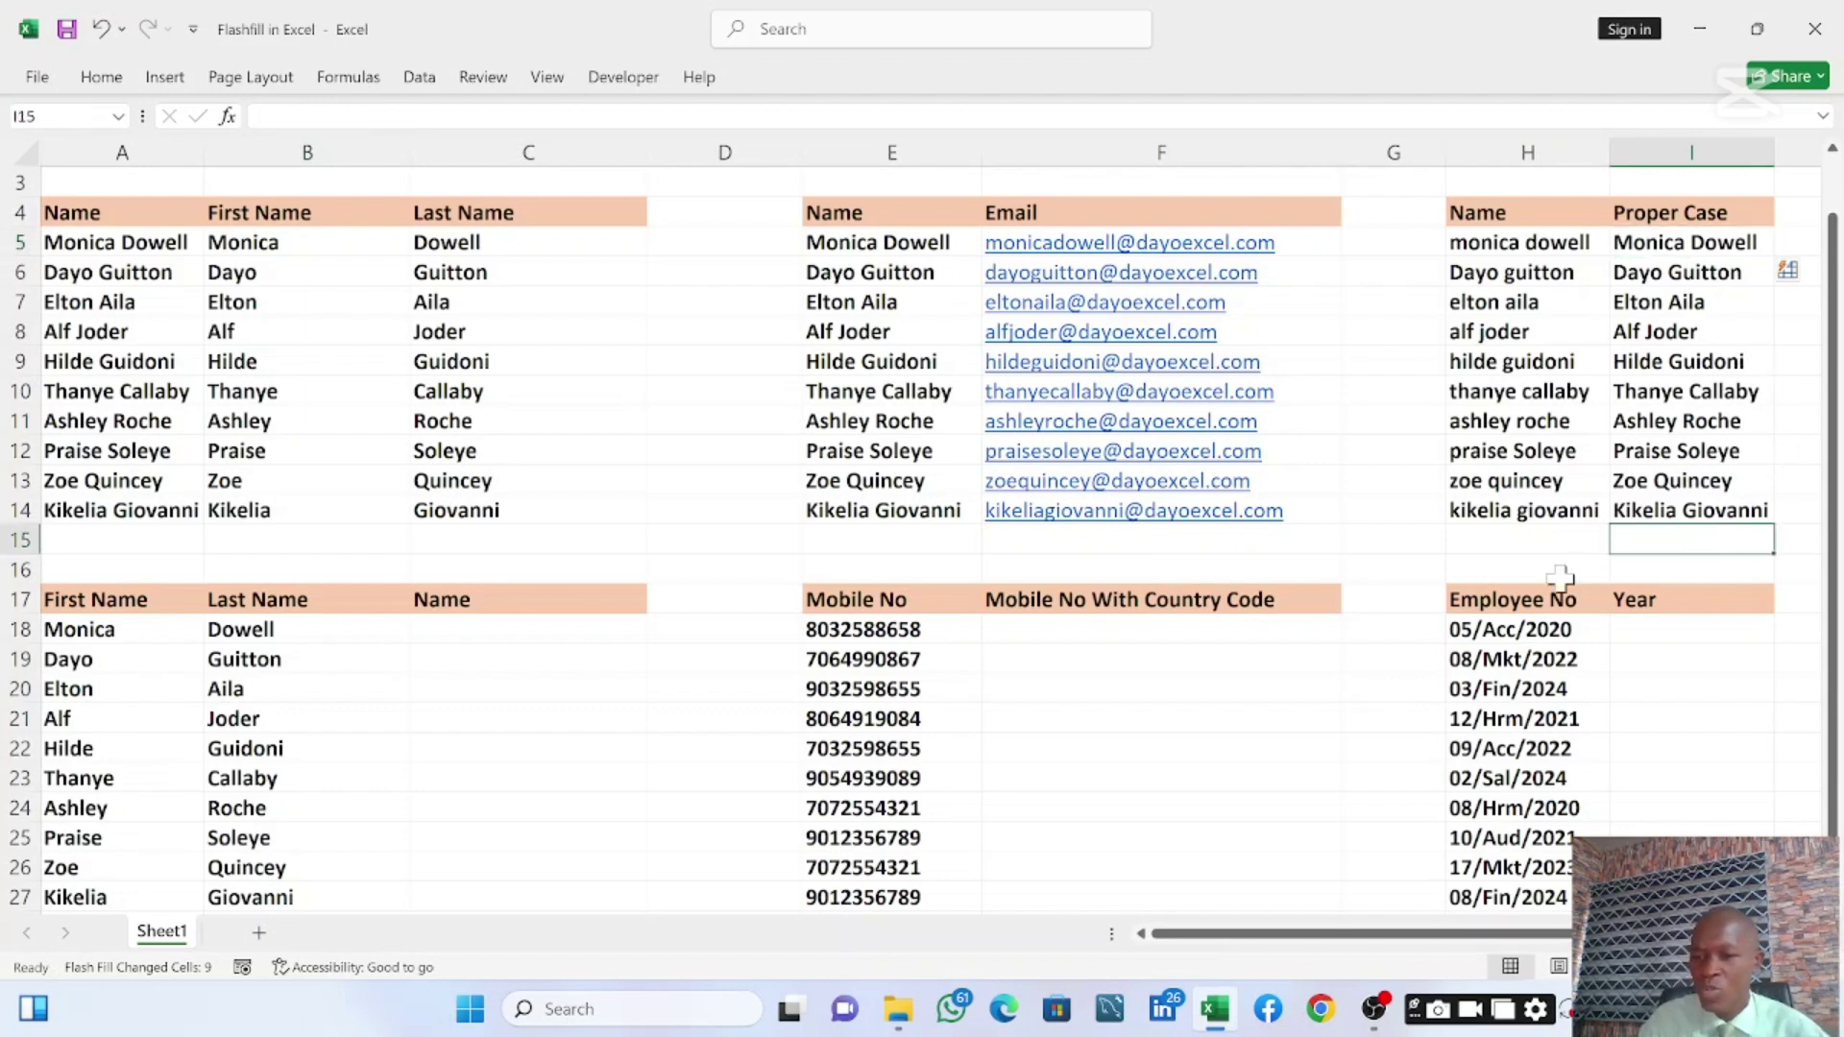
# Enter MD in L5 and Flash Fill the initials down to L14
pyautogui.moveTo(1424, 934); pyautogui.dragTo(1556, 927)
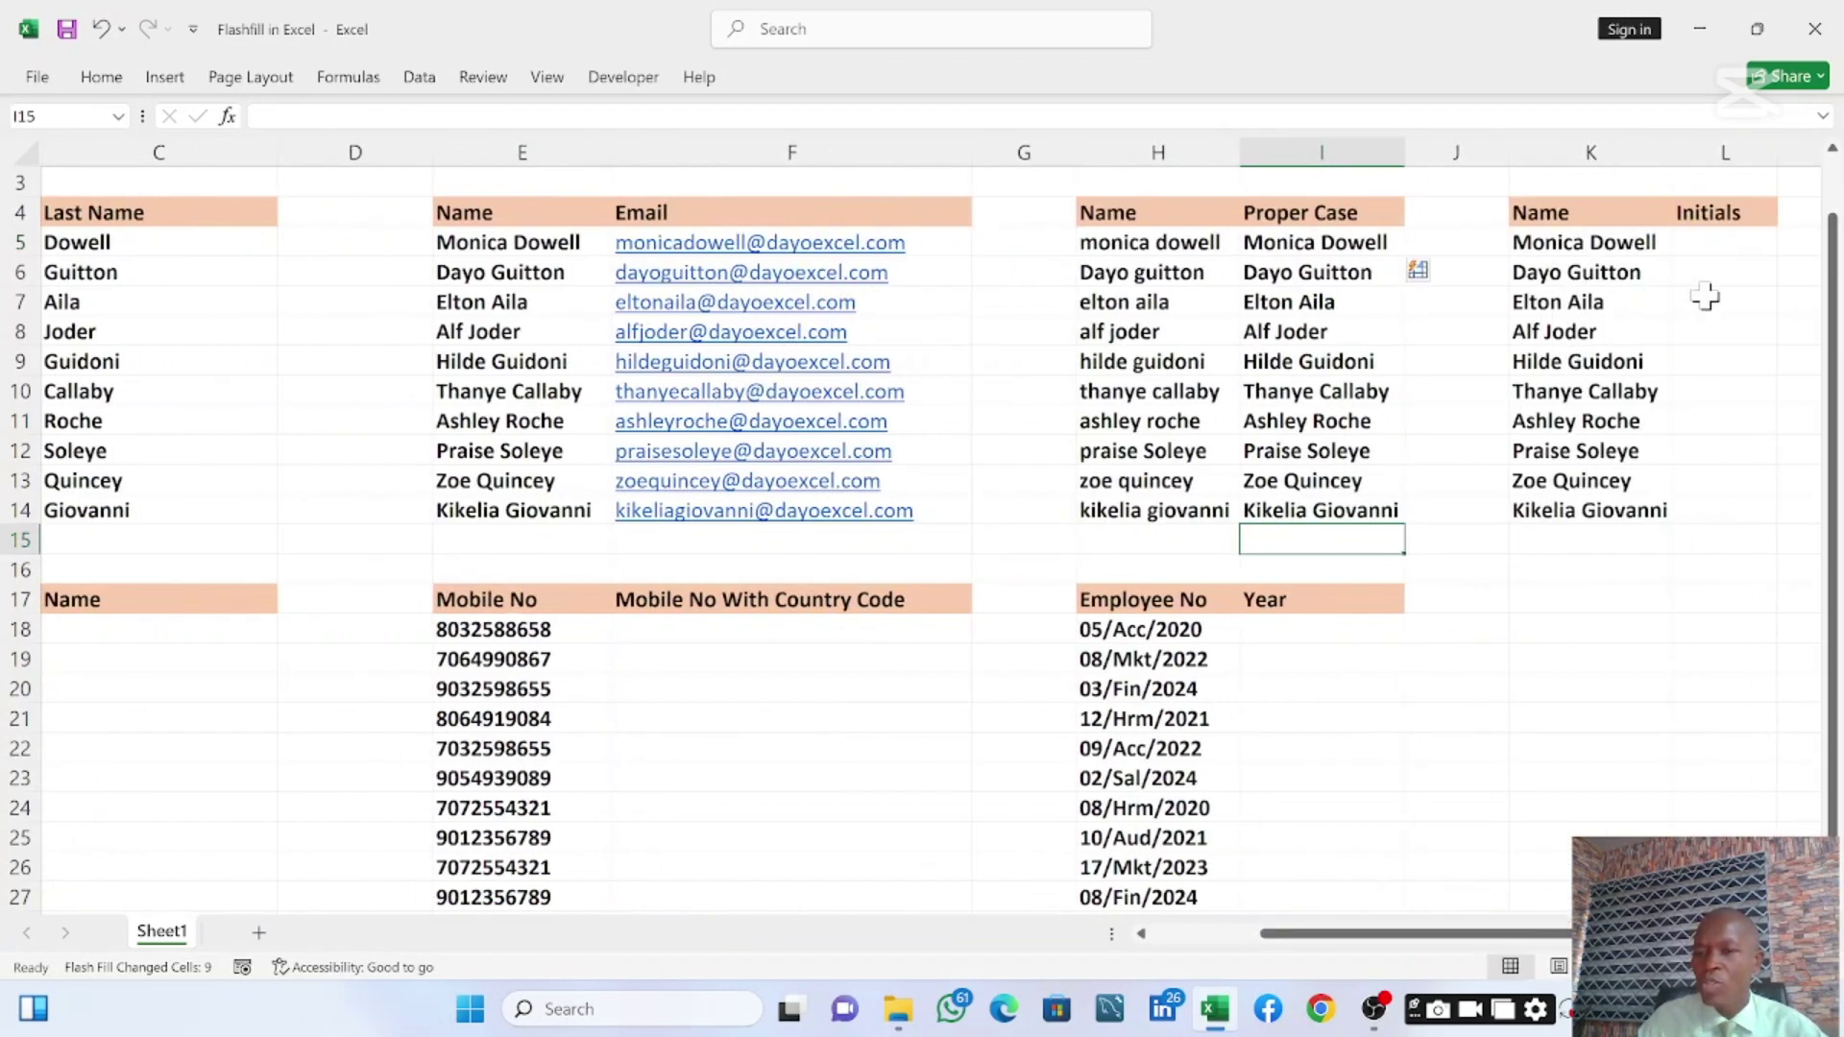
pyautogui.click(1723, 250)
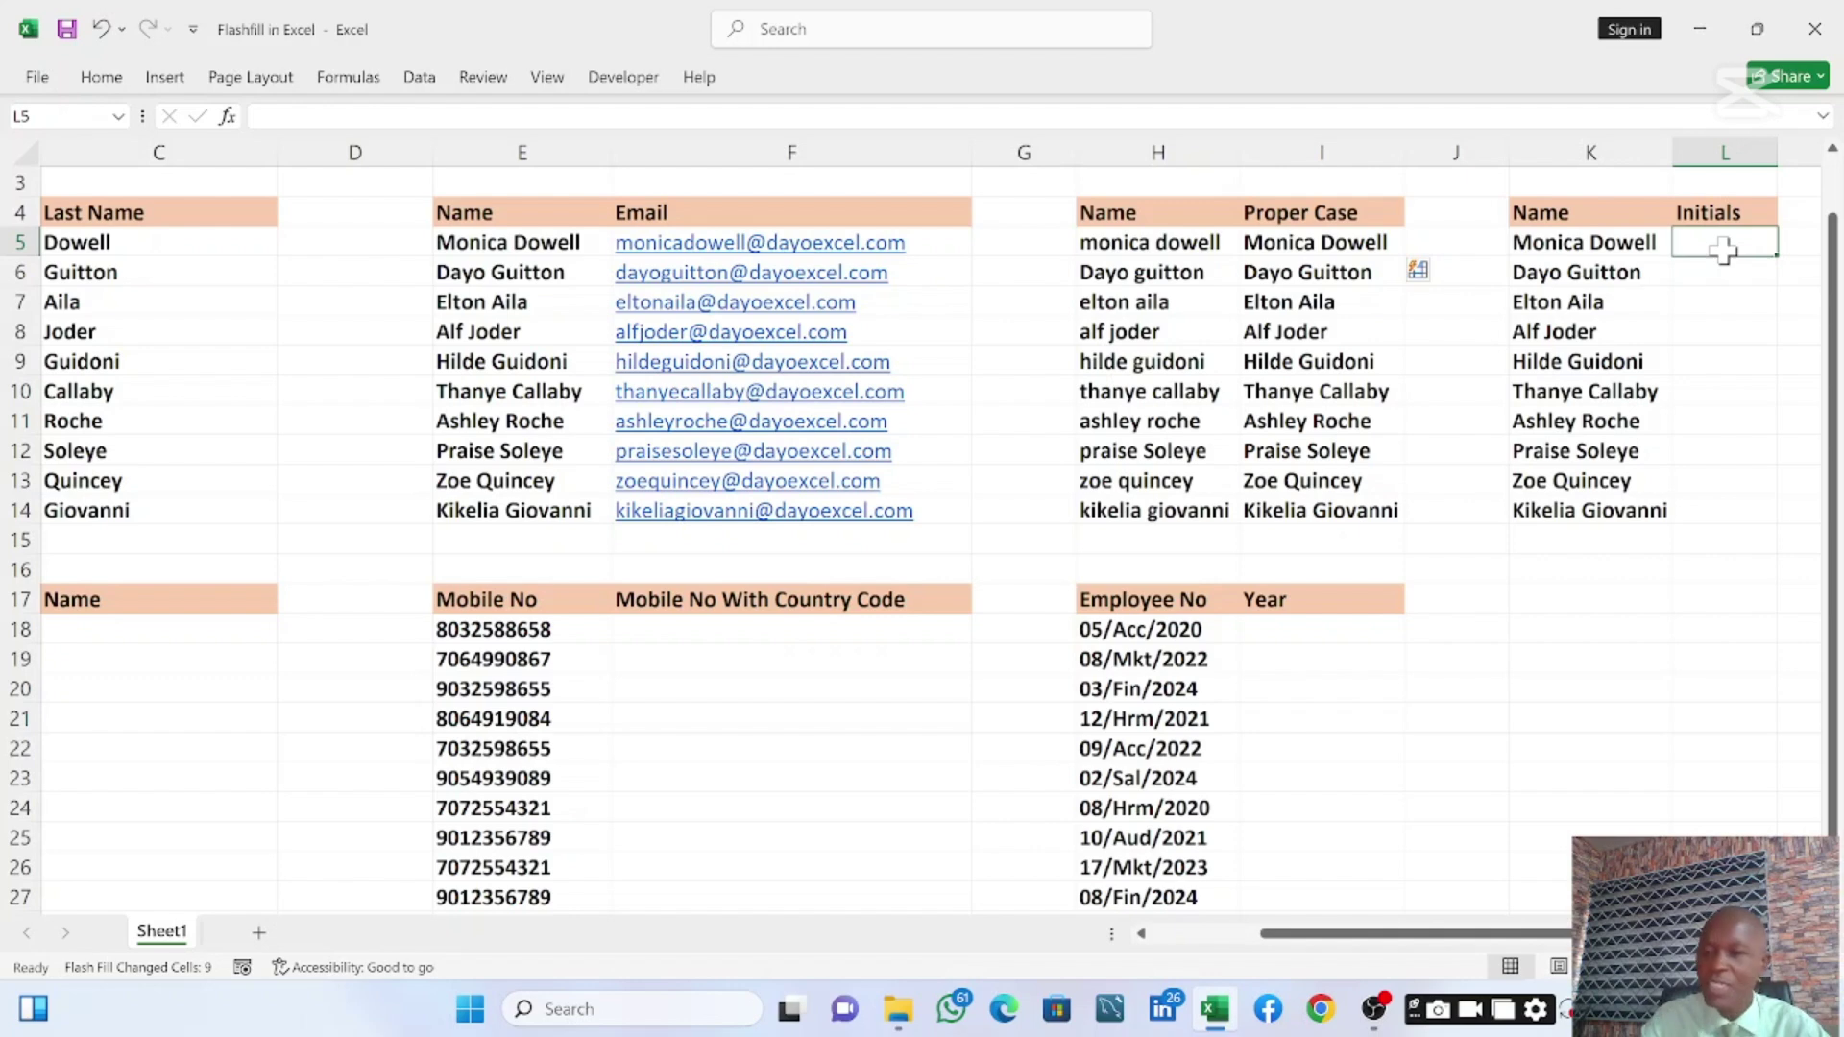
pyautogui.write('M')
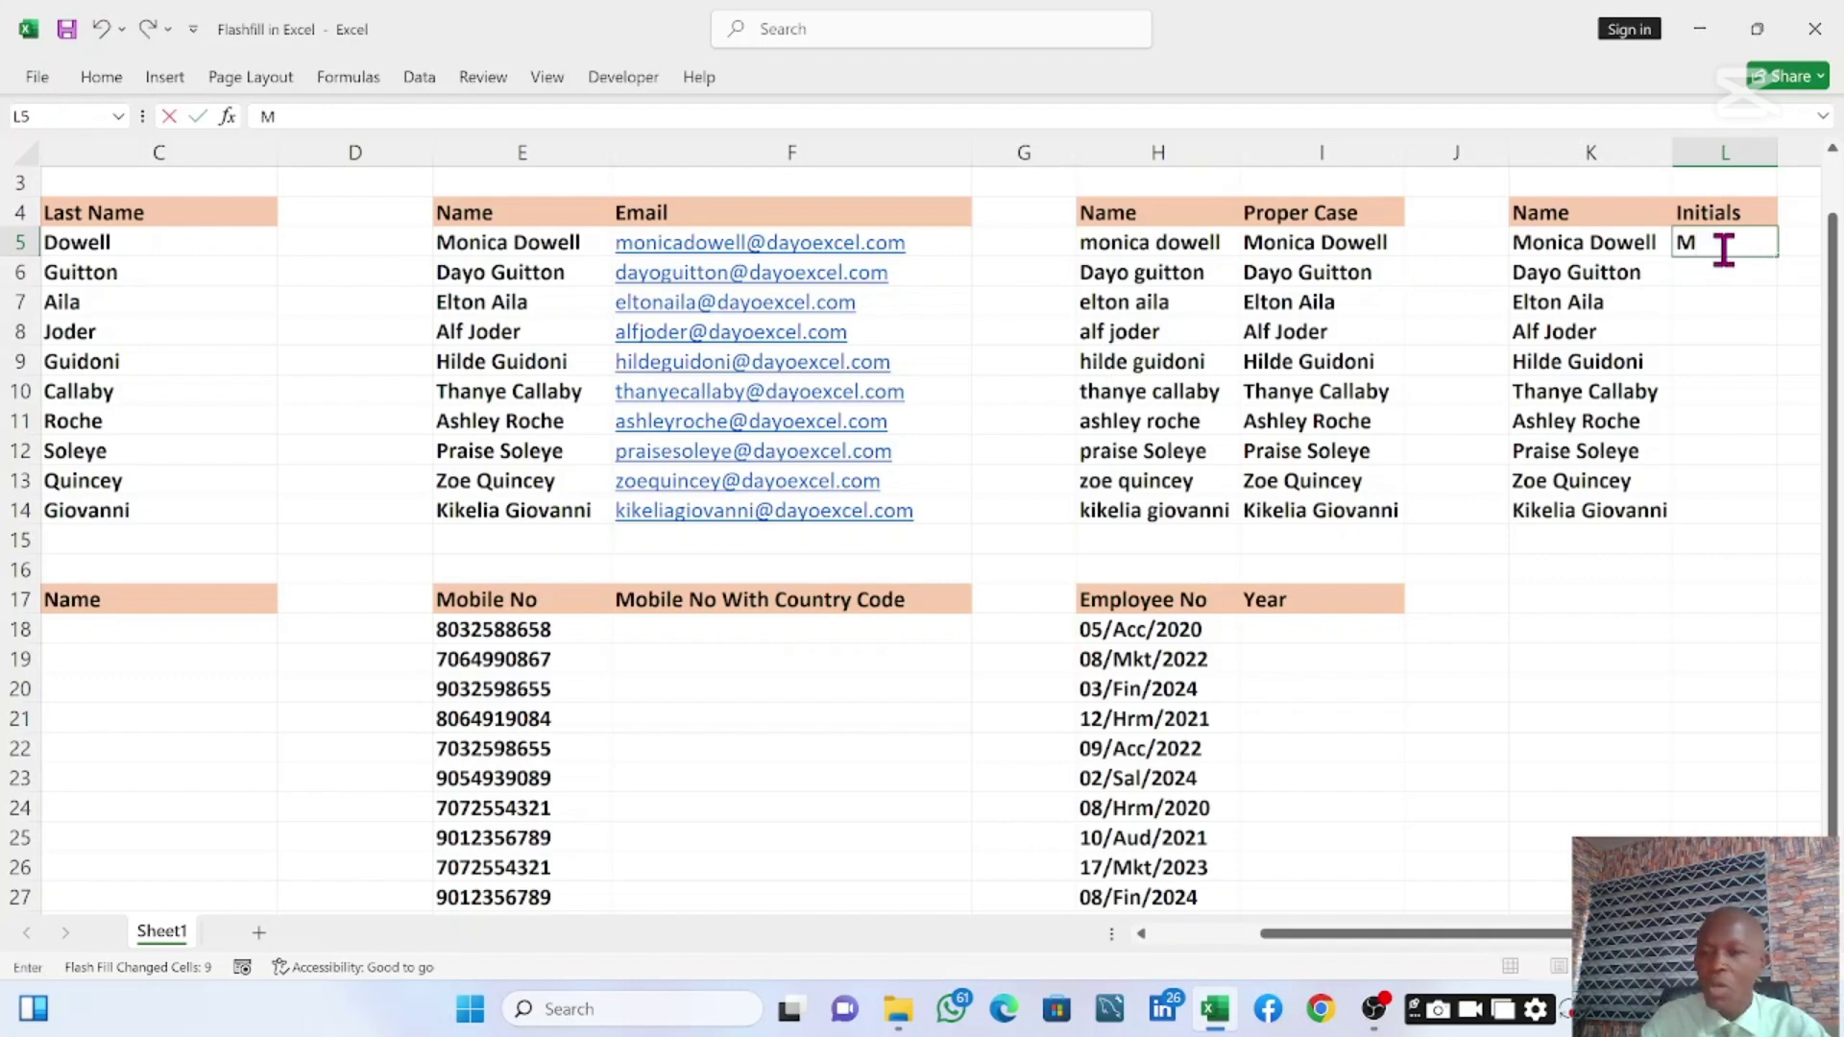
pyautogui.write('D')
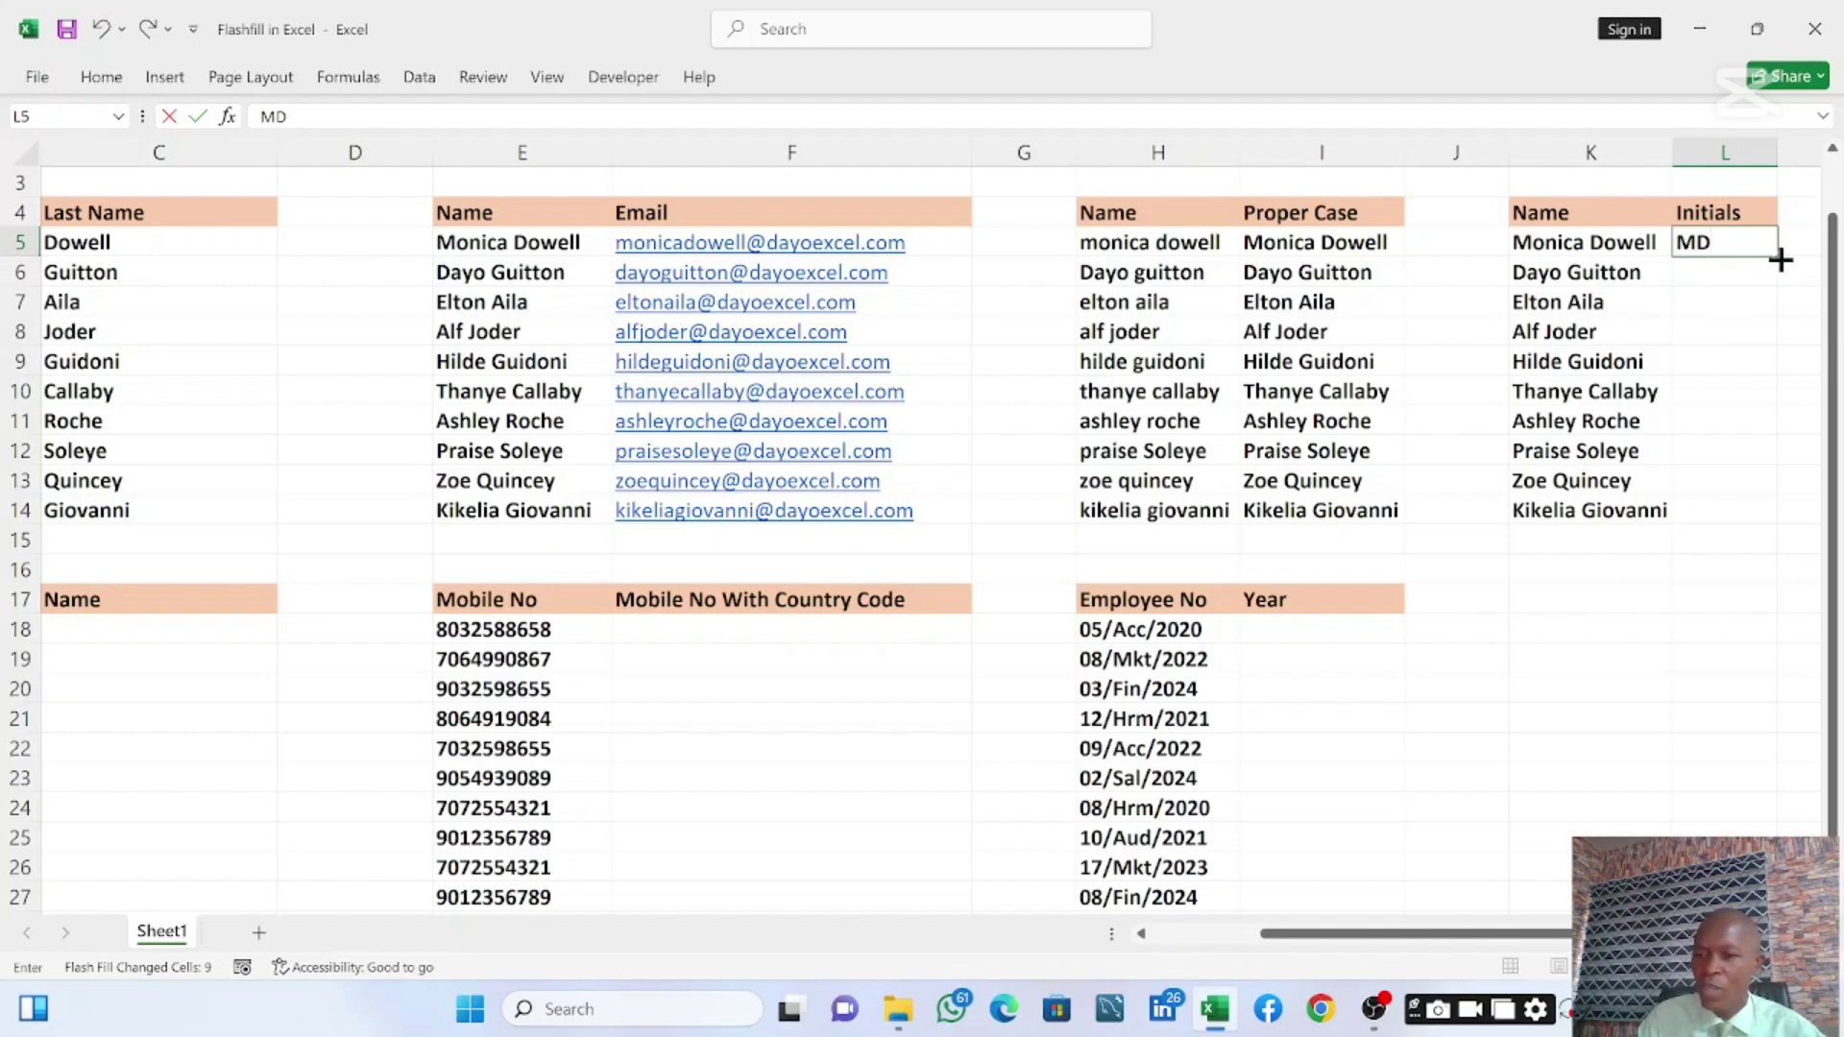
pyautogui.hotkey('ctrl', 'Return')
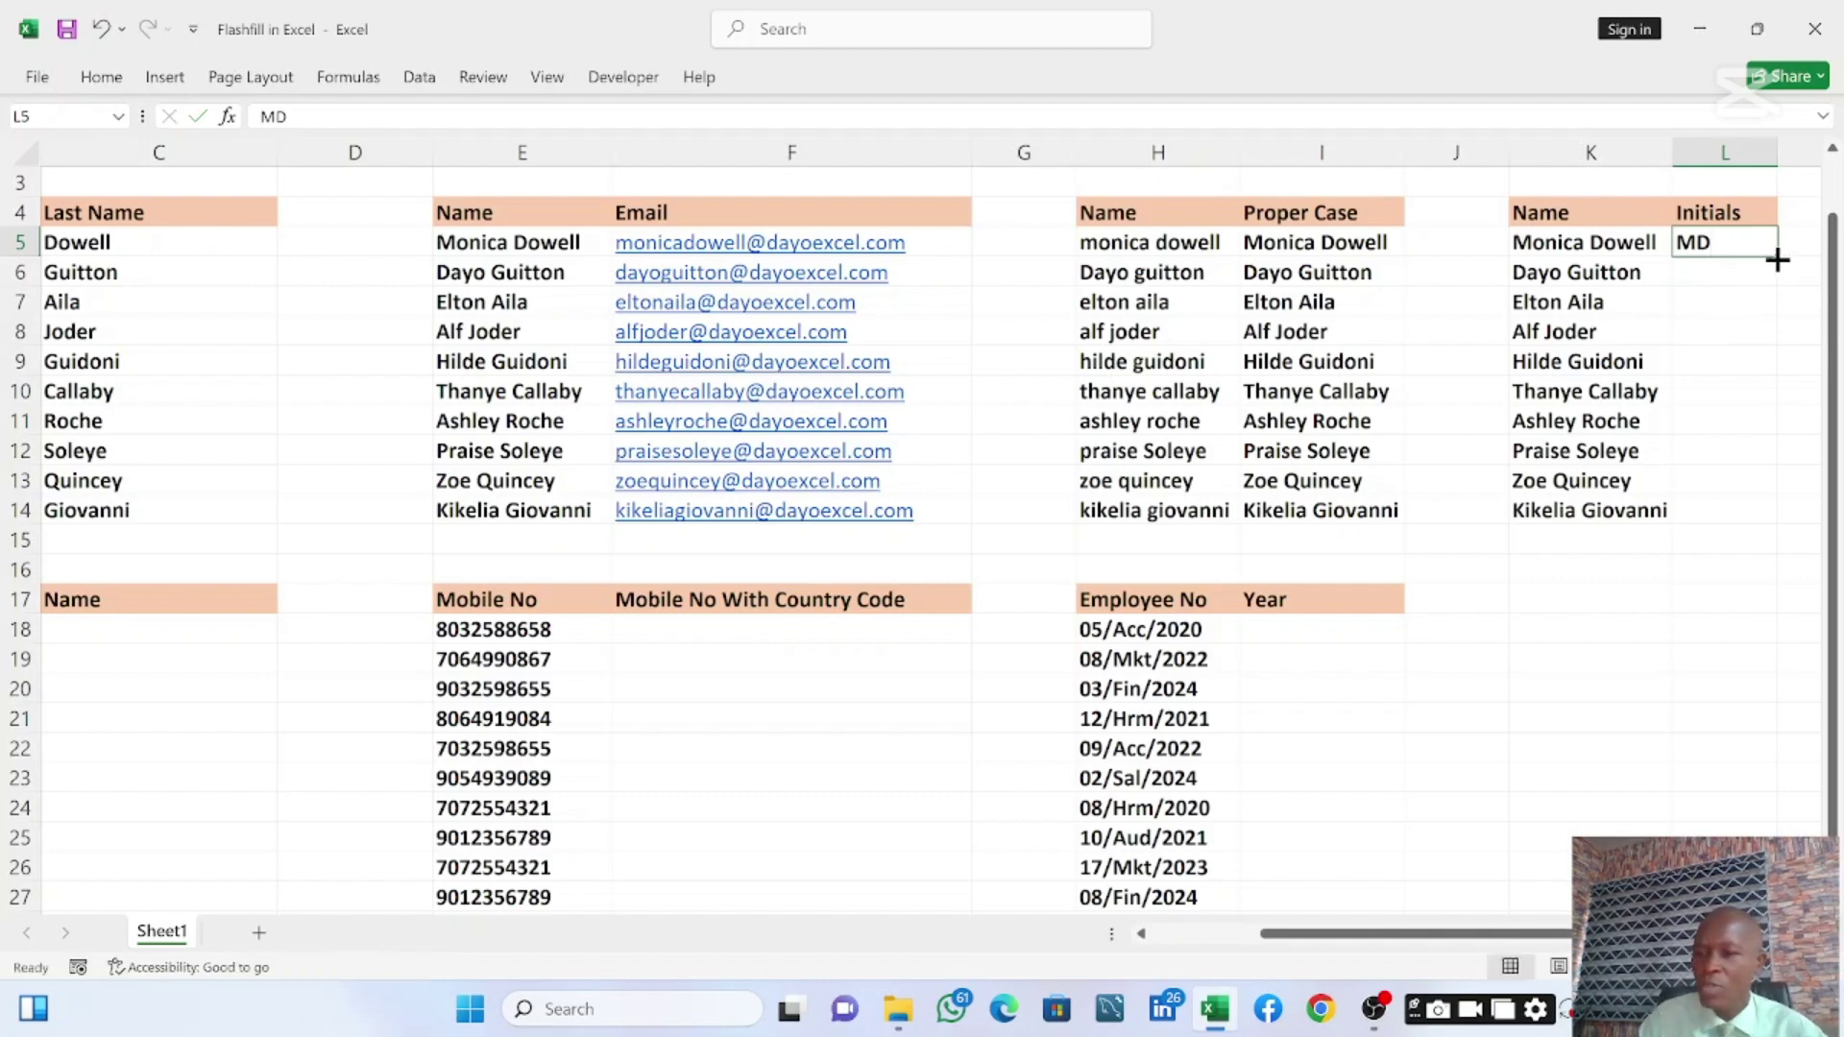
pyautogui.doubleClick(1776, 260)
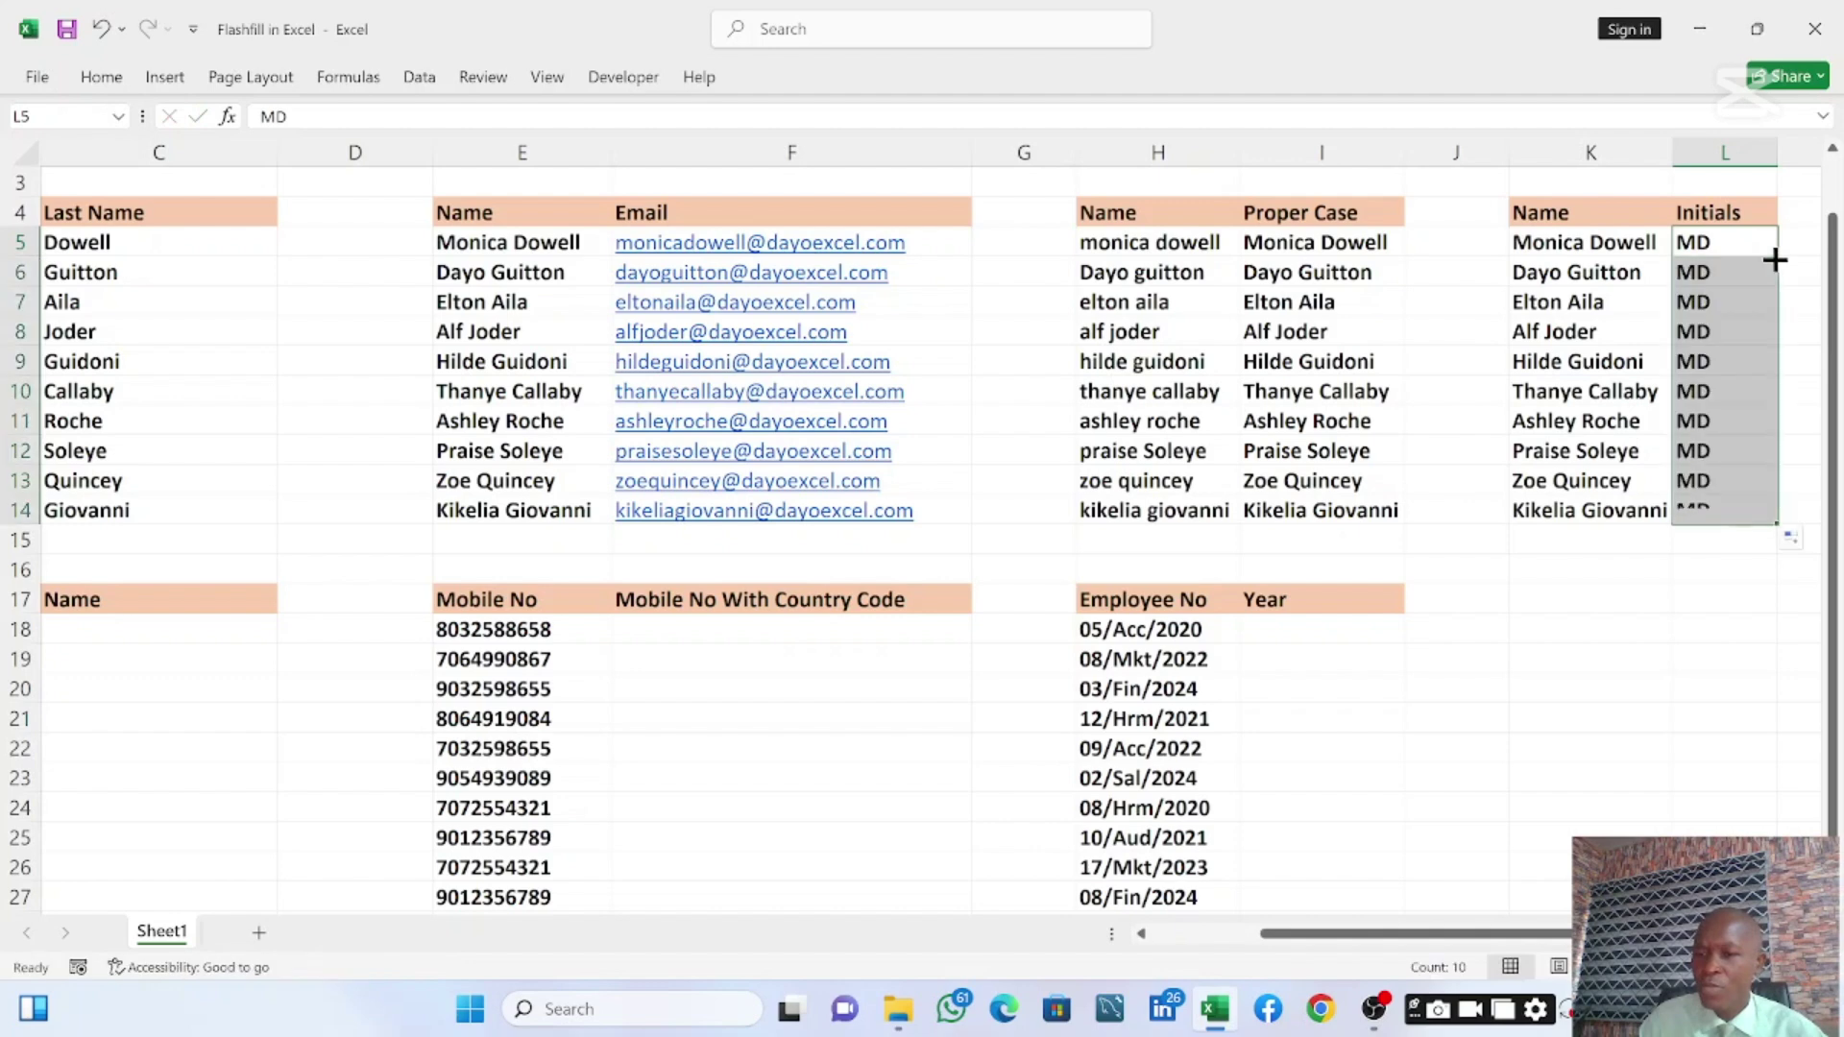
pyautogui.click(1811, 544)
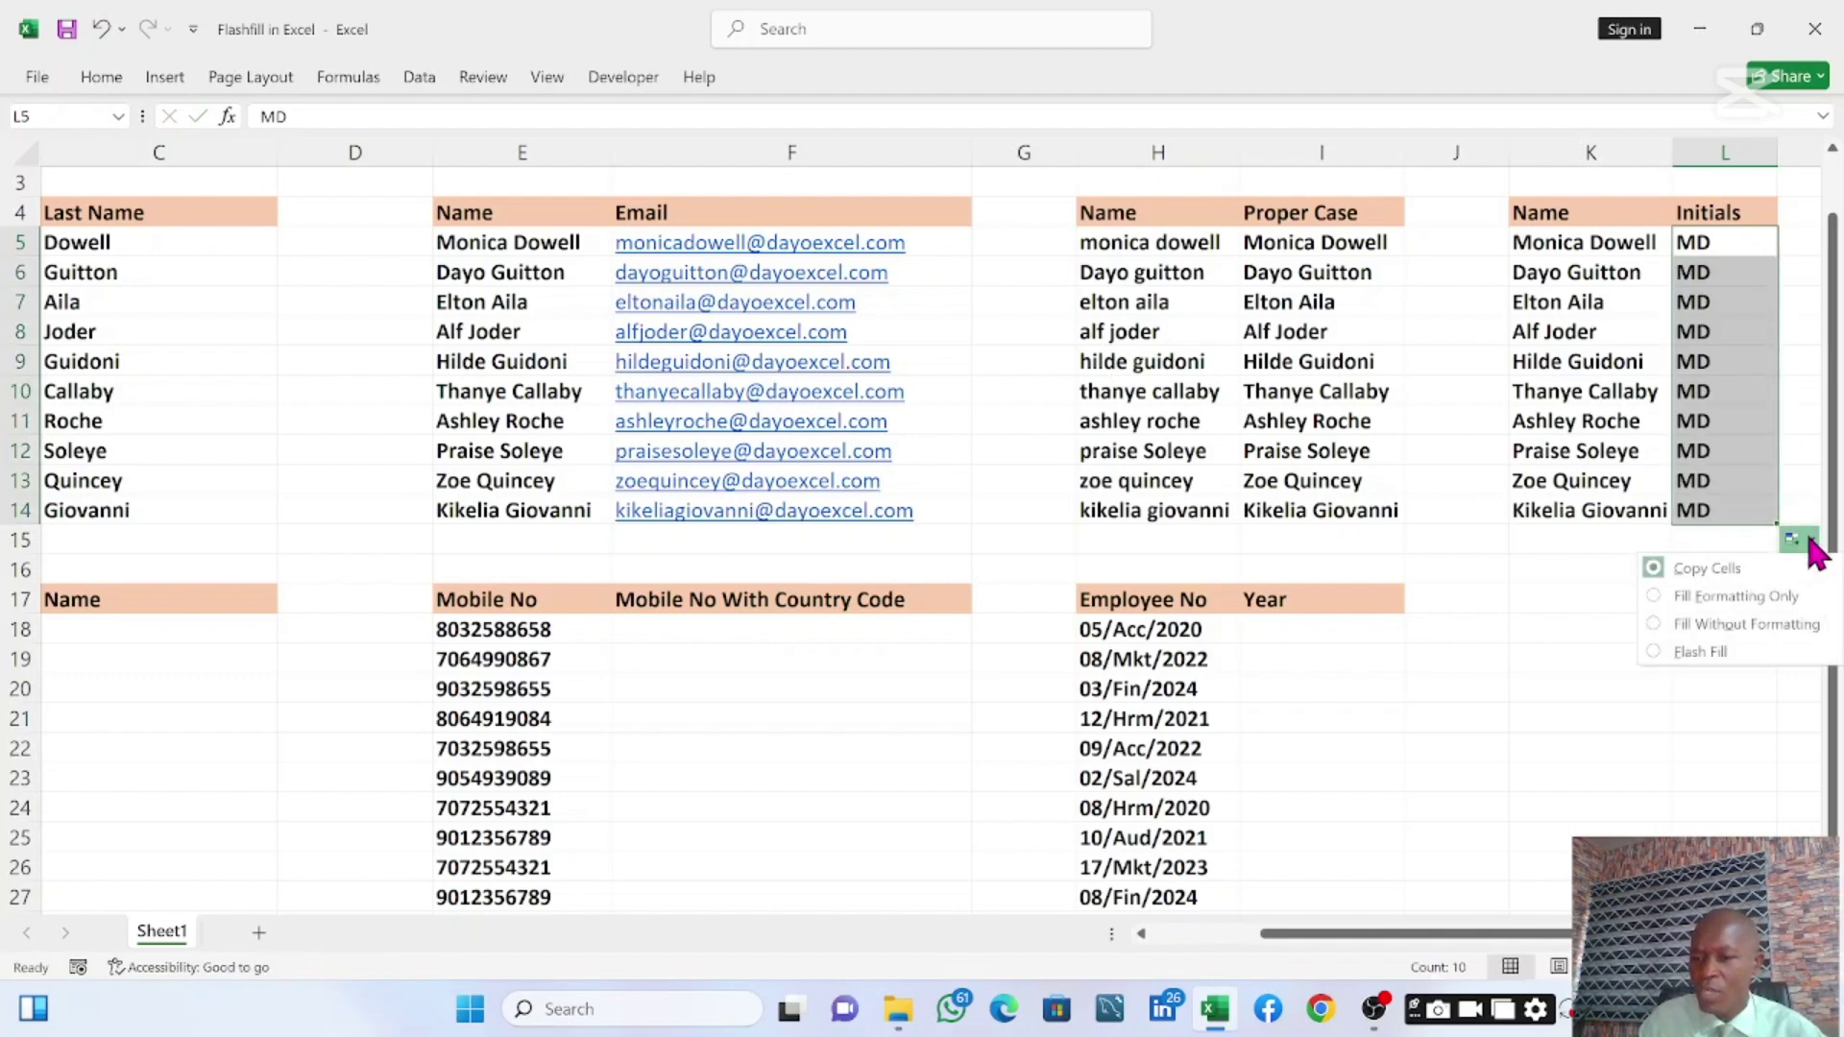
pyautogui.click(1719, 645)
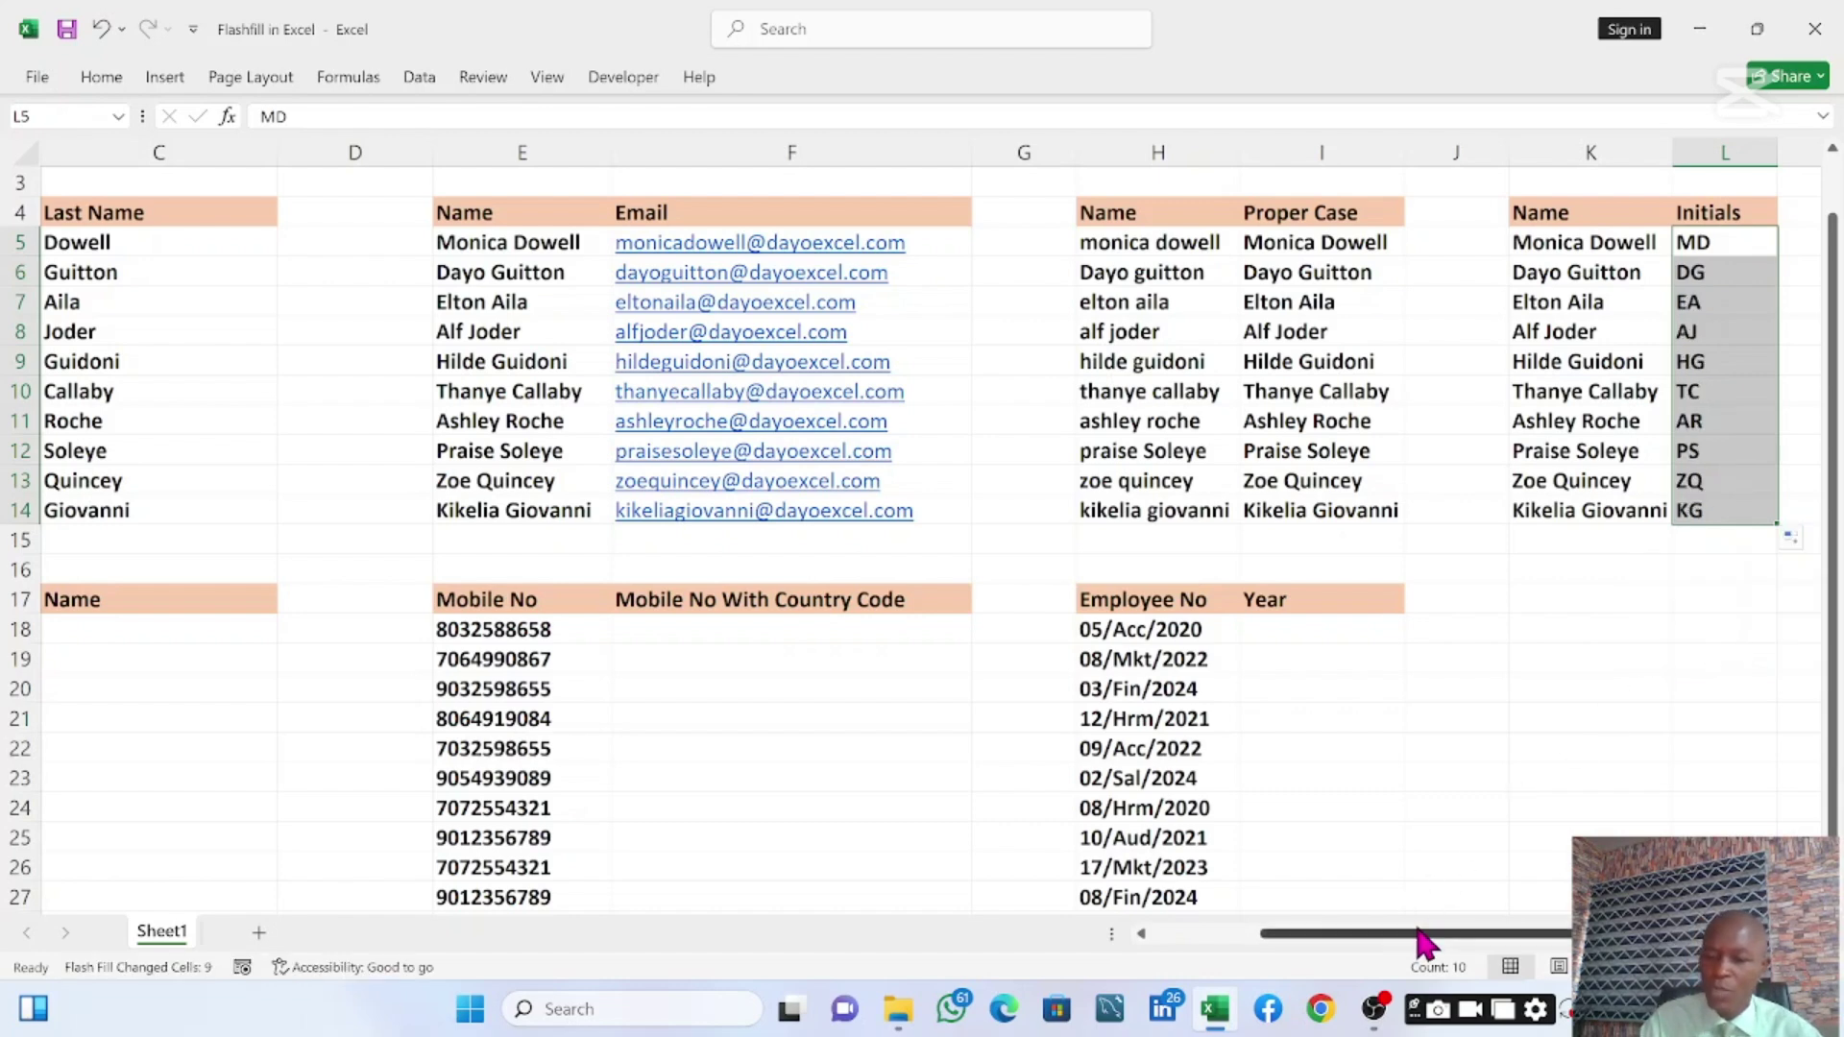
pyautogui.moveTo(1421, 934); pyautogui.dragTo(1222, 933)
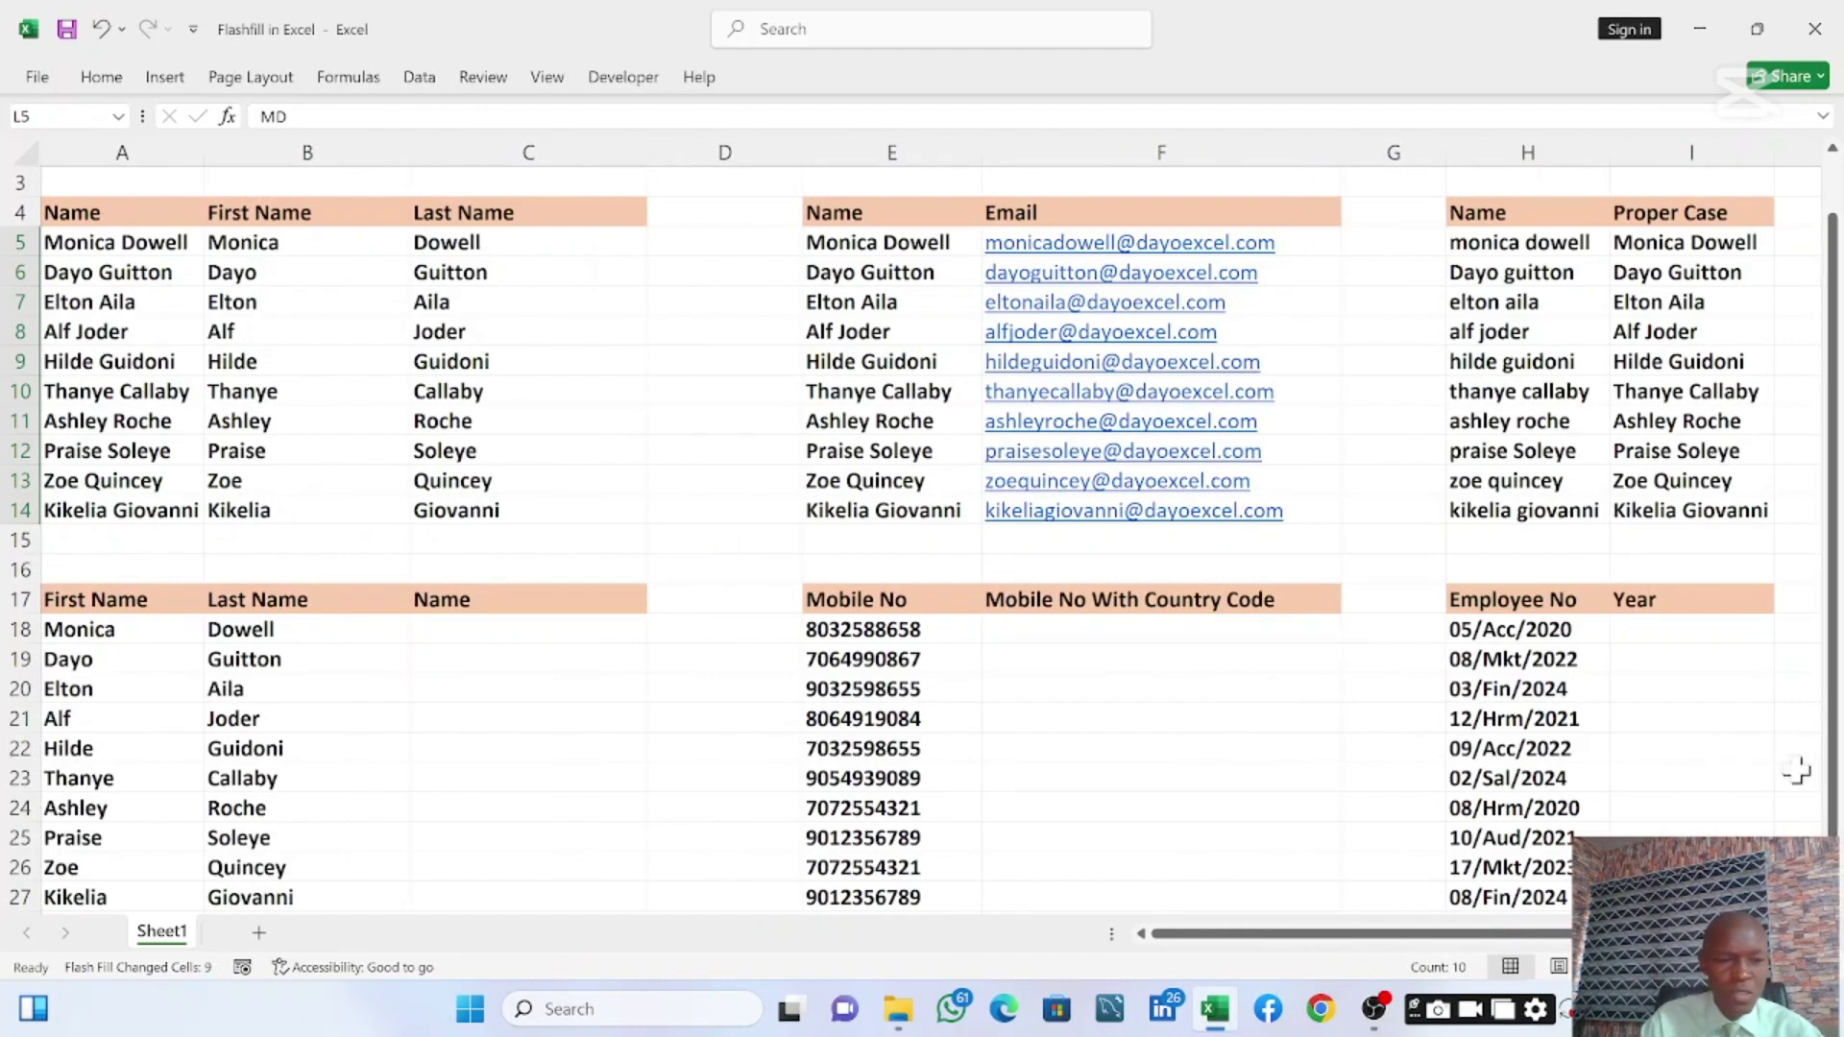
pyautogui.click(425, 634)
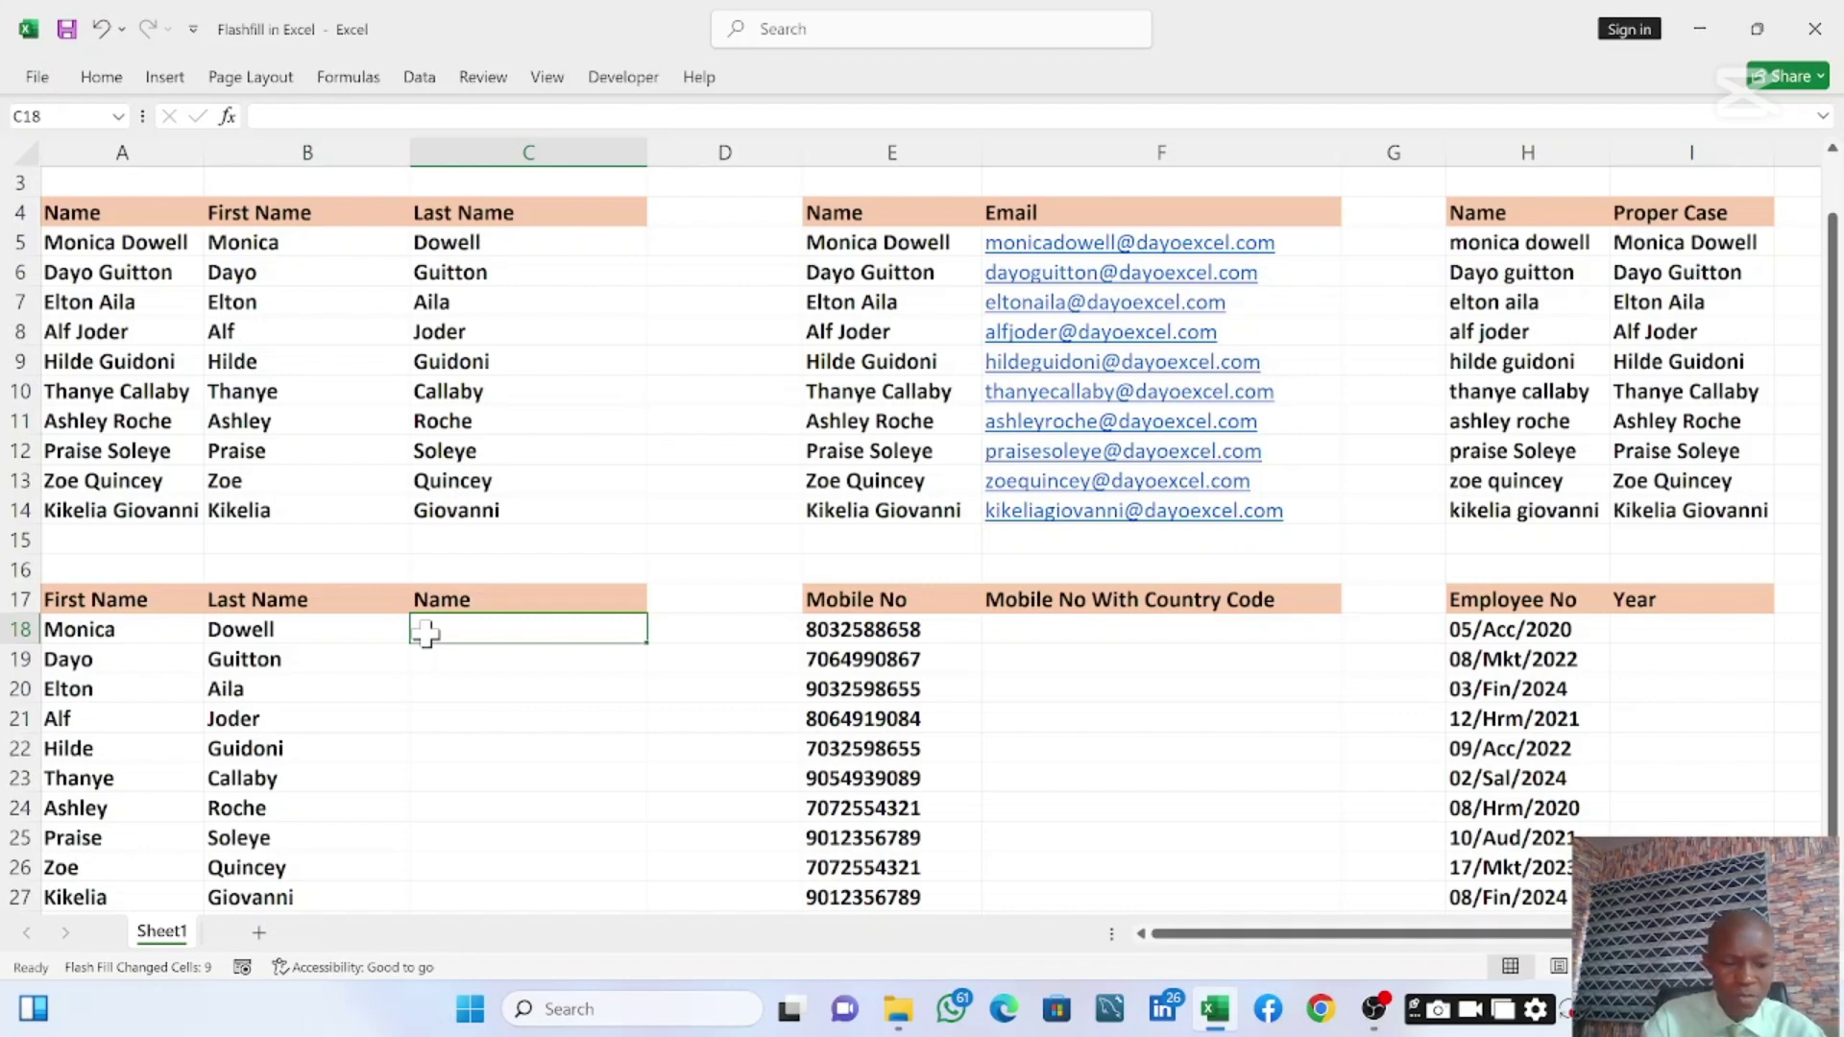
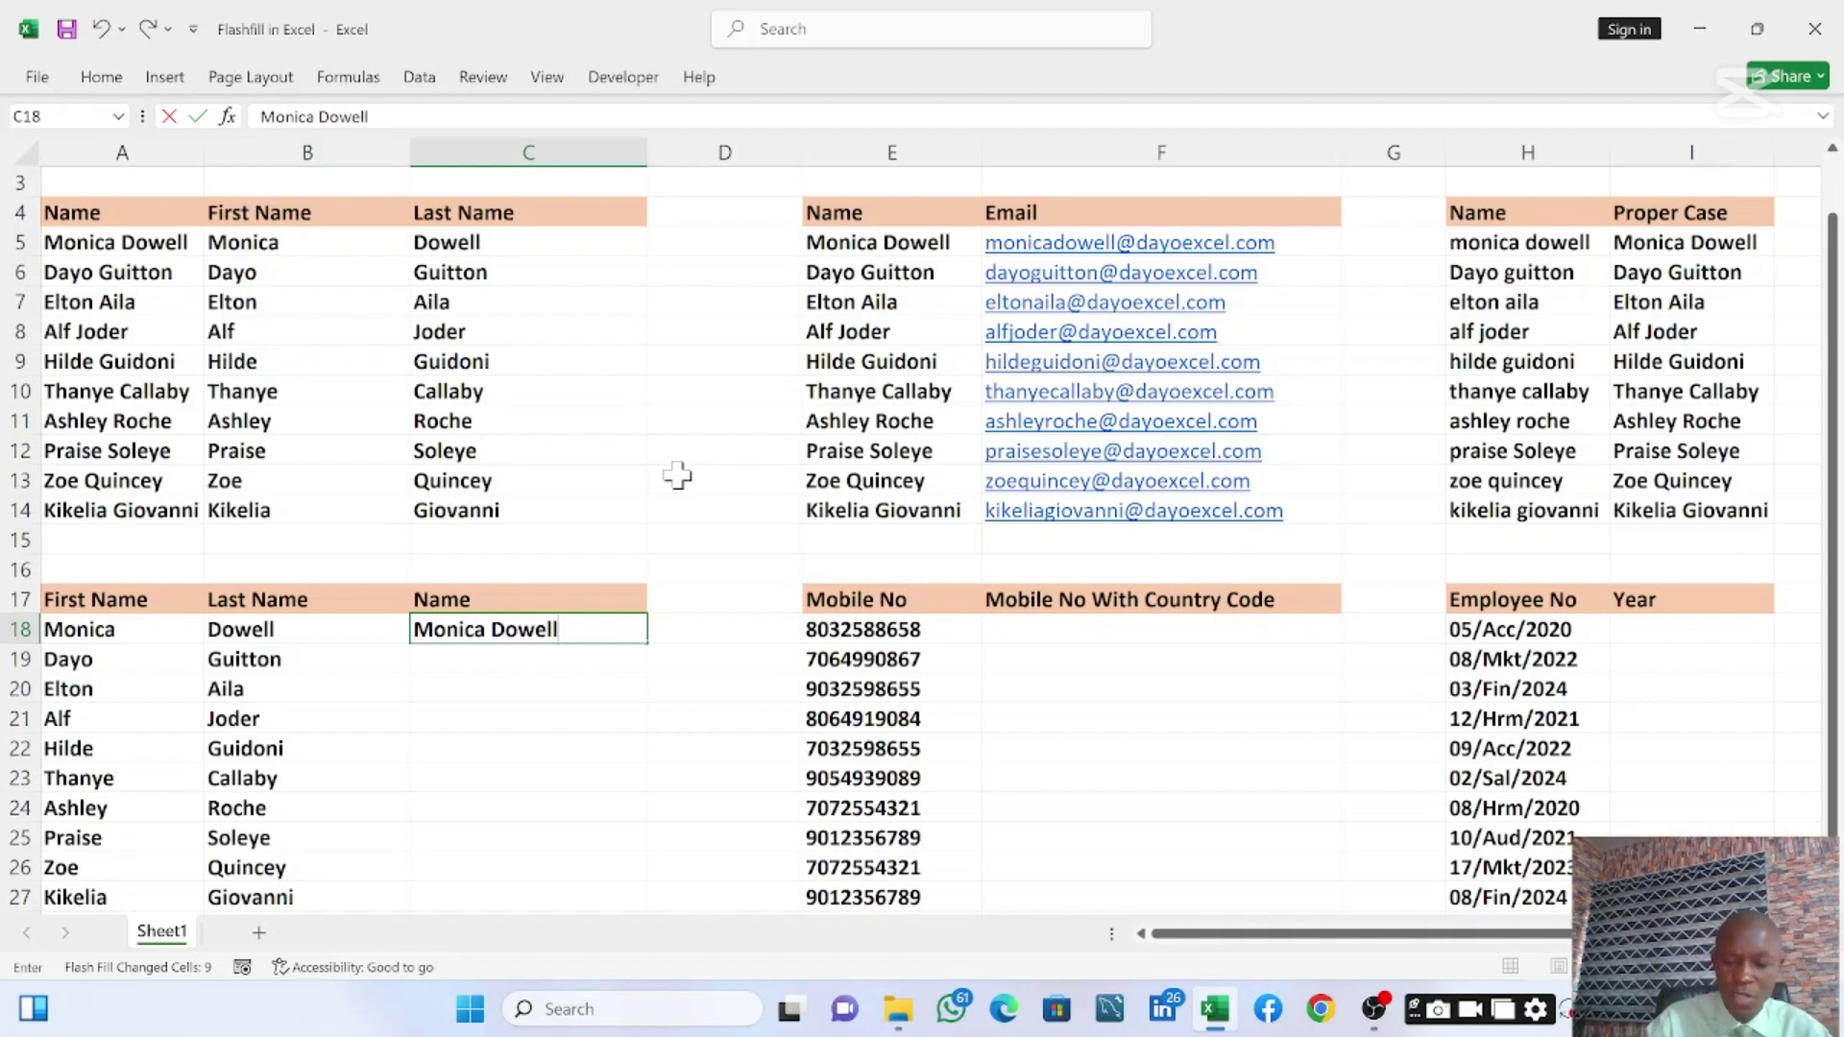
pyautogui.hotkey('ctrl', 'Return')
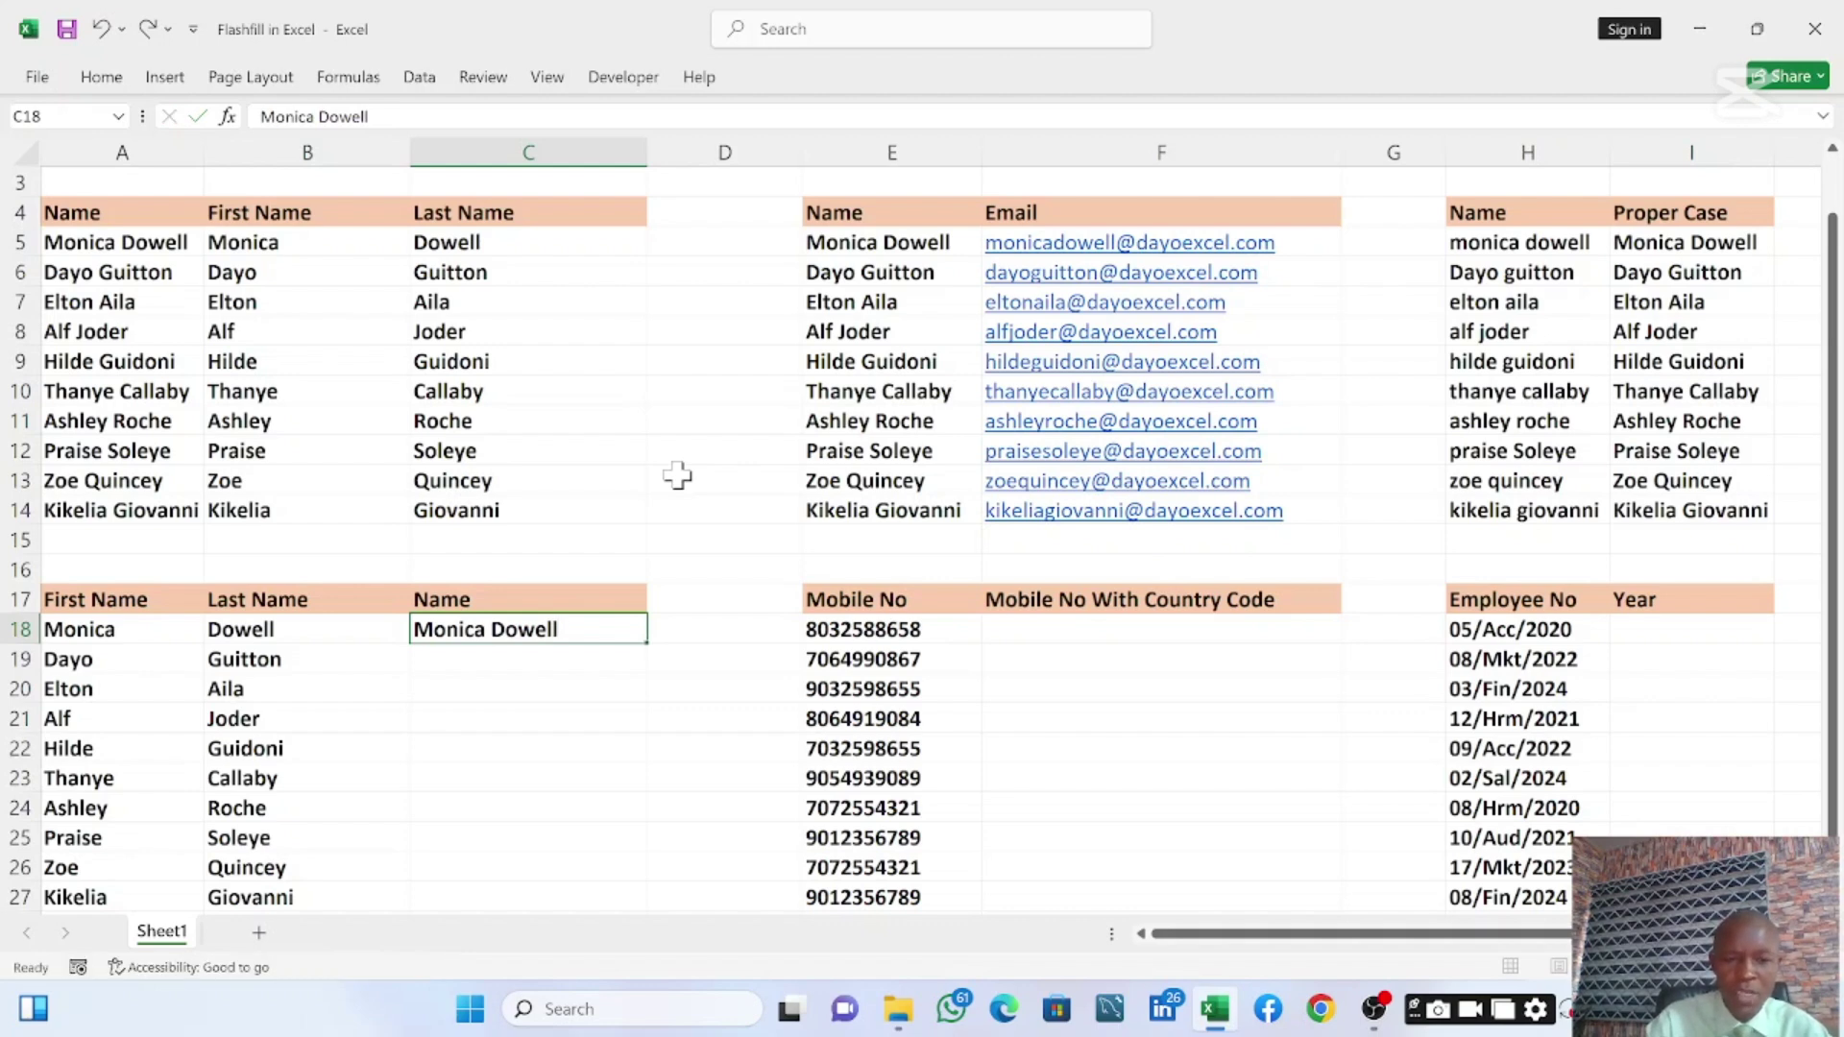
pyautogui.hotkey('ctrl', 'e')
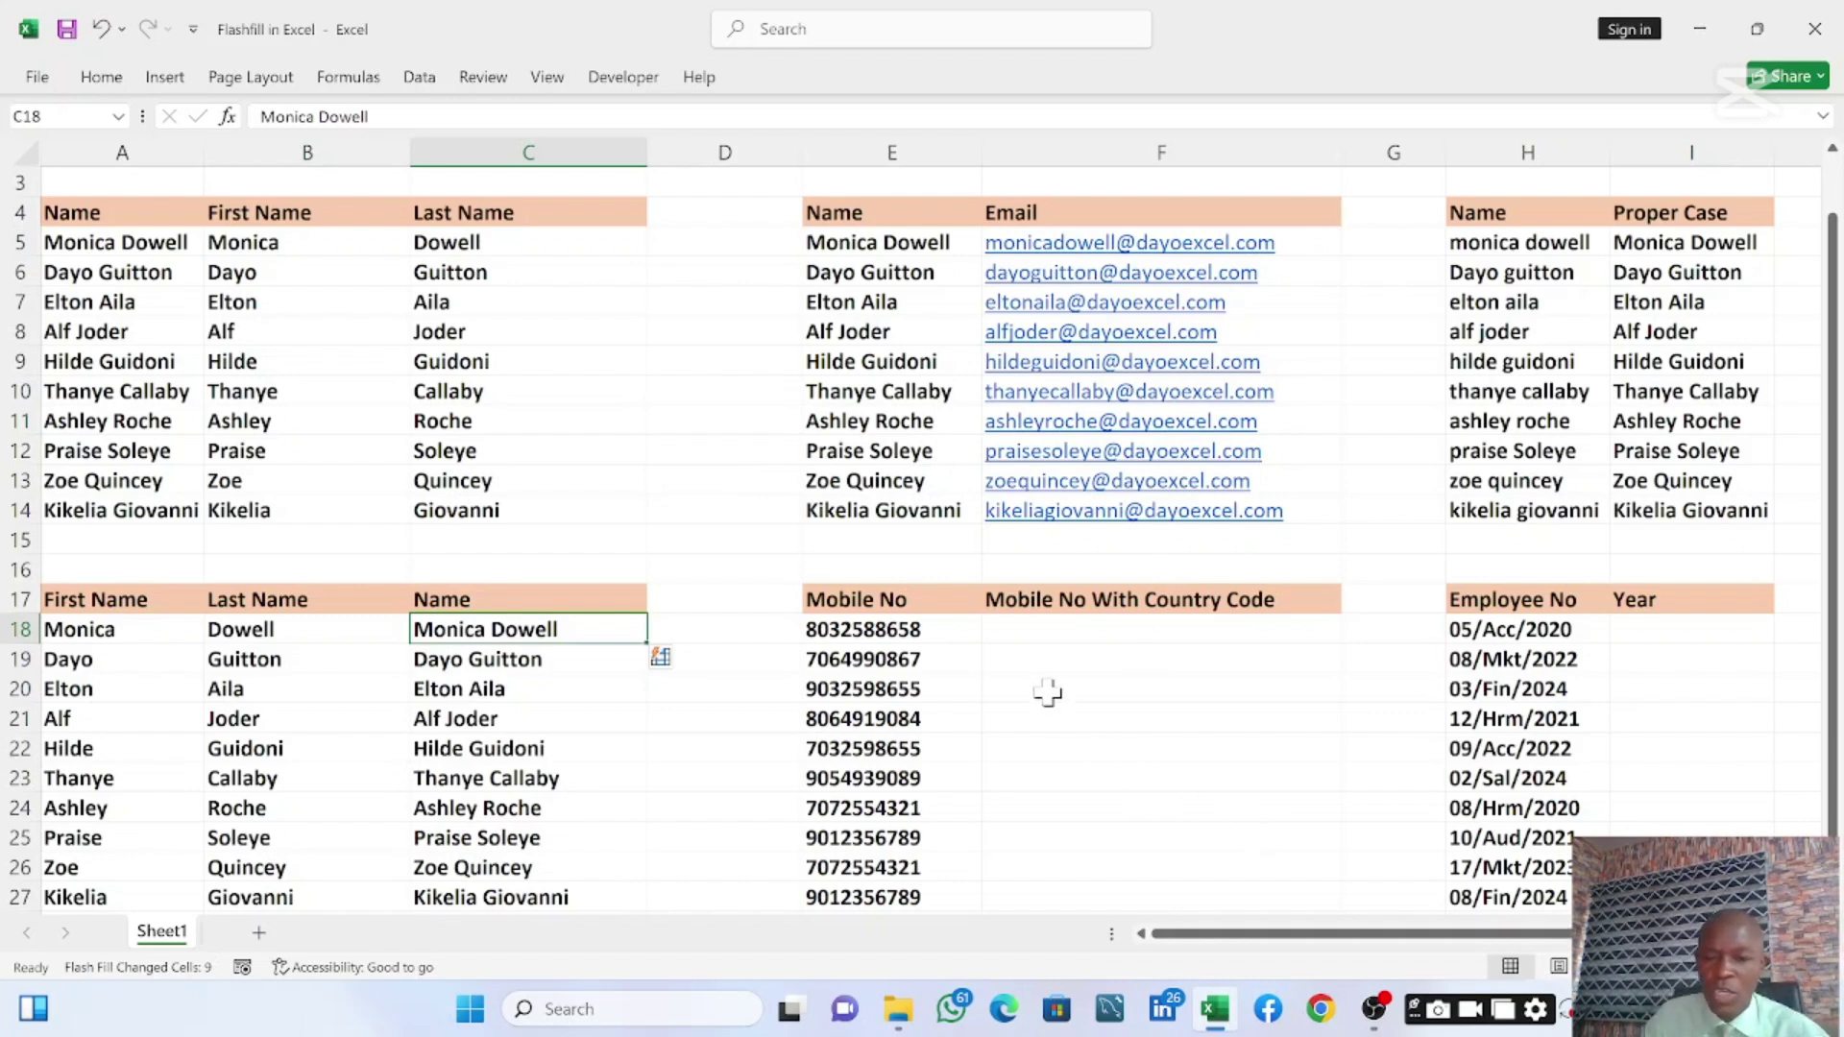
pyautogui.click(862, 638)
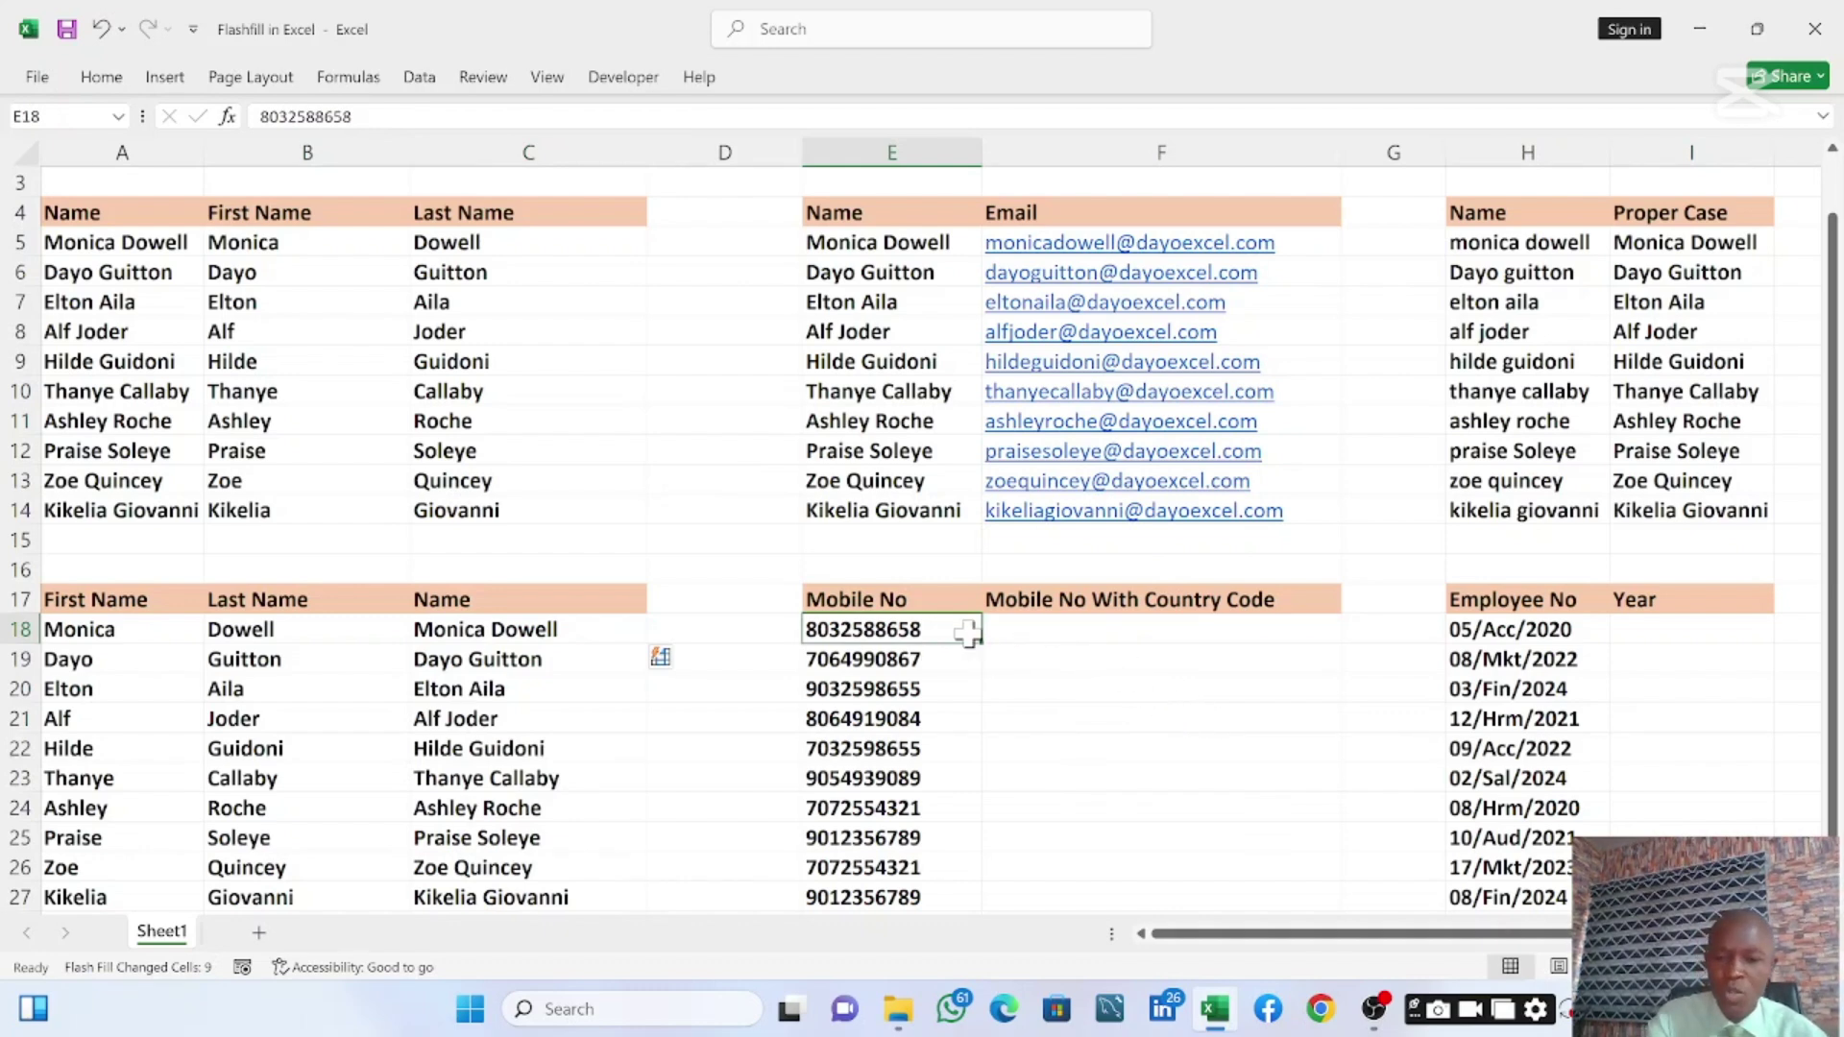
# Put E18's number with a 234 prefix in F18, then Flash Fill F19:F27
pyautogui.hotkey('ctrl', 'c')
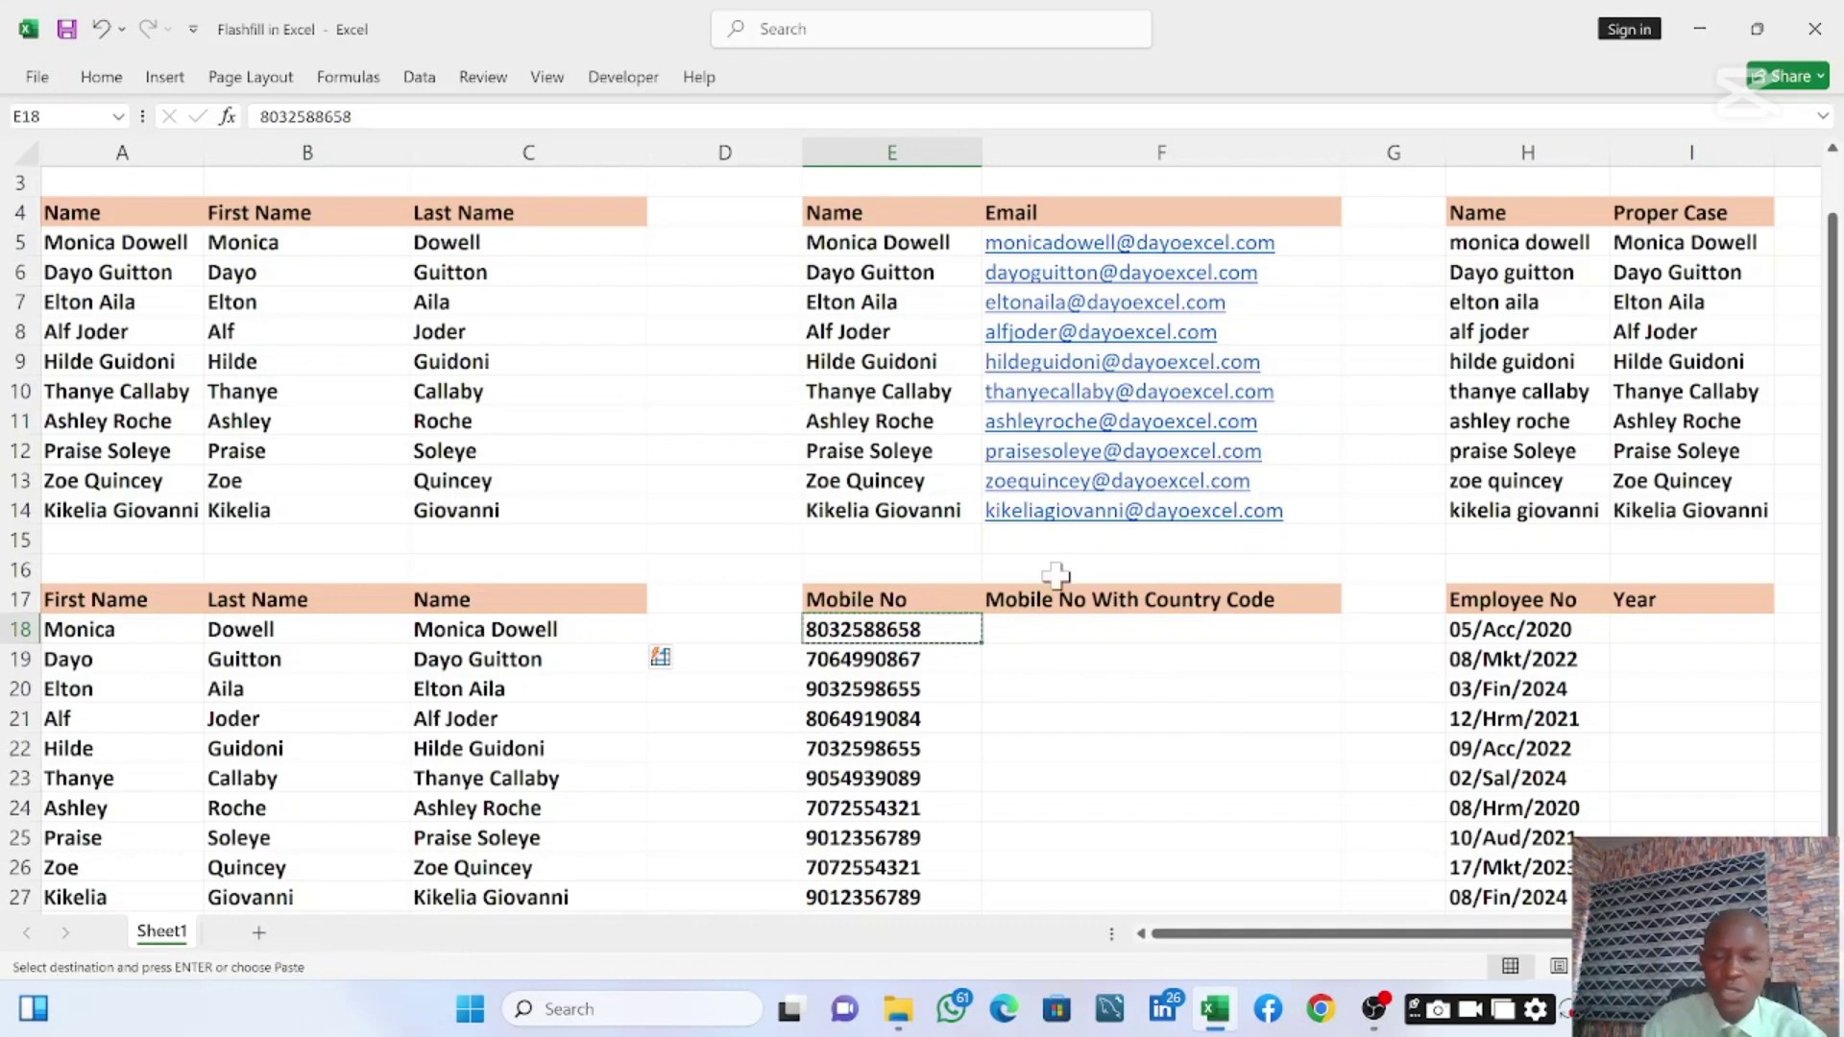
pyautogui.click(1054, 631)
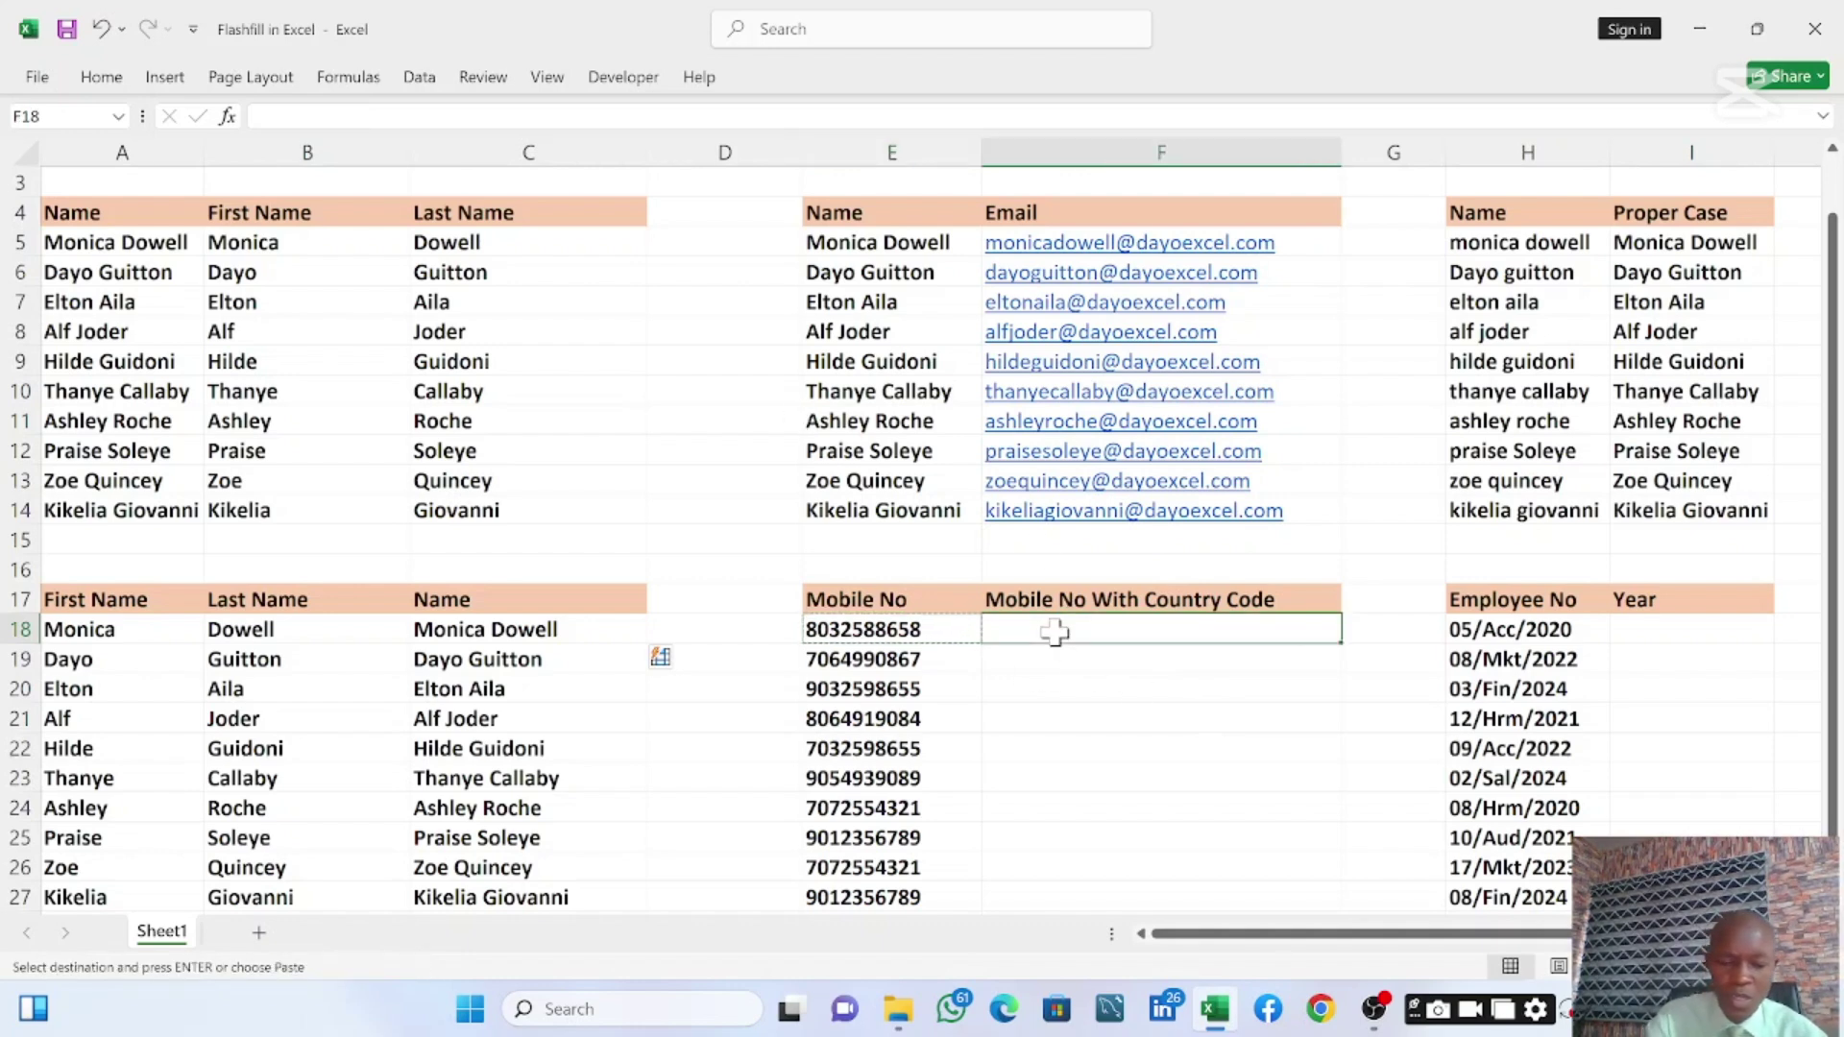
pyautogui.hotkey('ctrl', 'v')
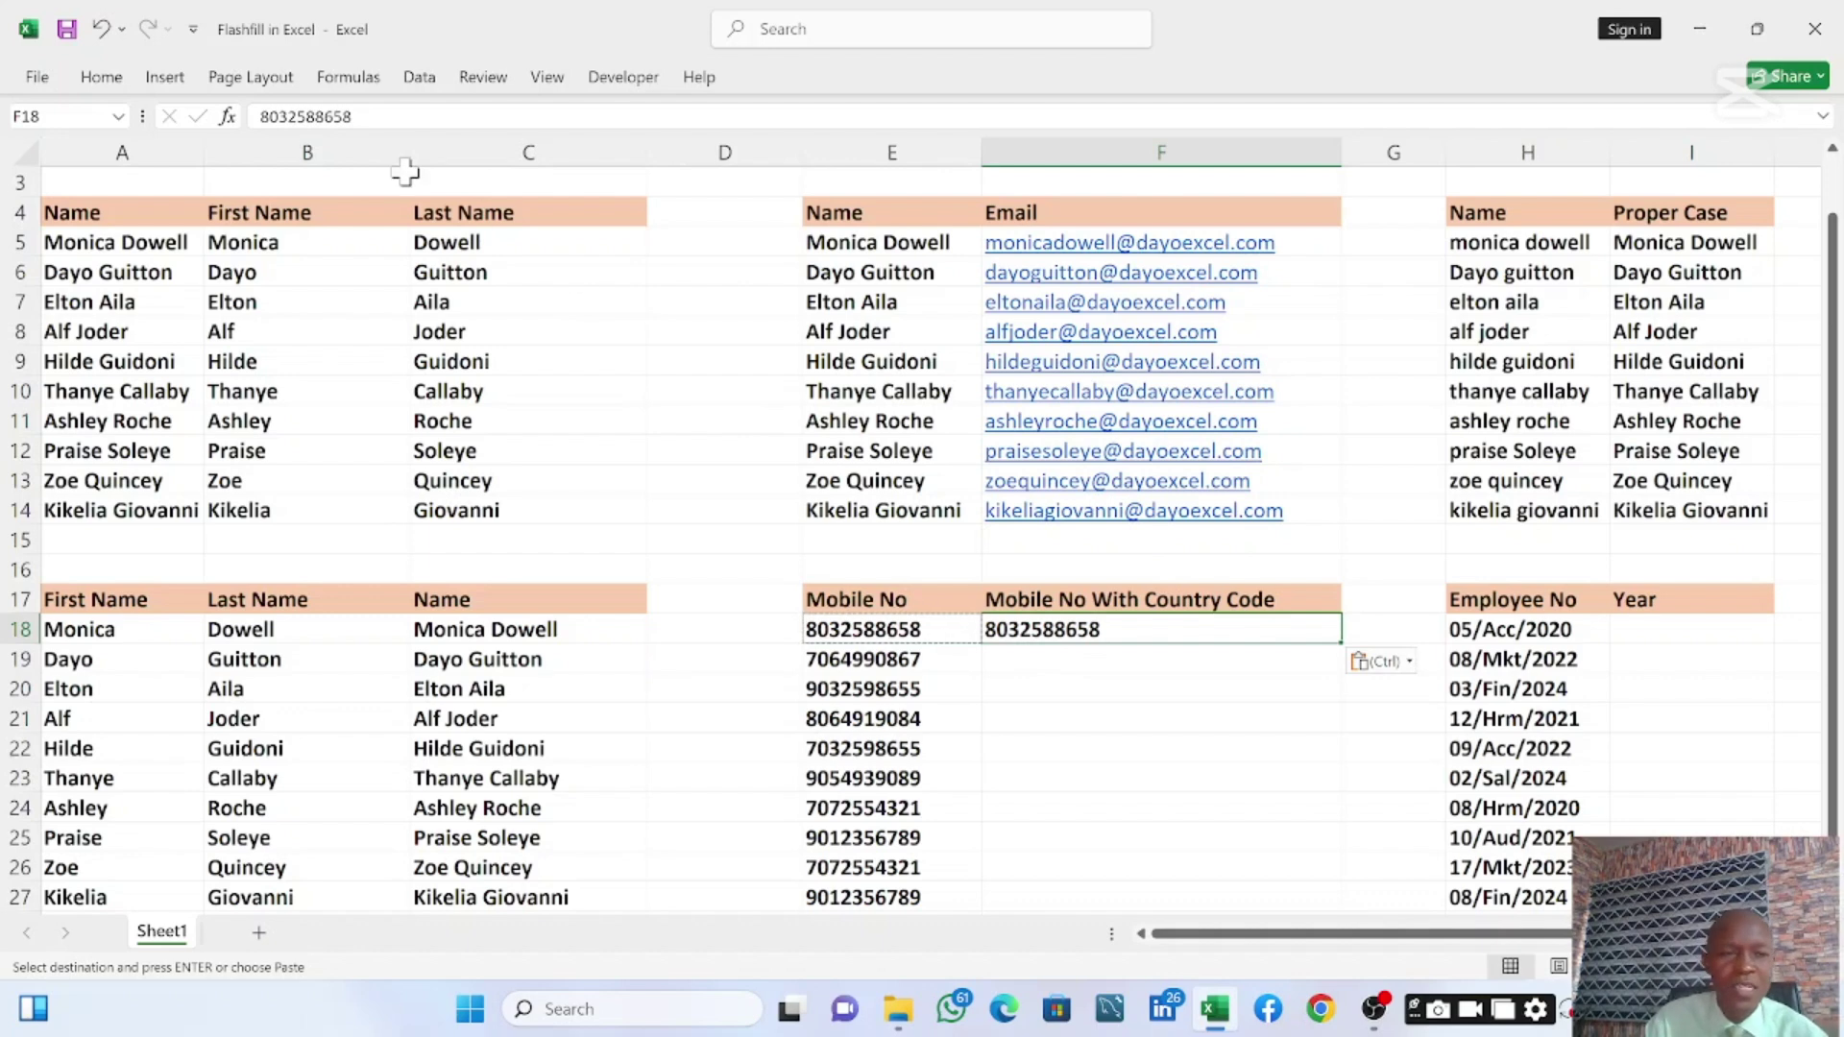
pyautogui.click(264, 118)
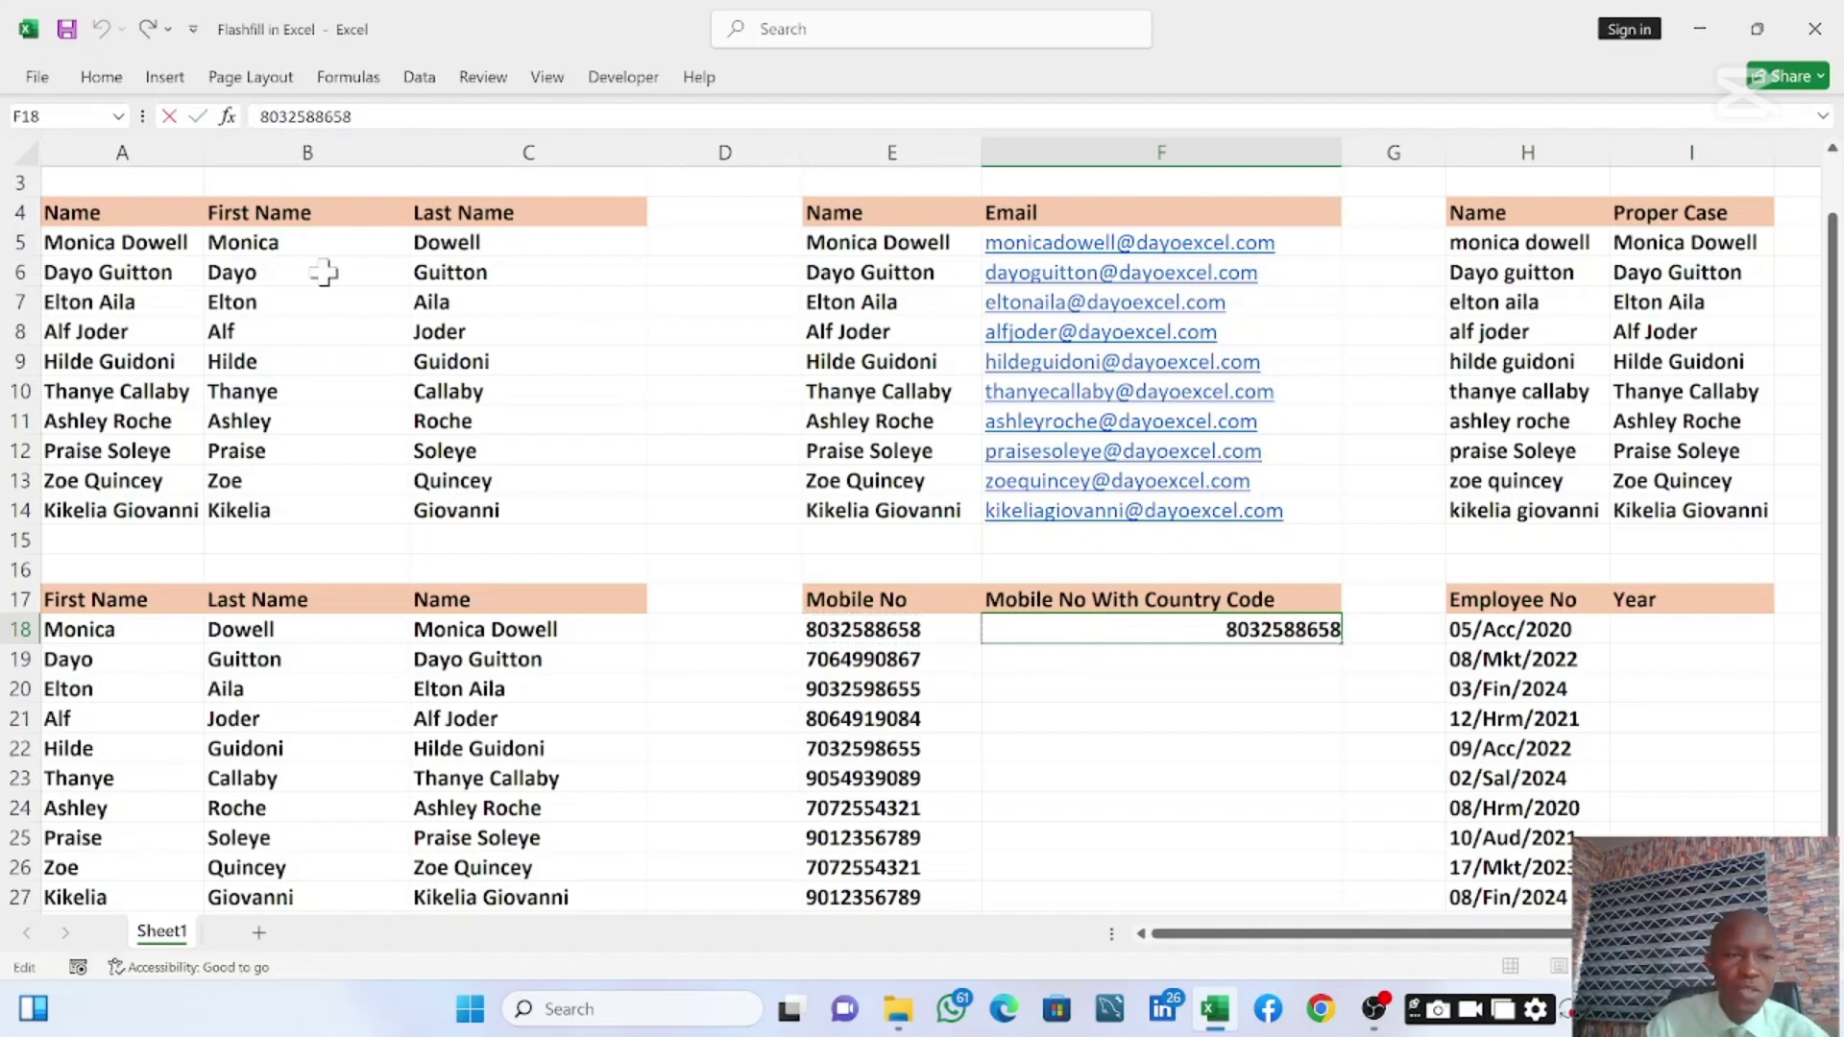
pyautogui.write('234')
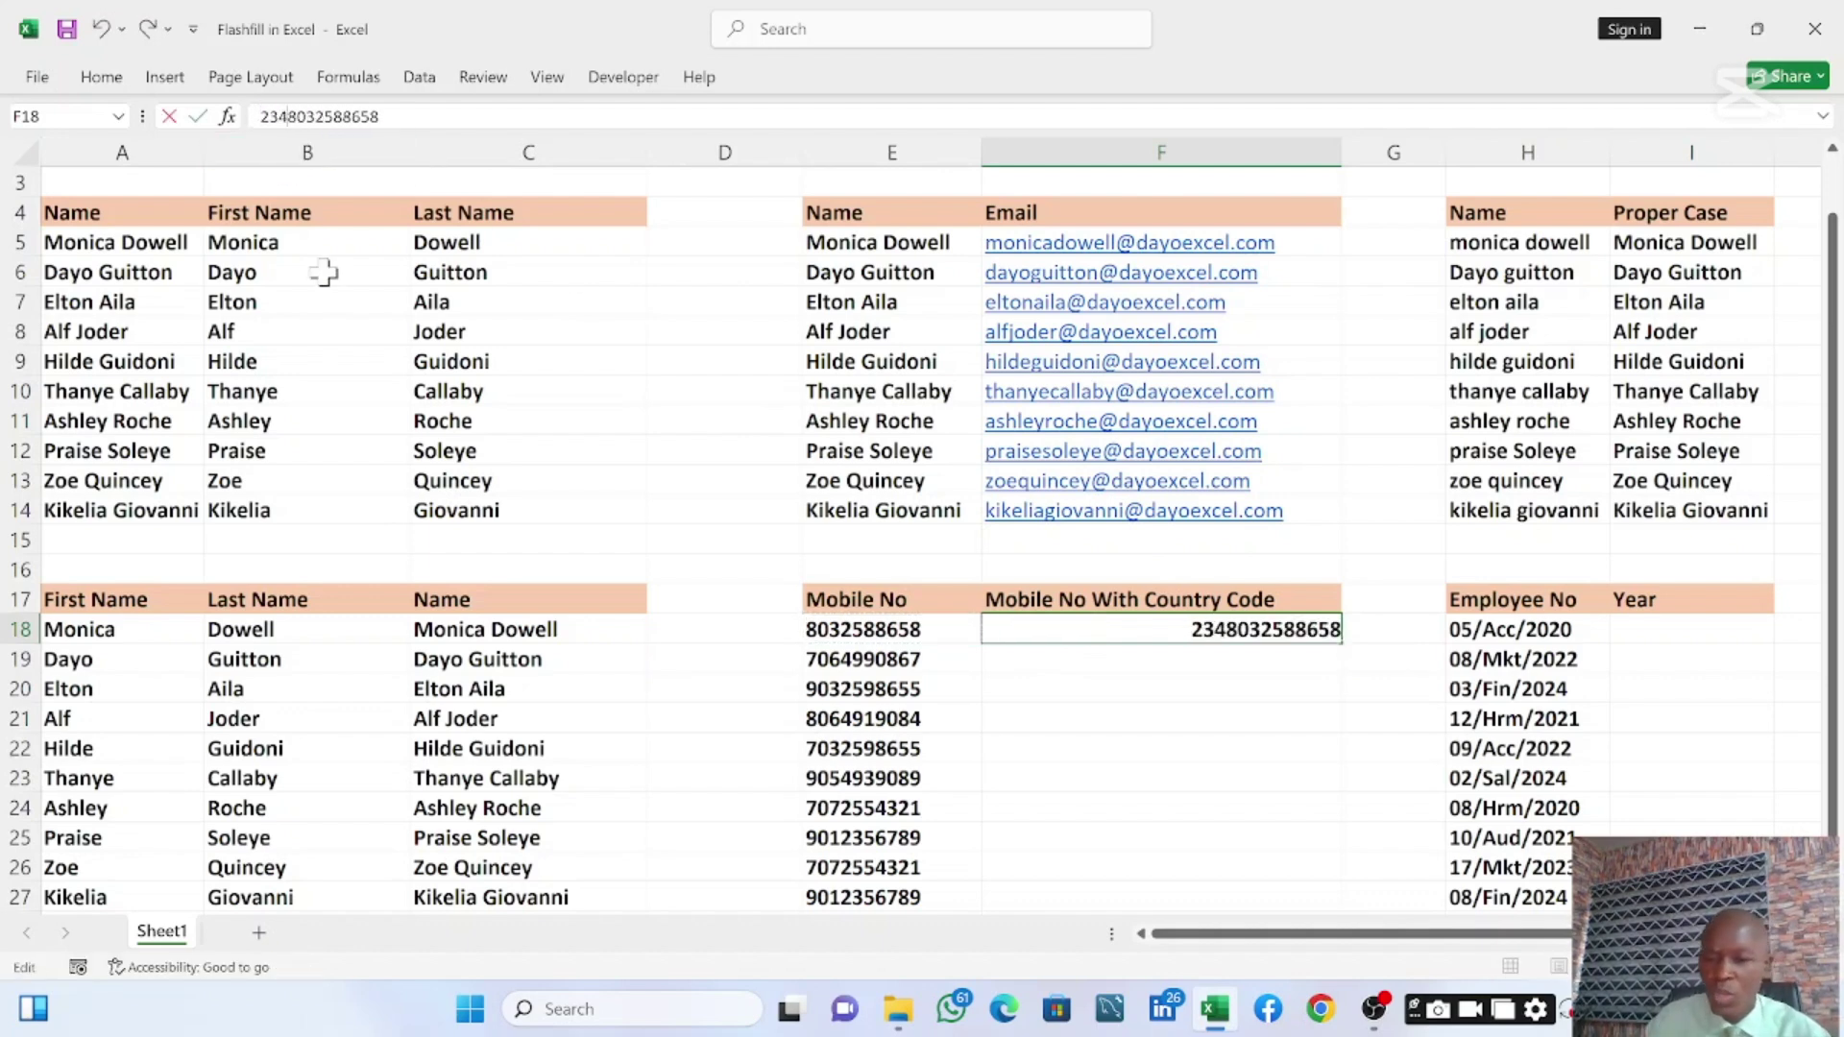
pyautogui.hotkey('ctrl', 'Return')
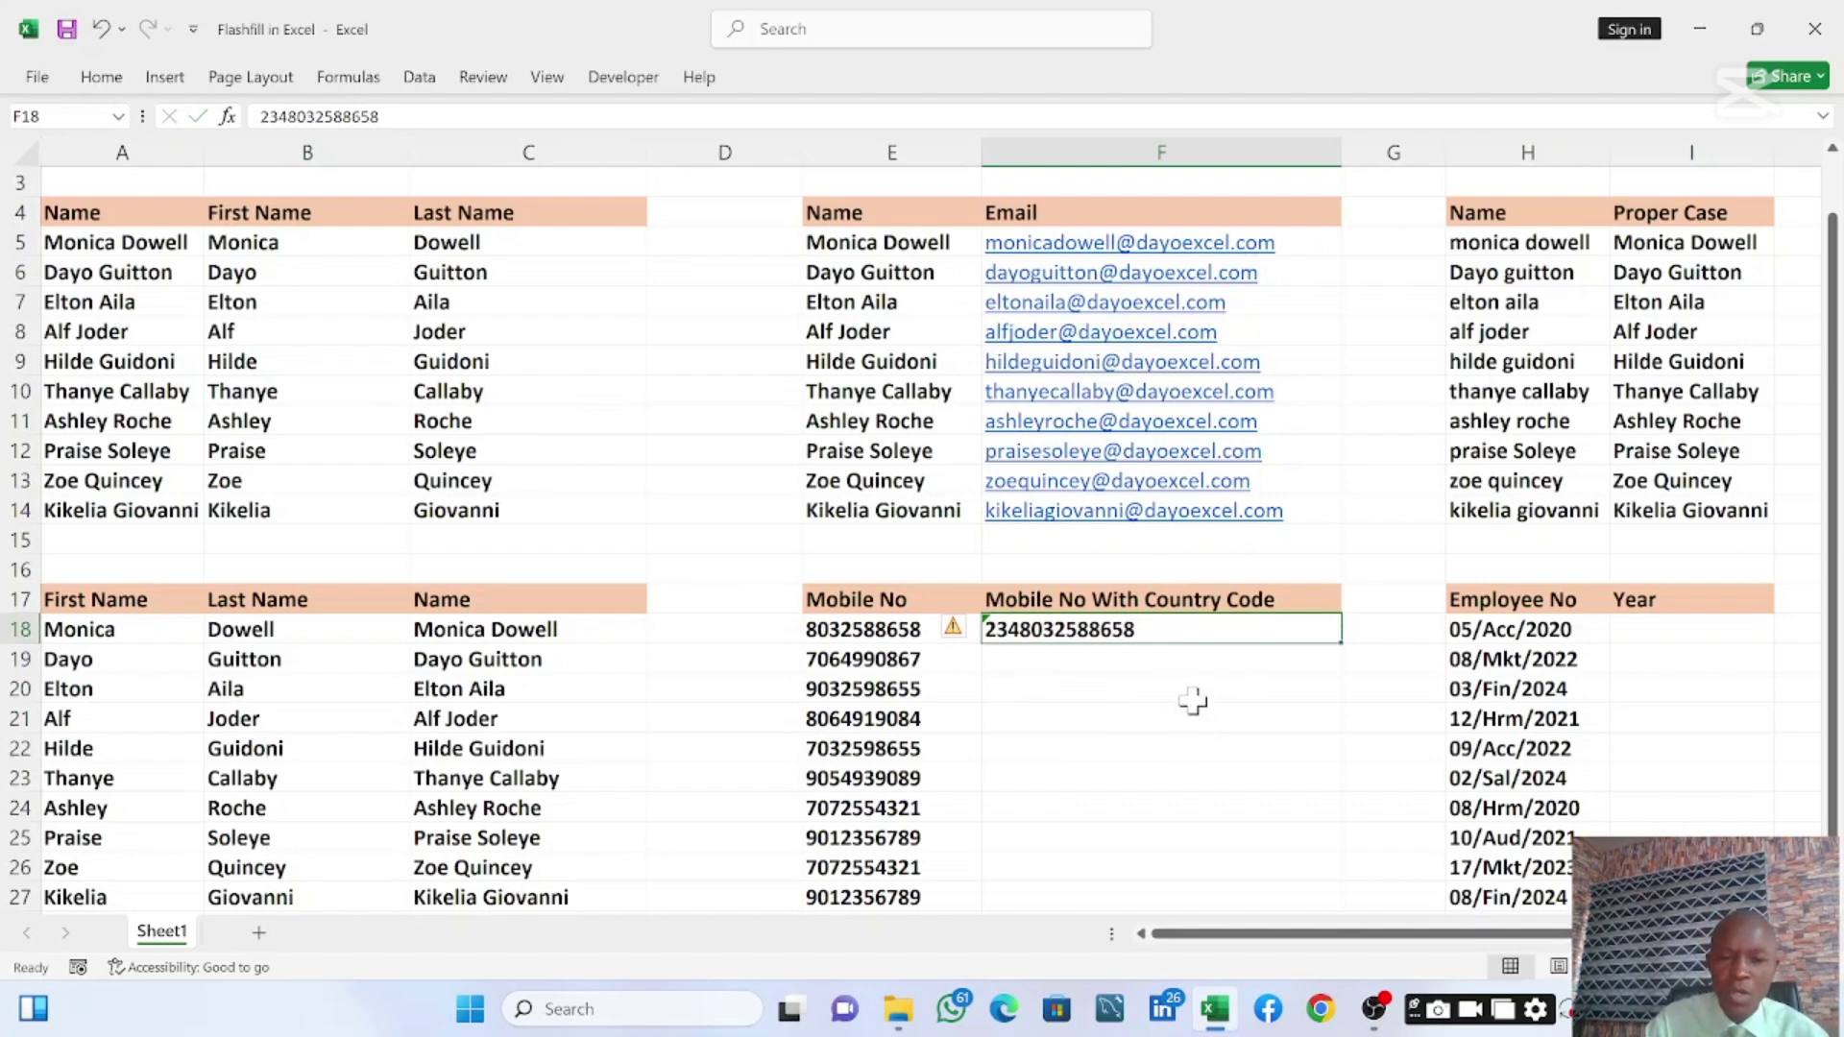
pyautogui.hotkey('ctrl', 'e')
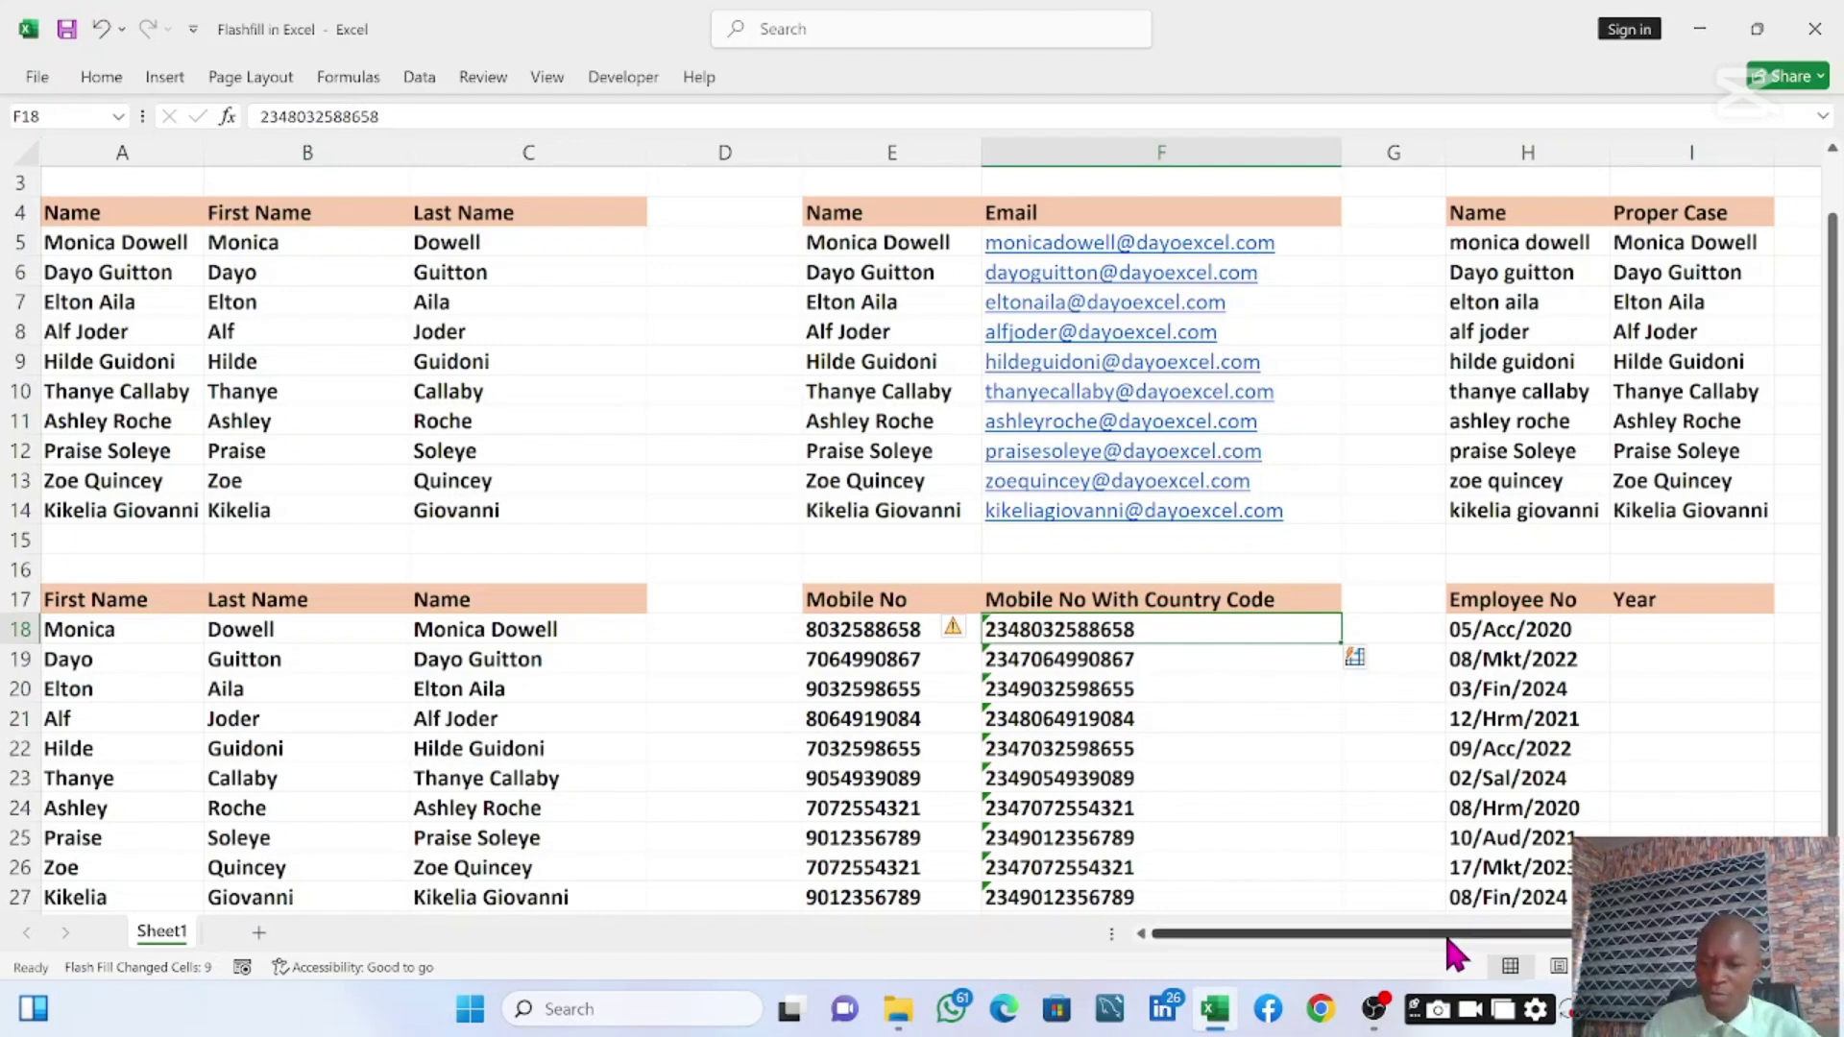
pyautogui.moveTo(1443, 933); pyautogui.dragTo(1503, 950)
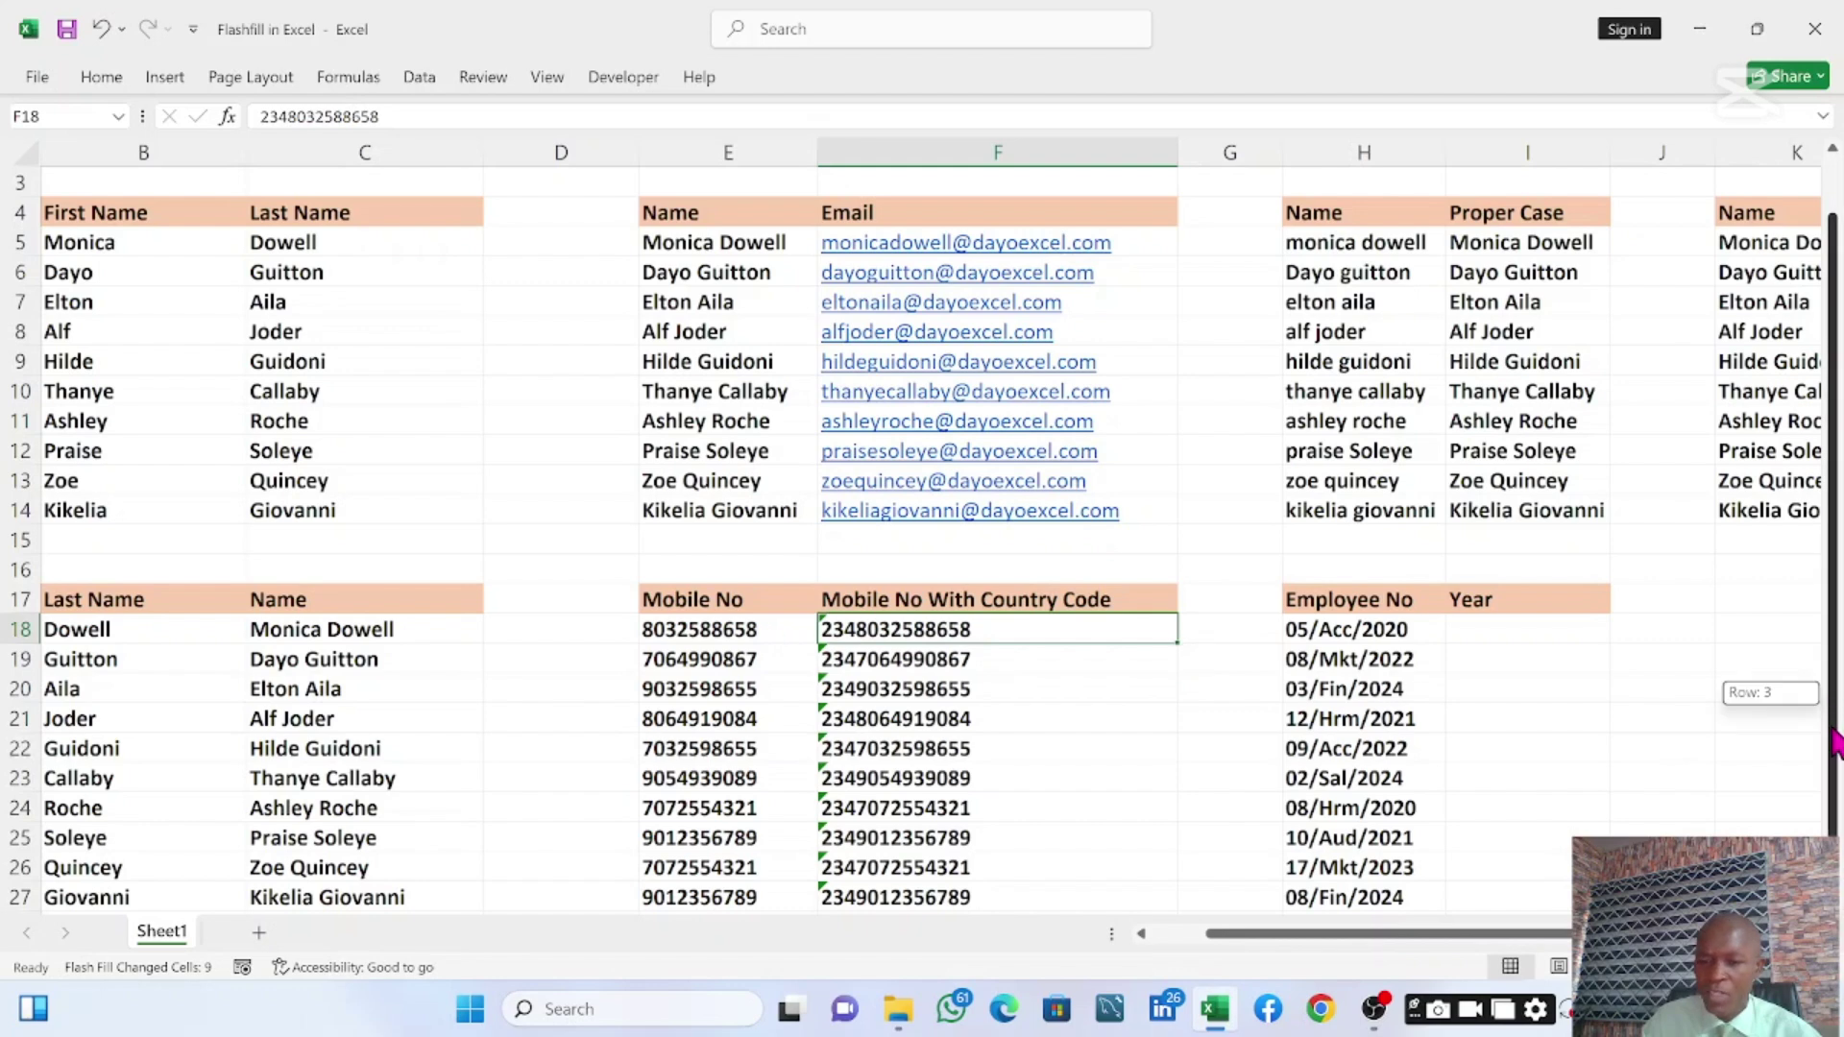
# Enter 2020 in I18 and Flash Fill each row's year from its Employee No
pyautogui.click(1514, 631)
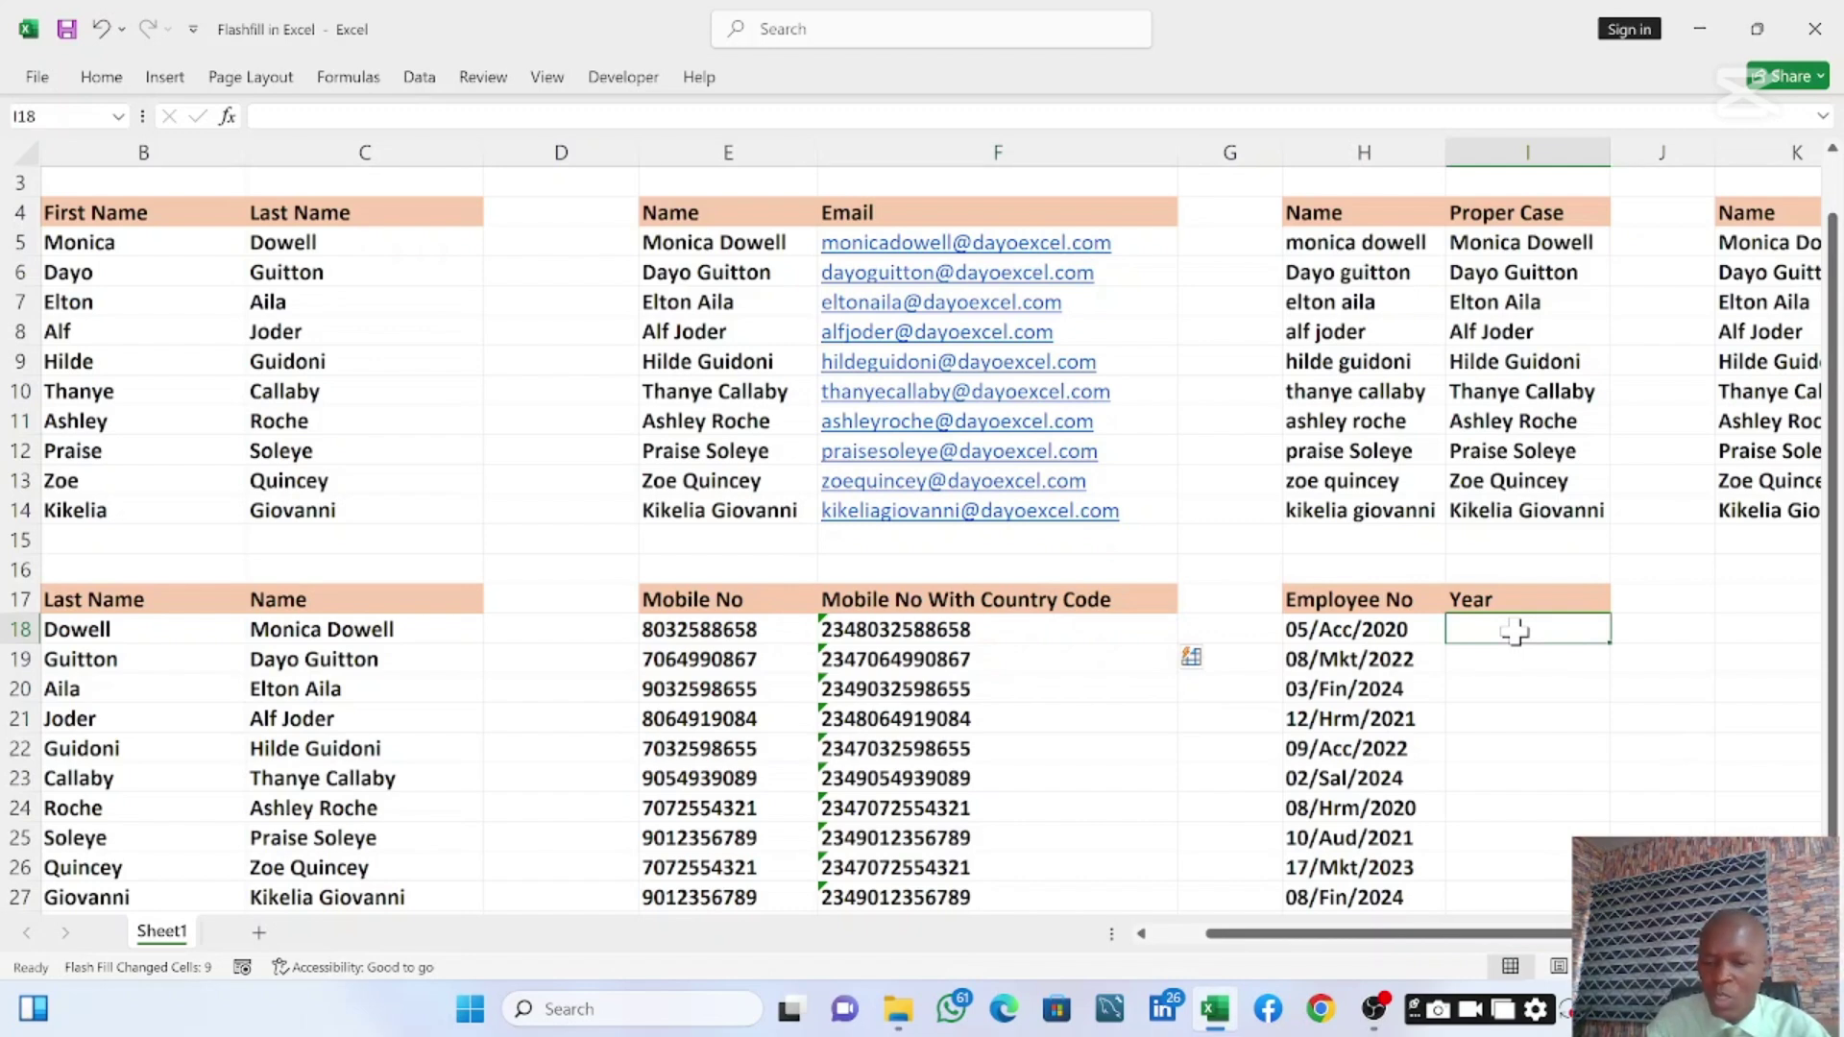
pyautogui.write('20')
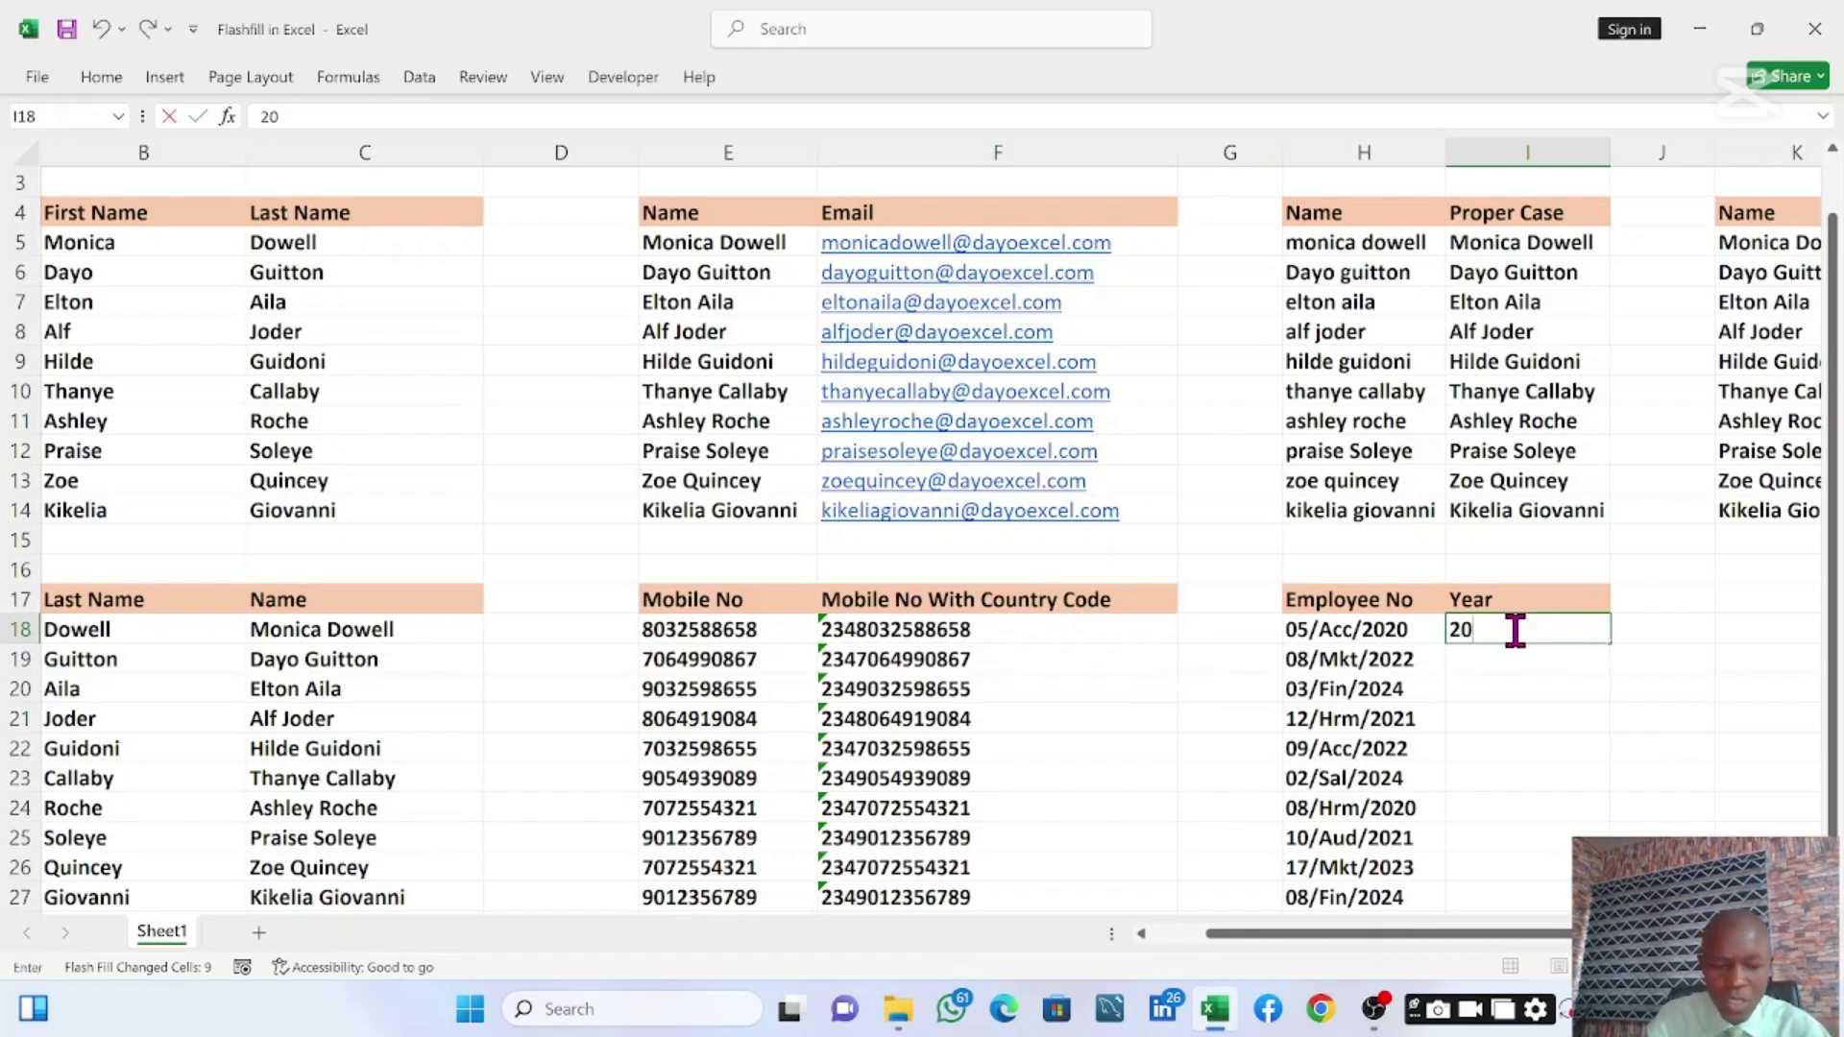
pyautogui.write('20')
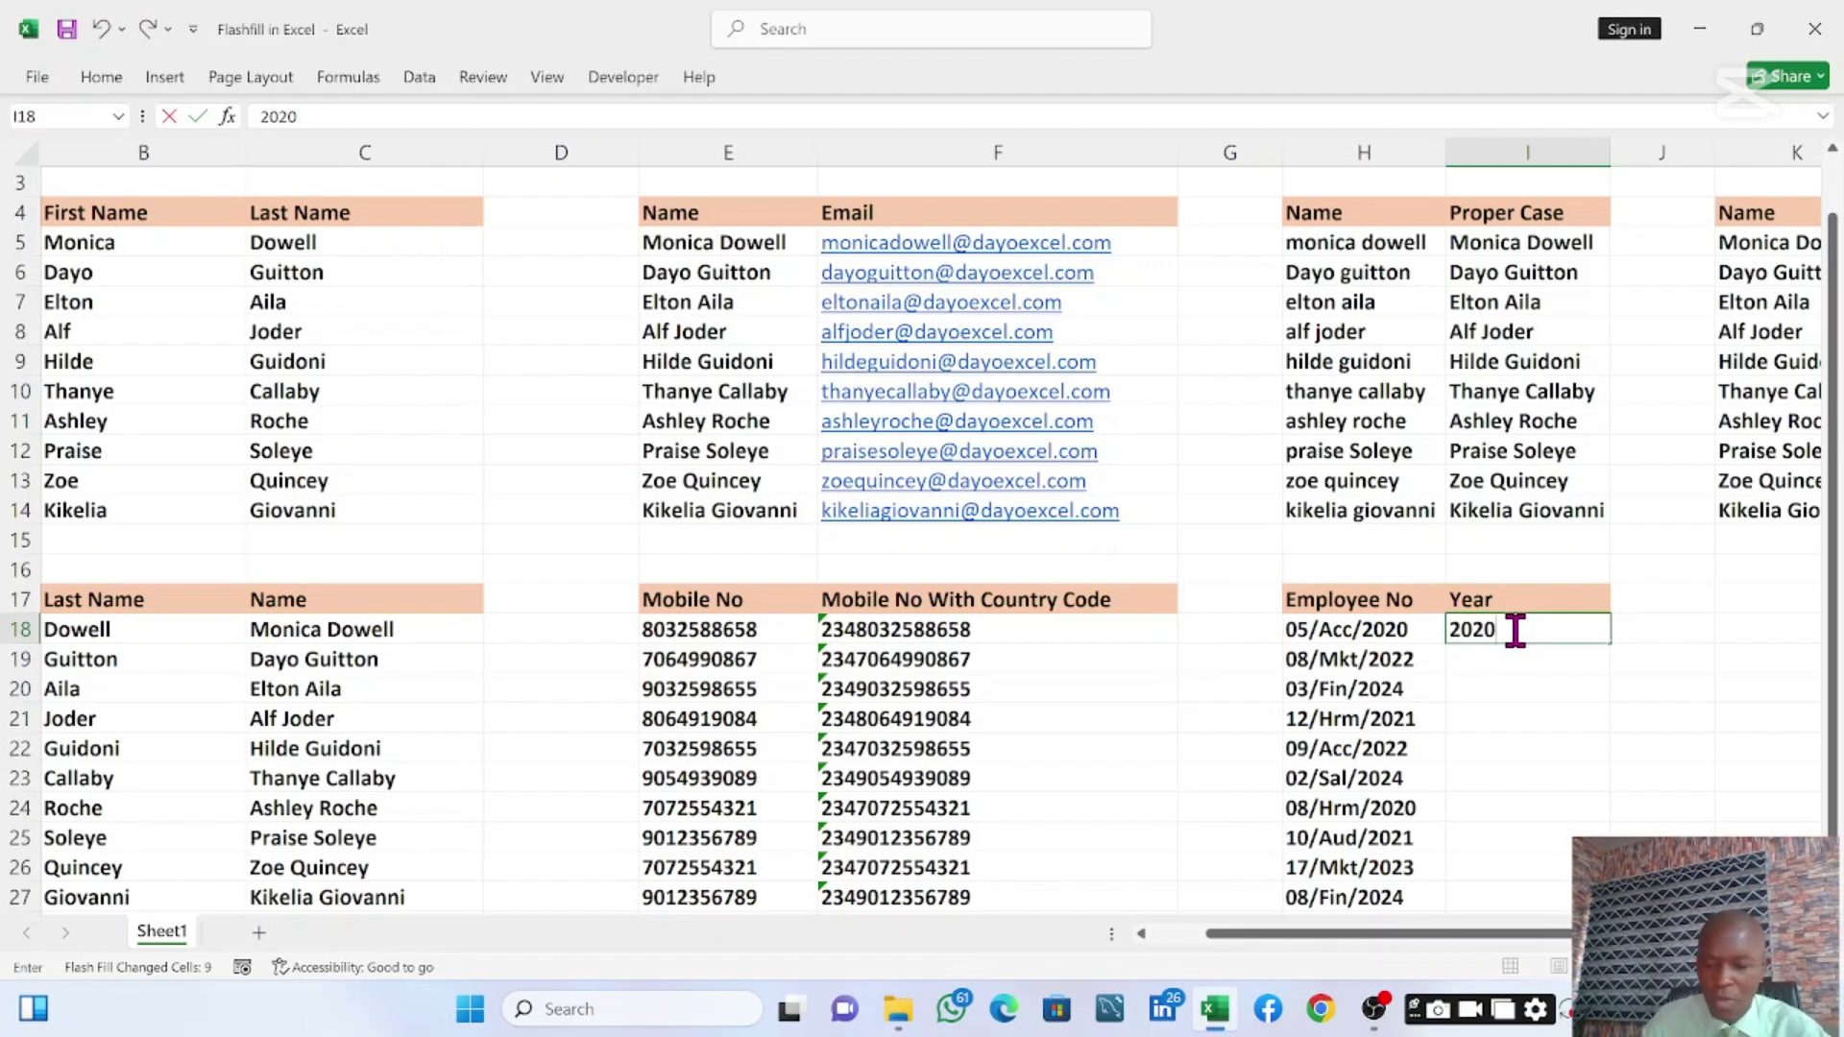
pyautogui.hotkey('ctrl', 'Return')
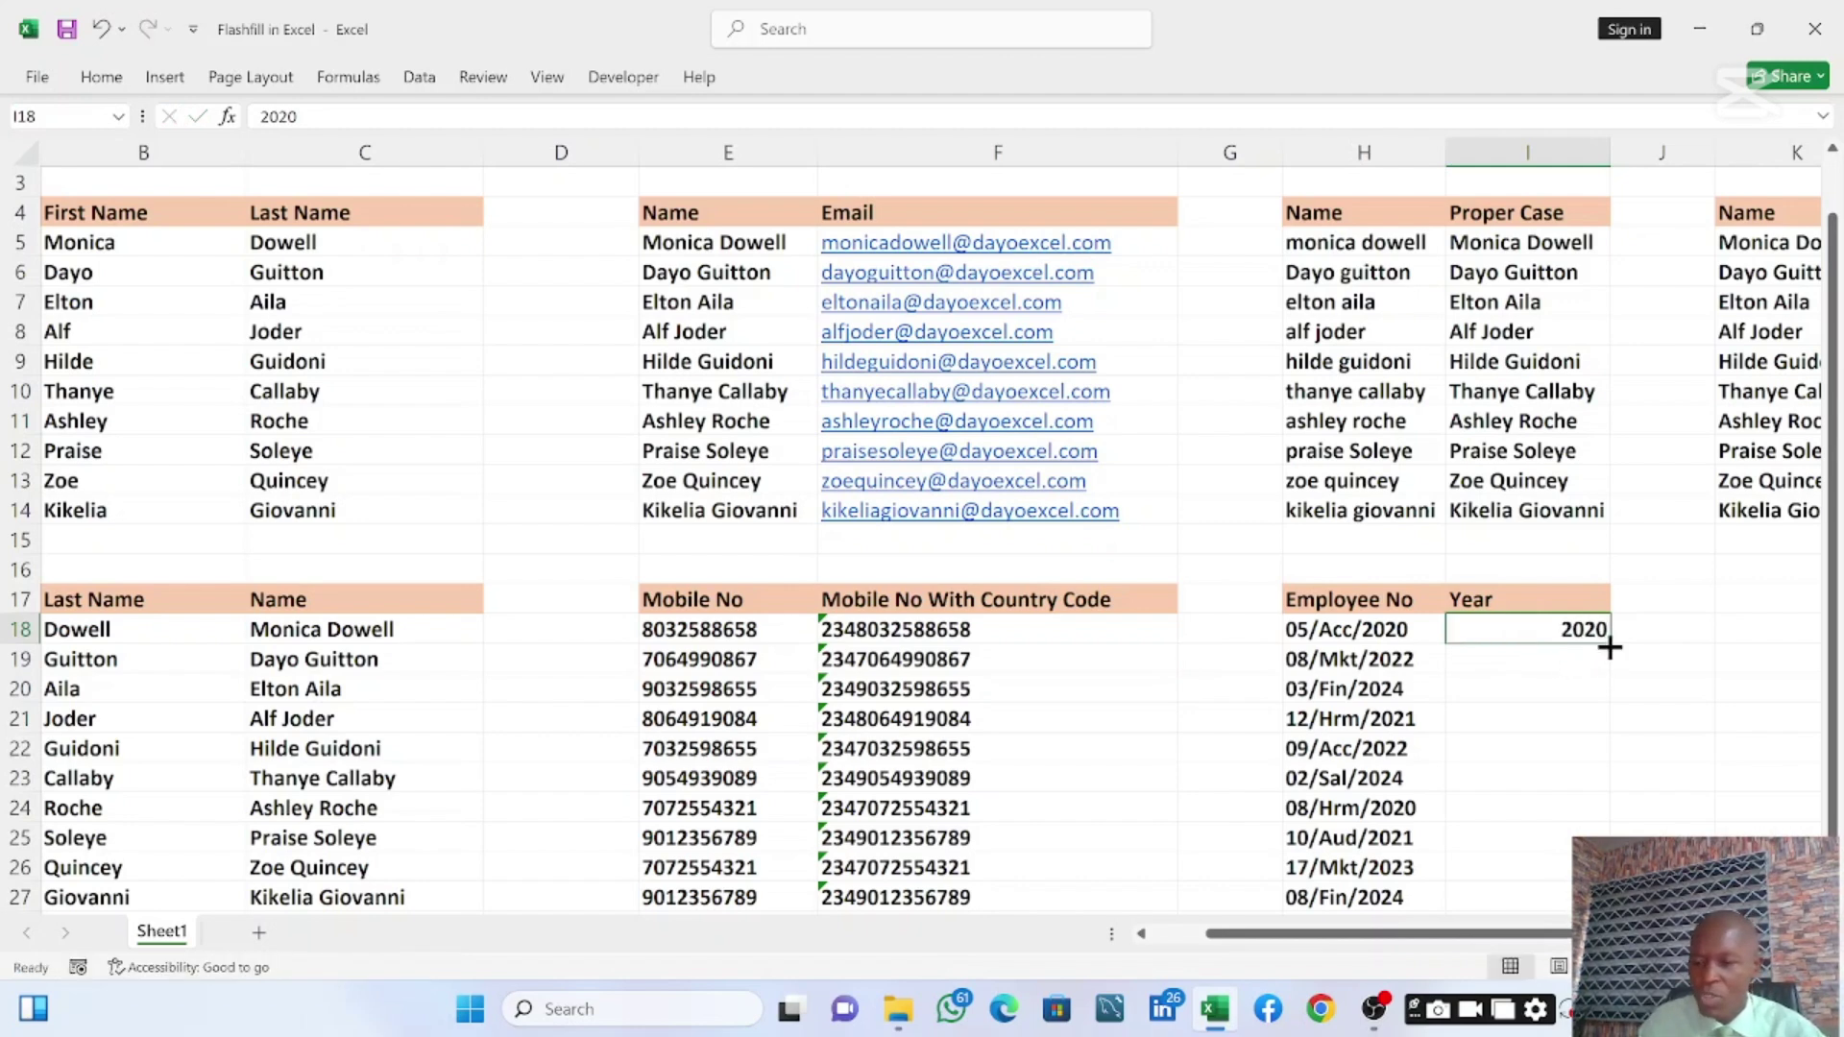
pyautogui.doubleClick(1610, 648)
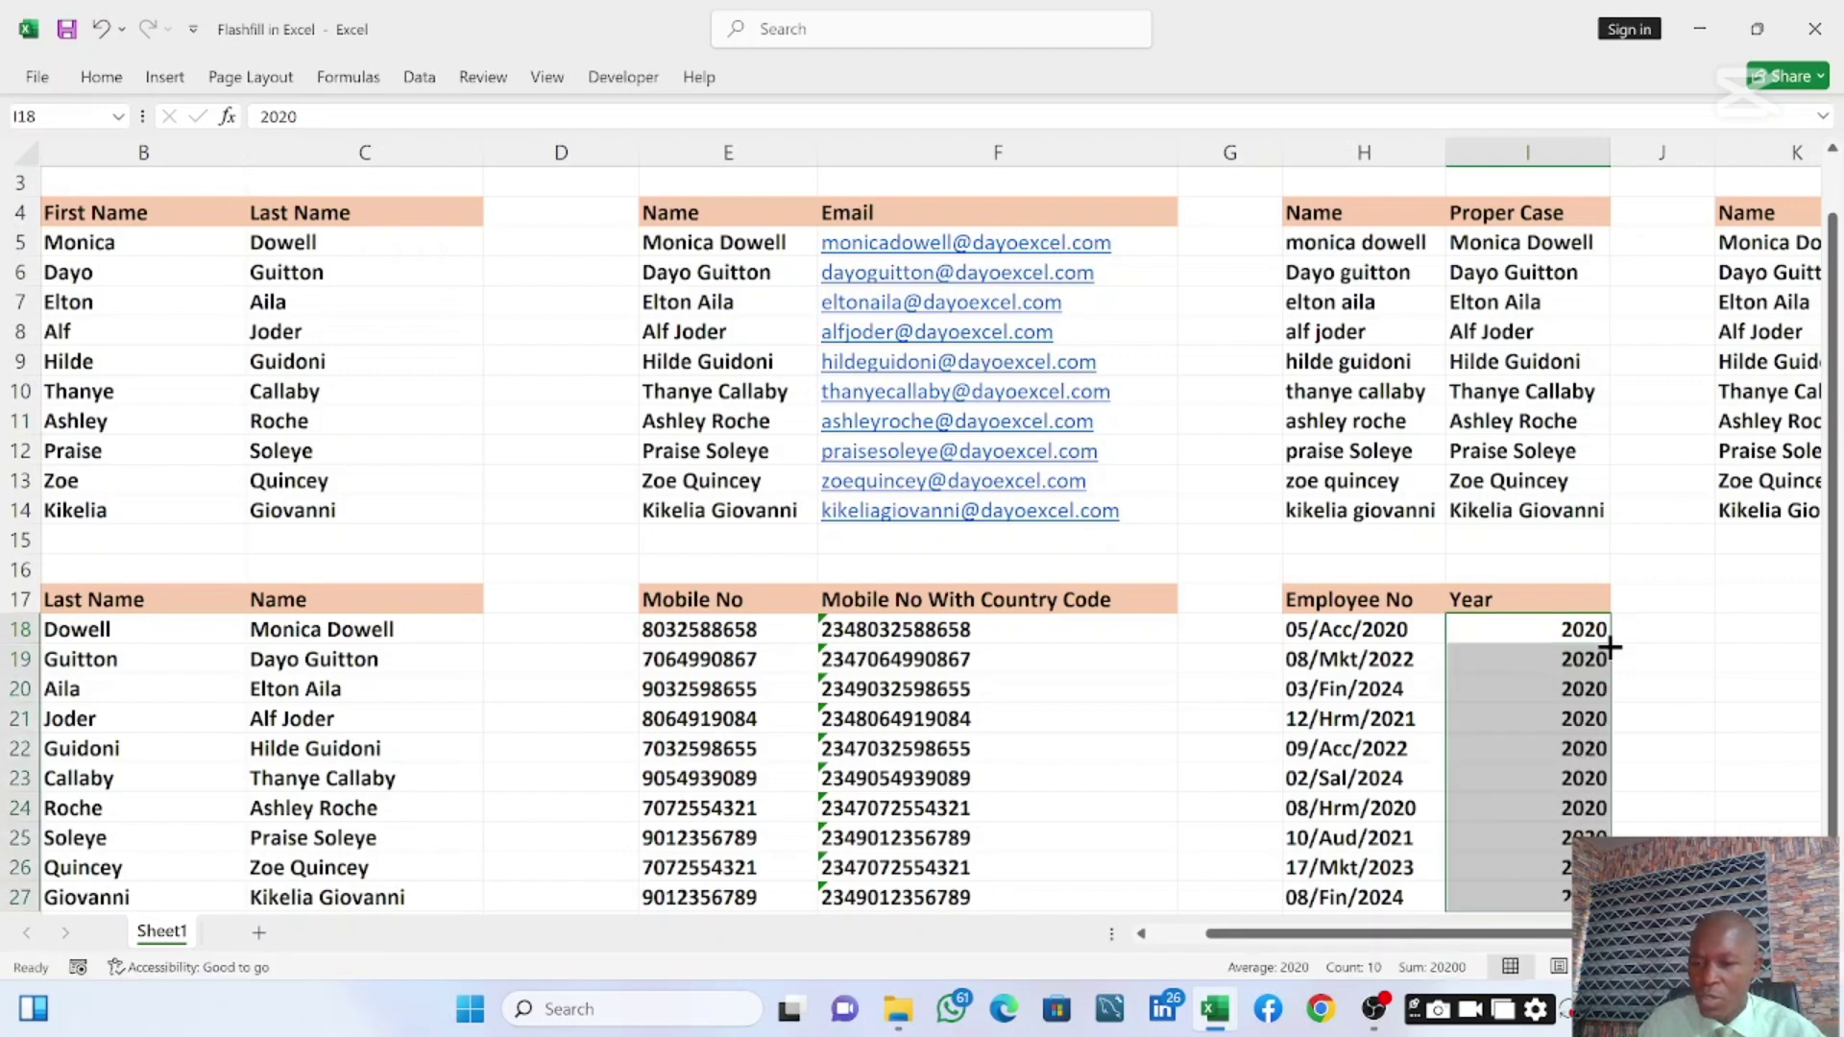
pyautogui.click(1625, 924)
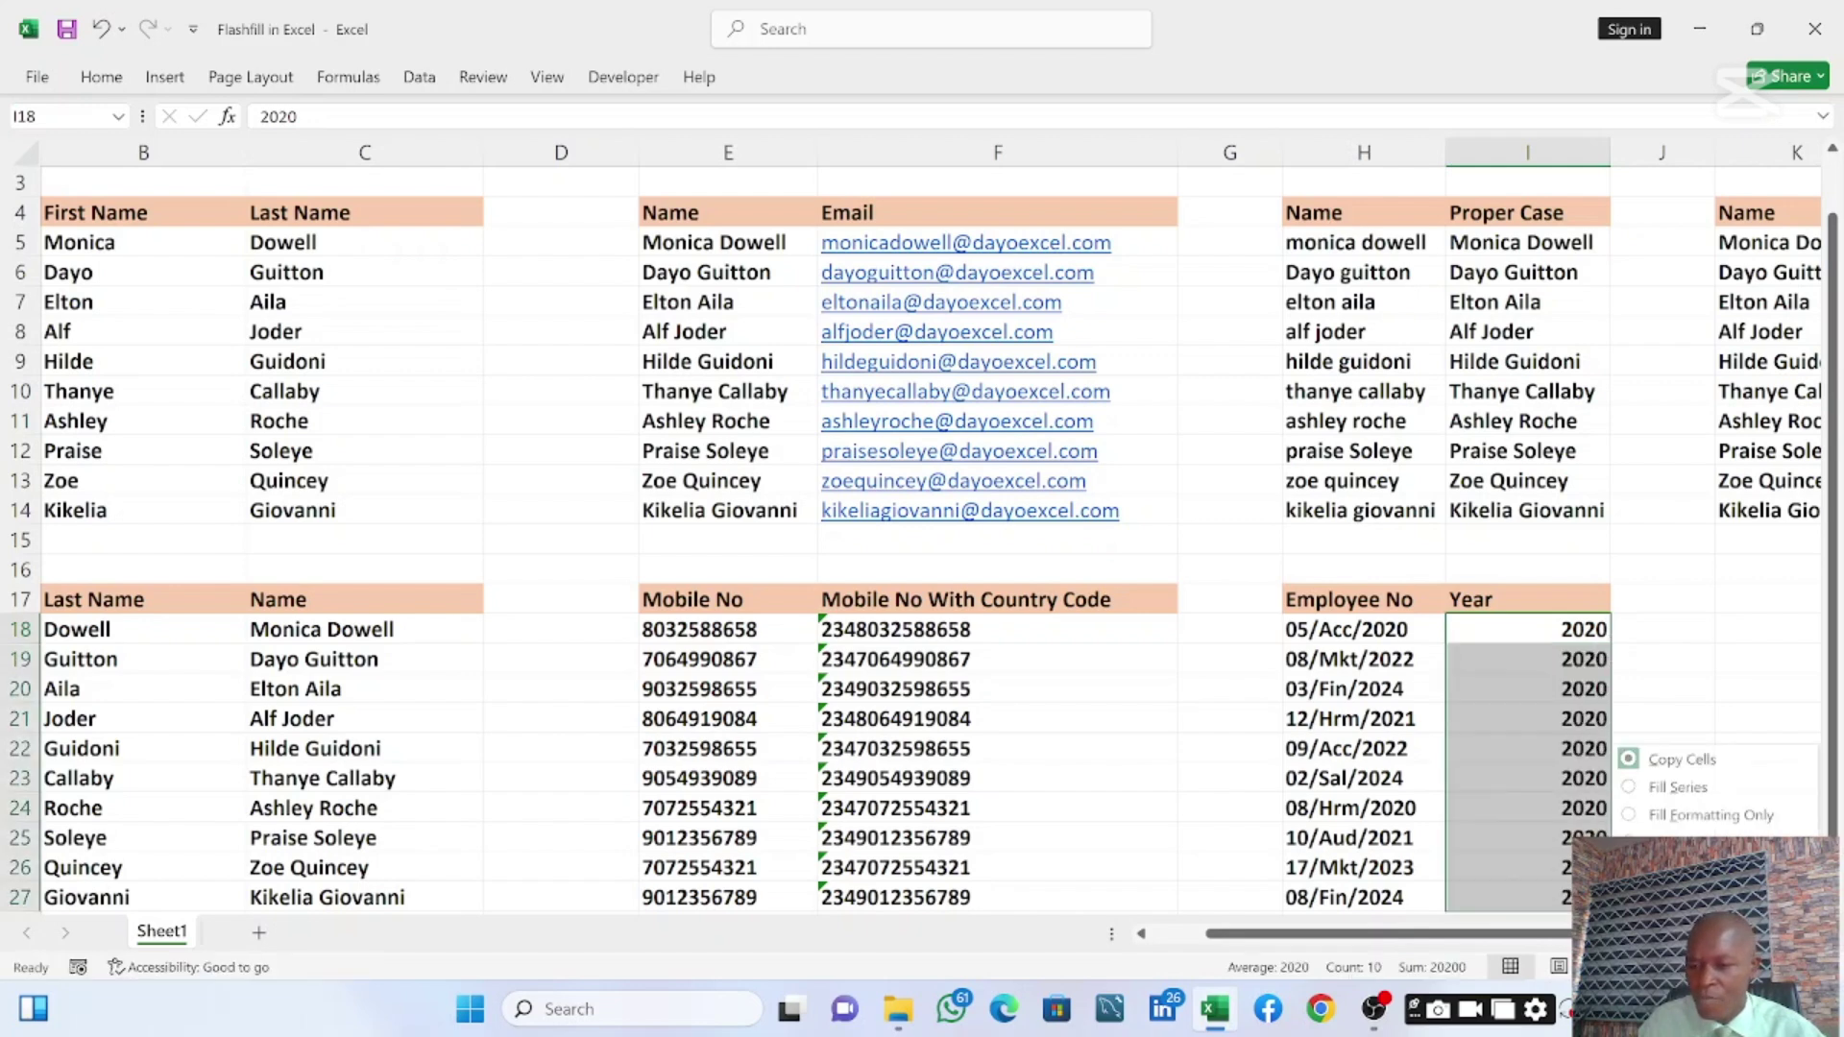
pyautogui.click(1676, 870)
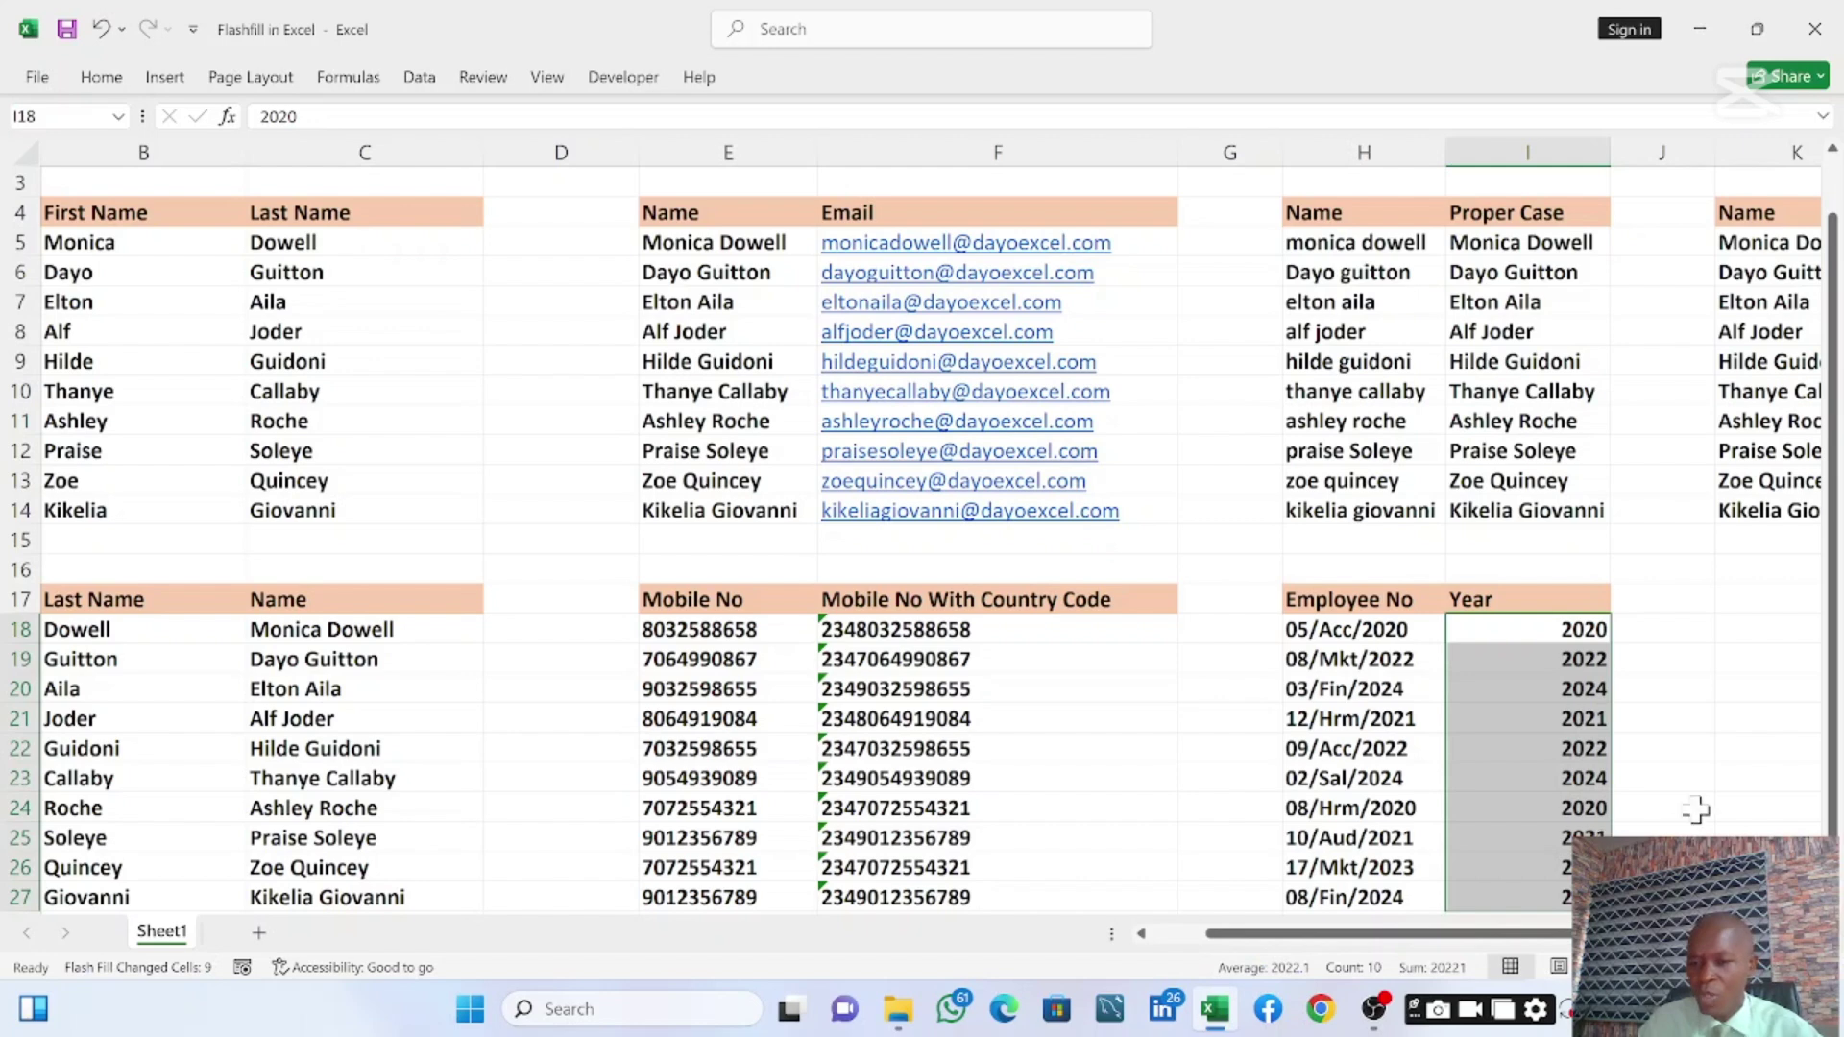